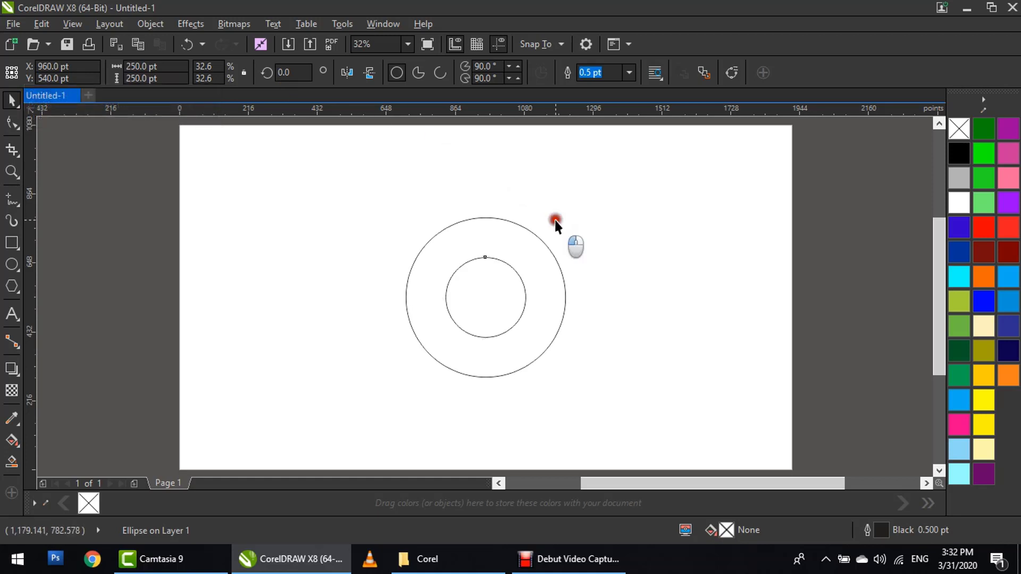
# - Align the small inner circle with the bottom edge of the large circle
pyautogui.click(479, 274)
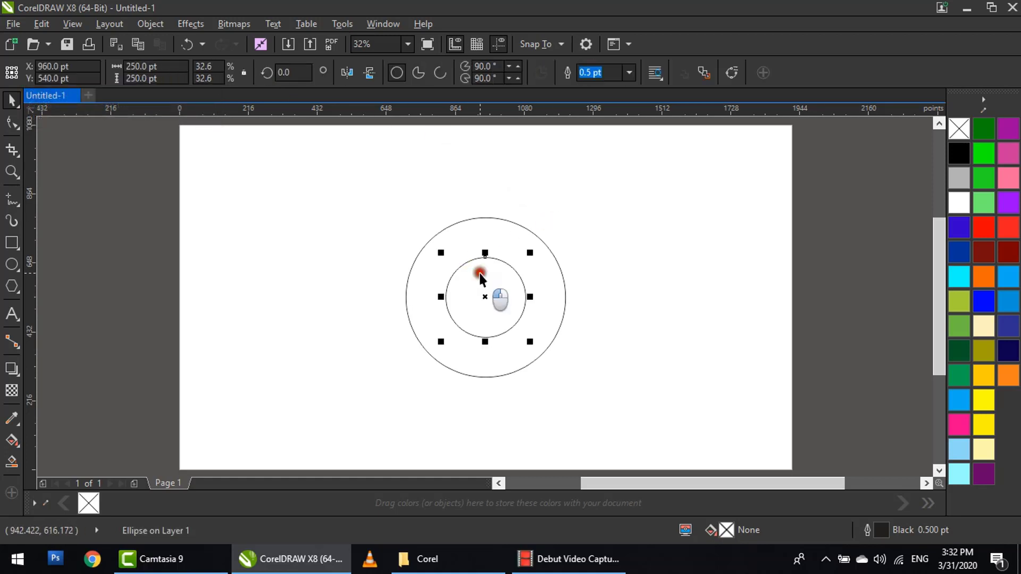
pyautogui.keyDown('shift'); pyautogui.click(491, 229); pyautogui.keyUp('shift')
pyautogui.press('b')
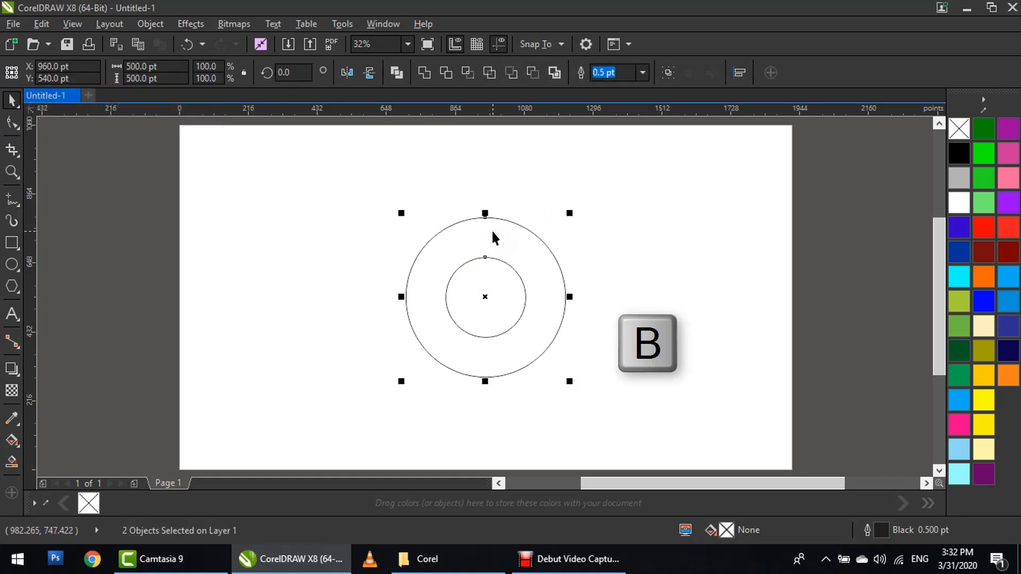
pyautogui.click(615, 253)
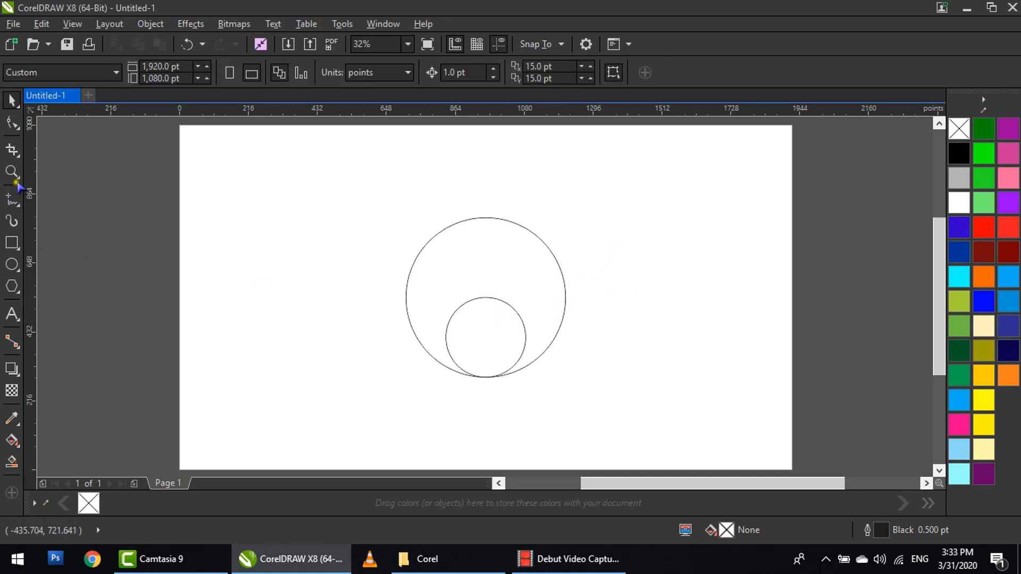
# - Draw a horizontal 2-point line about 777 pt long from the large circle's centre out past its right side
pyautogui.click(10, 218)
pyautogui.click(12, 220)
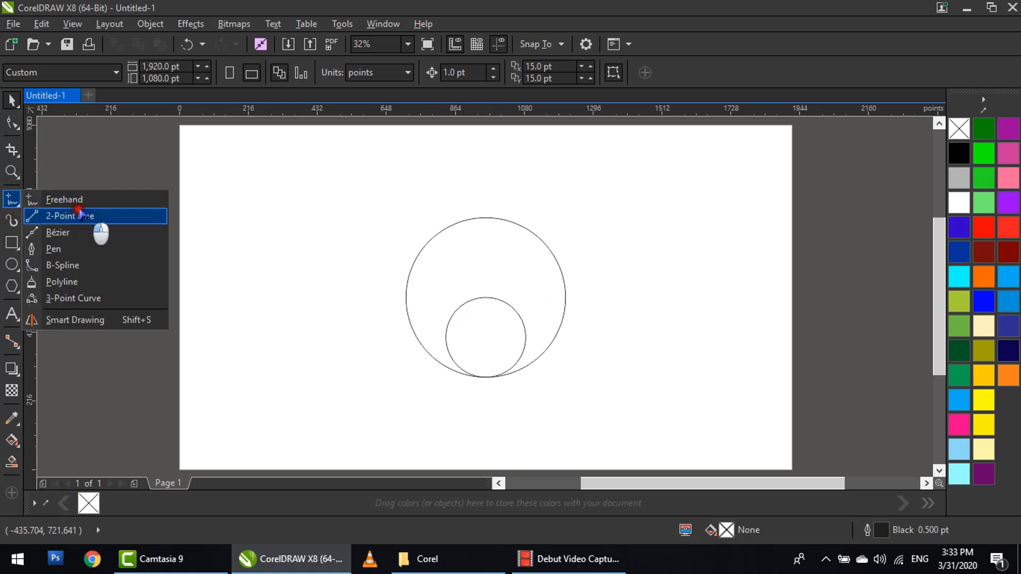
pyautogui.click(85, 215)
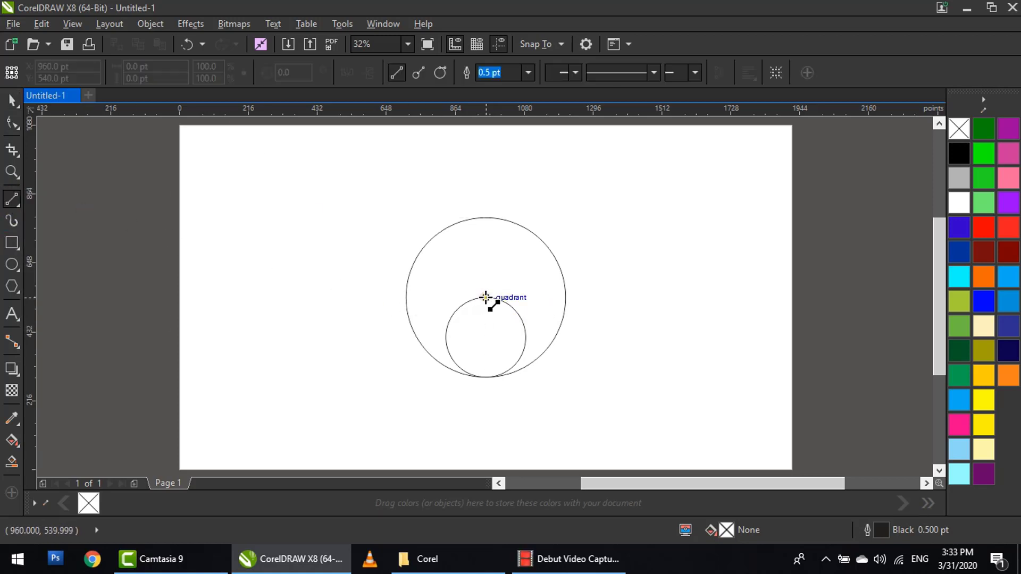
pyautogui.moveTo(485, 296); pyautogui.dragTo(739, 297)
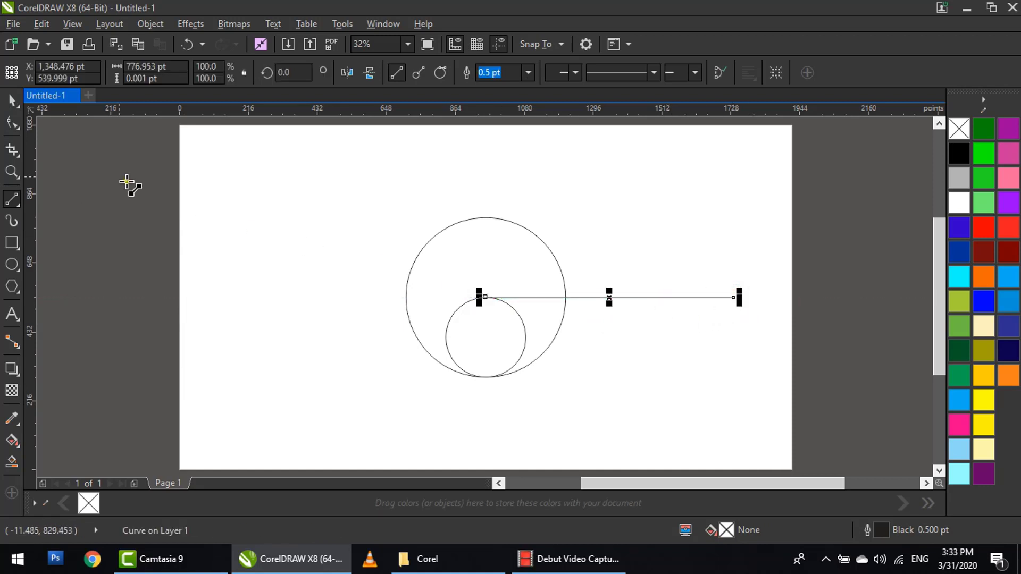
# - Centre the horizontal line on the large circle by aligning their vertical centres
pyautogui.press('space')
pyautogui.keyDown('shift'); pyautogui.click(505, 257); pyautogui.keyUp('shift')
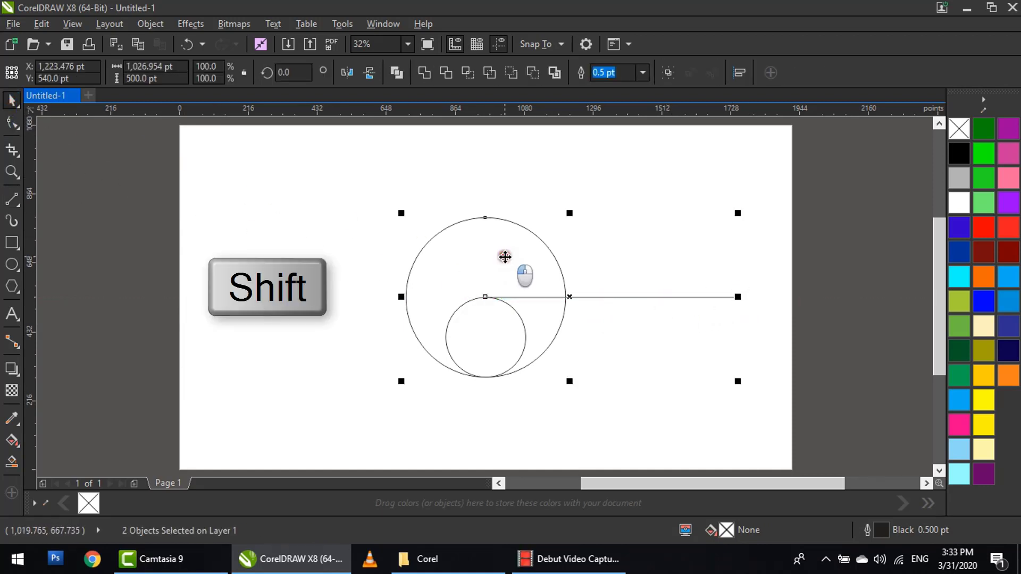
pyautogui.press('c')
pyautogui.click(643, 256)
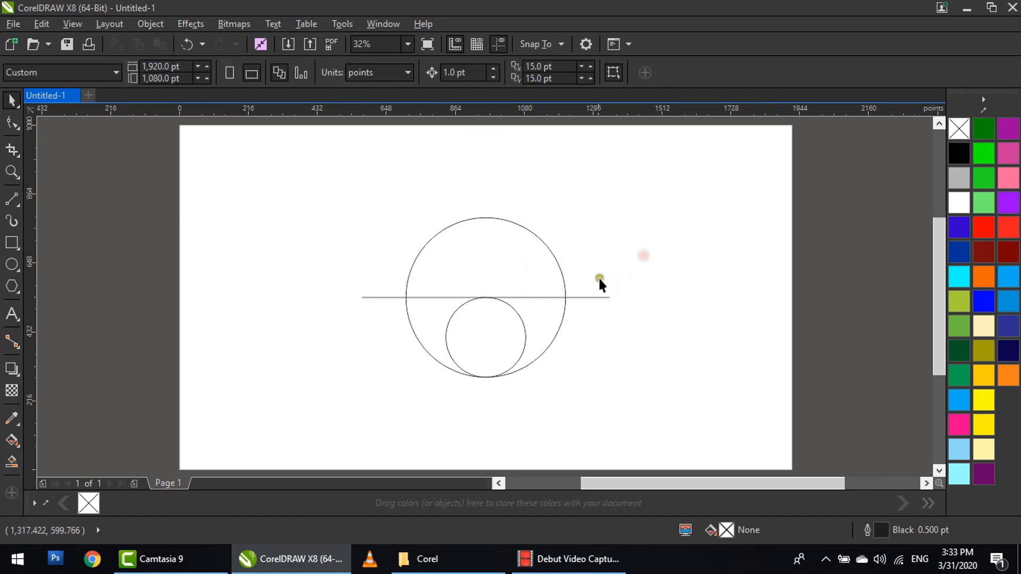
# - Set the small circle's width and height to 251 pt each
pyautogui.click(501, 316)
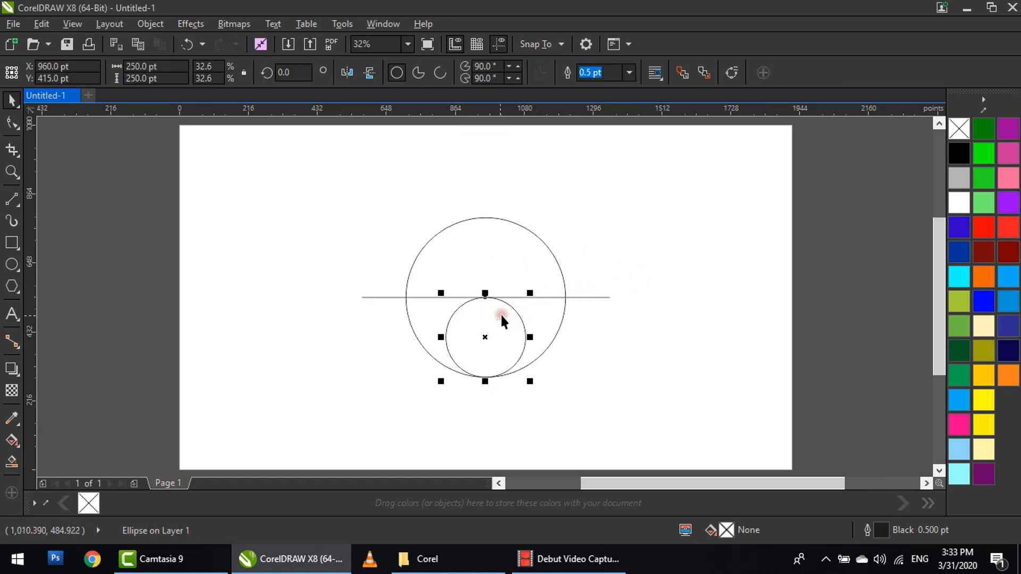
pyautogui.click(133, 67)
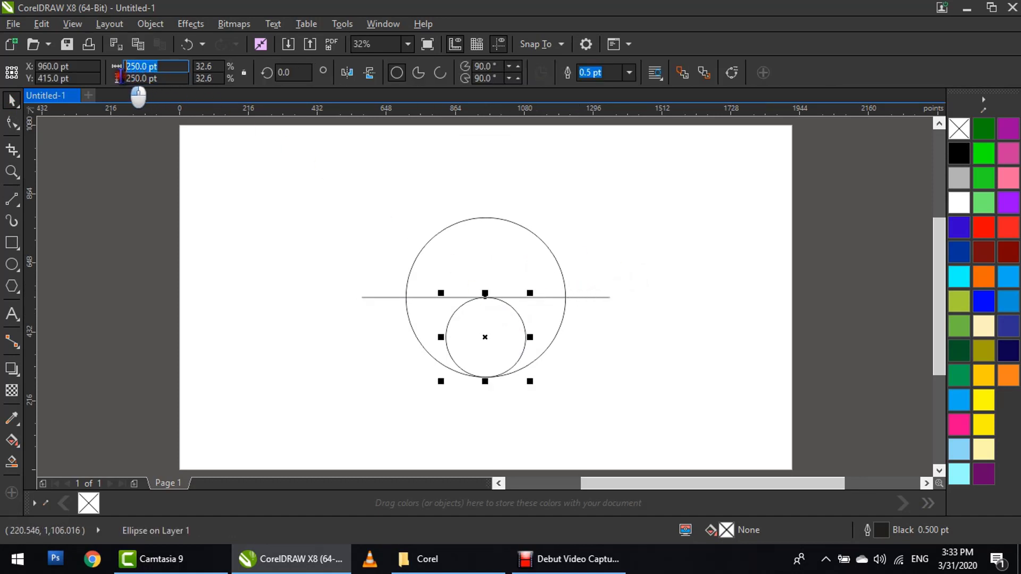
pyautogui.write('251')
pyautogui.press('Tab')
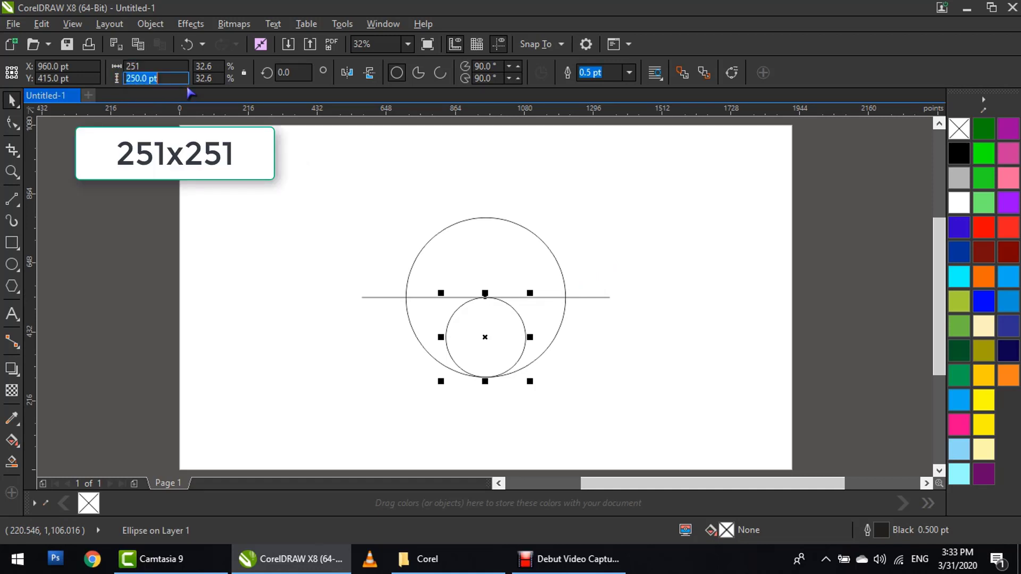
pyautogui.write('251')
pyautogui.press('Return')
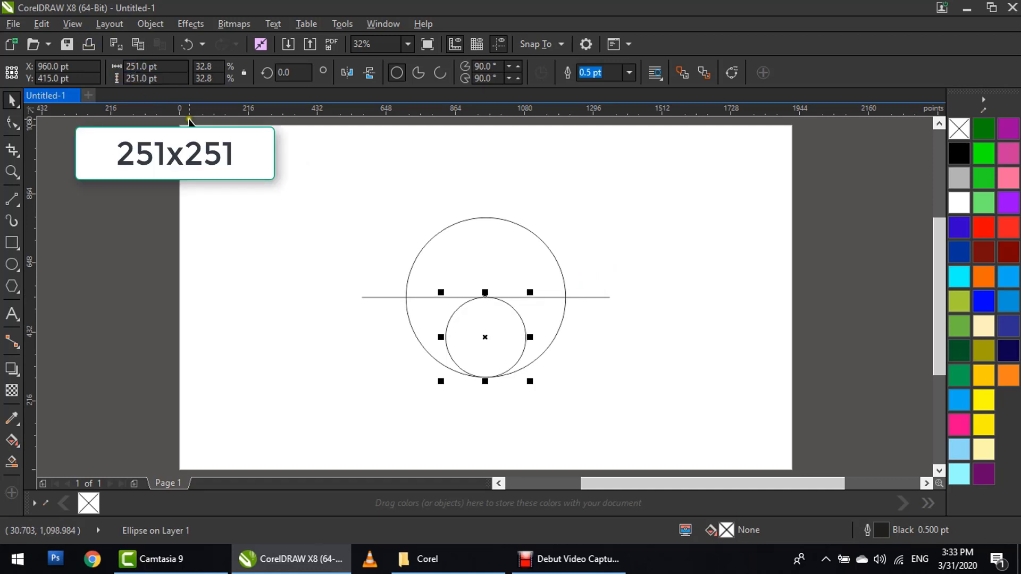
pyautogui.click(293, 206)
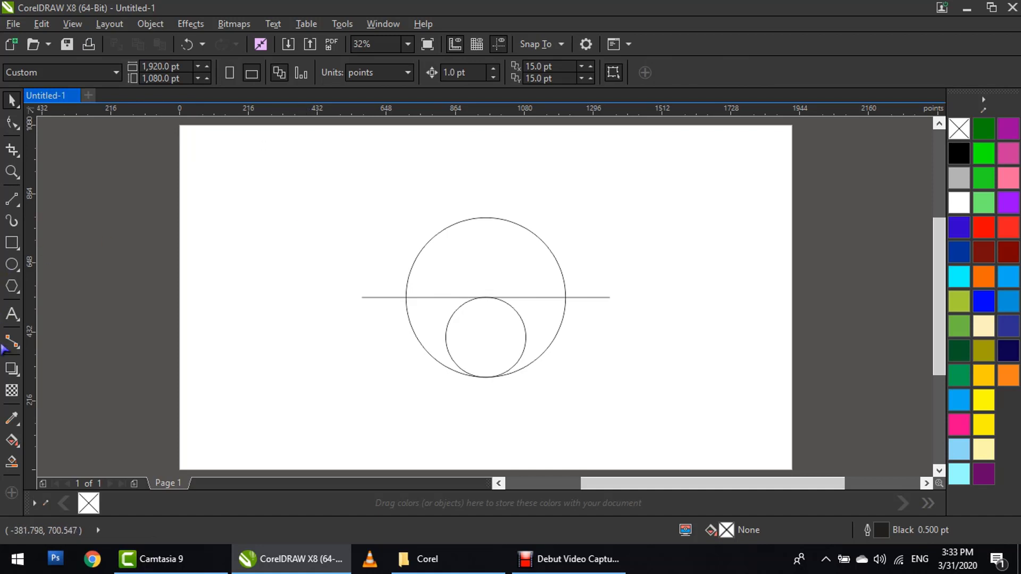
# - Smart-fill the lower-left region between the two circles below the line with light blue
pyautogui.click(12, 461)
pyautogui.click(435, 318)
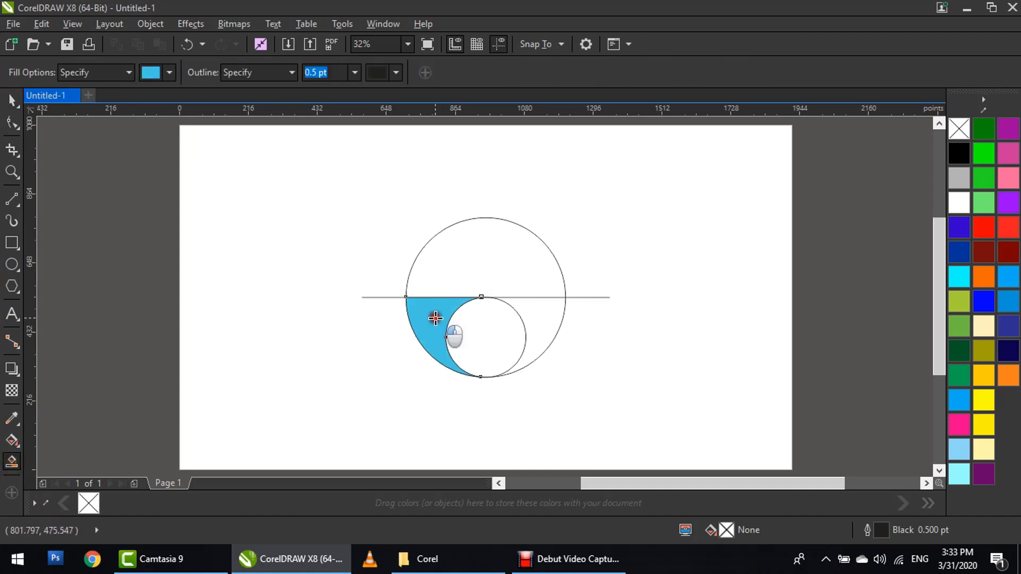
pyautogui.click(12, 99)
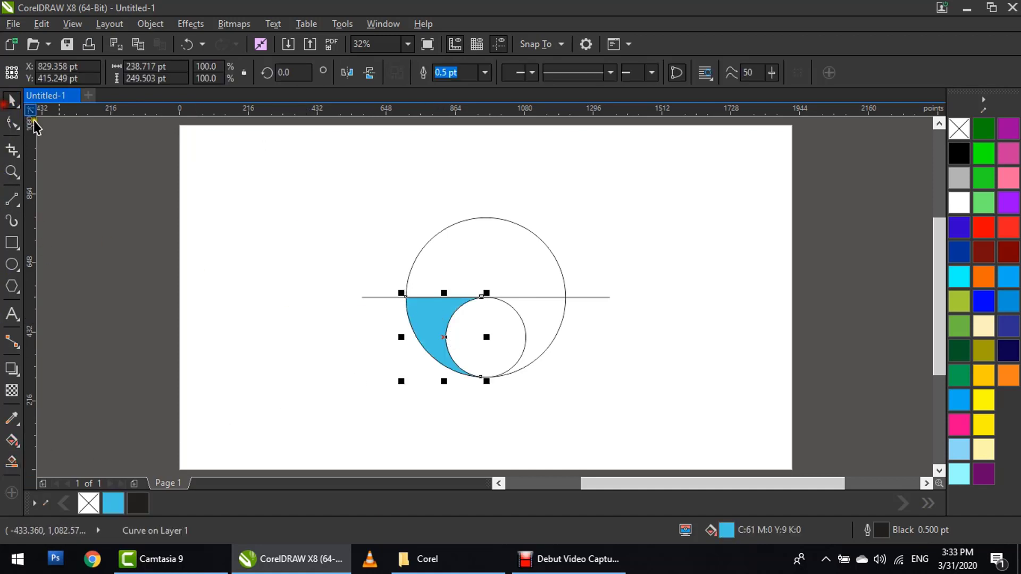
pyautogui.click(271, 221)
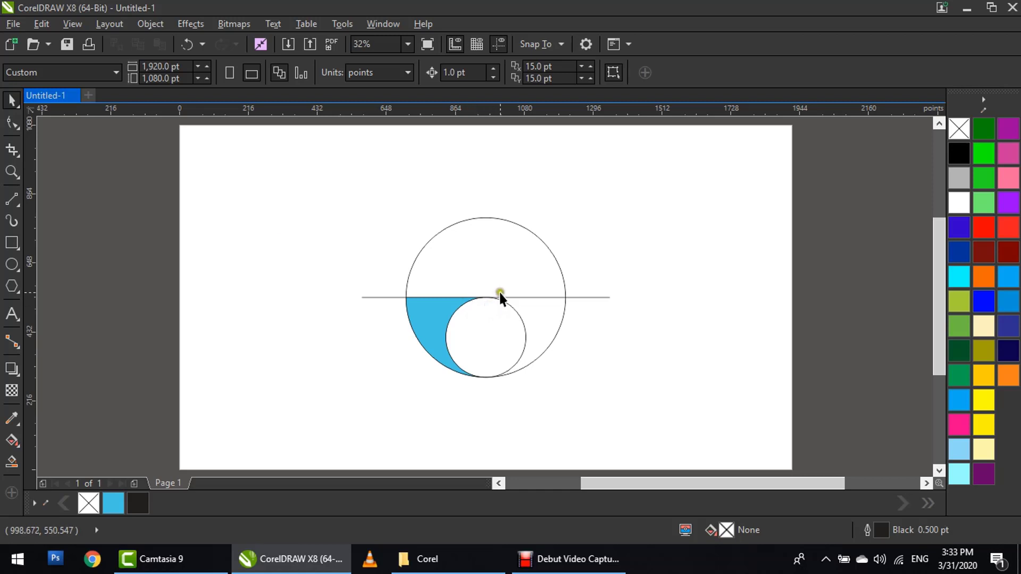
# - Delete the horizontal line and the large circle
pyautogui.rightClick(592, 297)
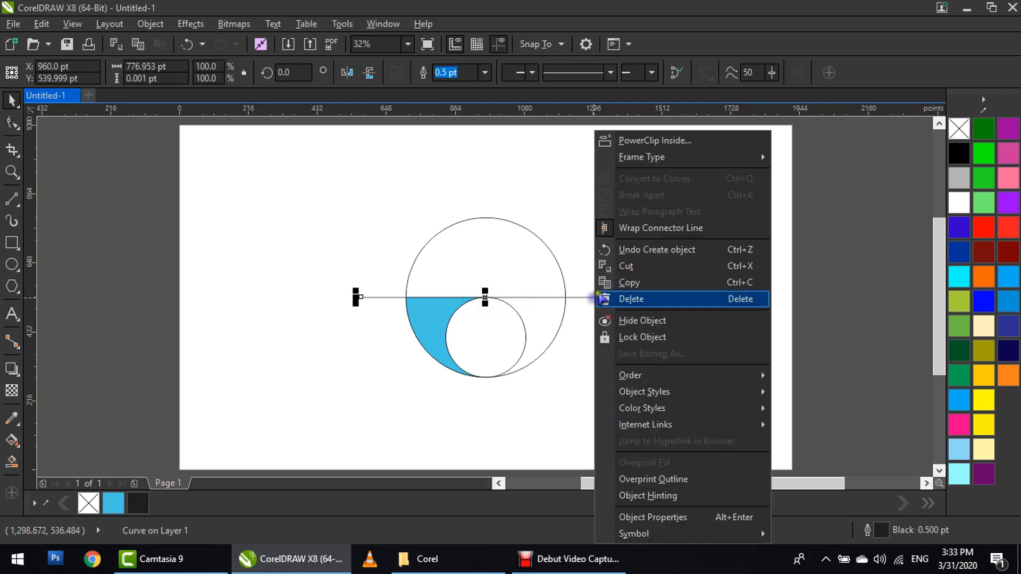
pyautogui.click(620, 294)
pyautogui.click(537, 270)
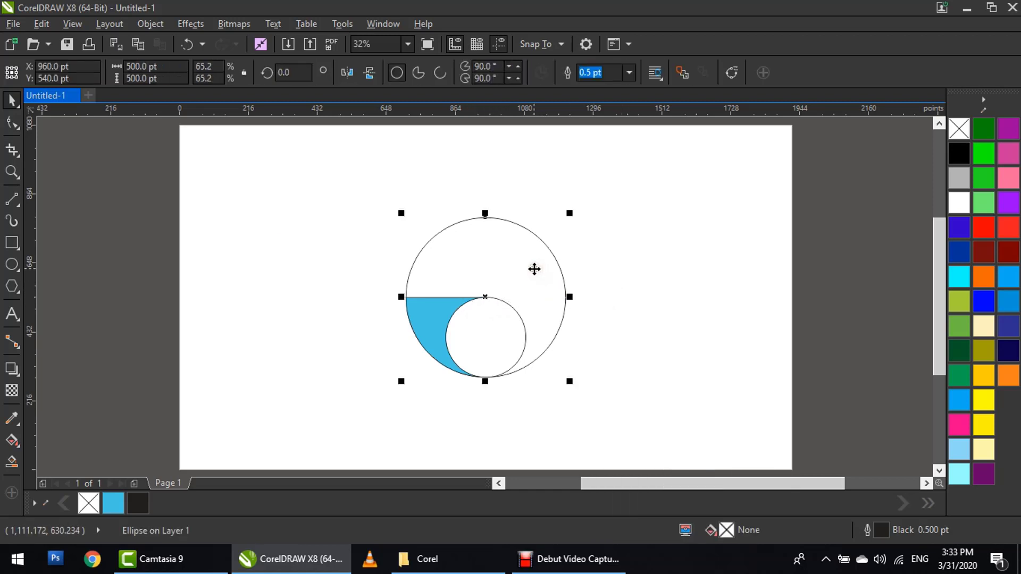
pyautogui.rightClick(534, 269)
pyautogui.click(574, 296)
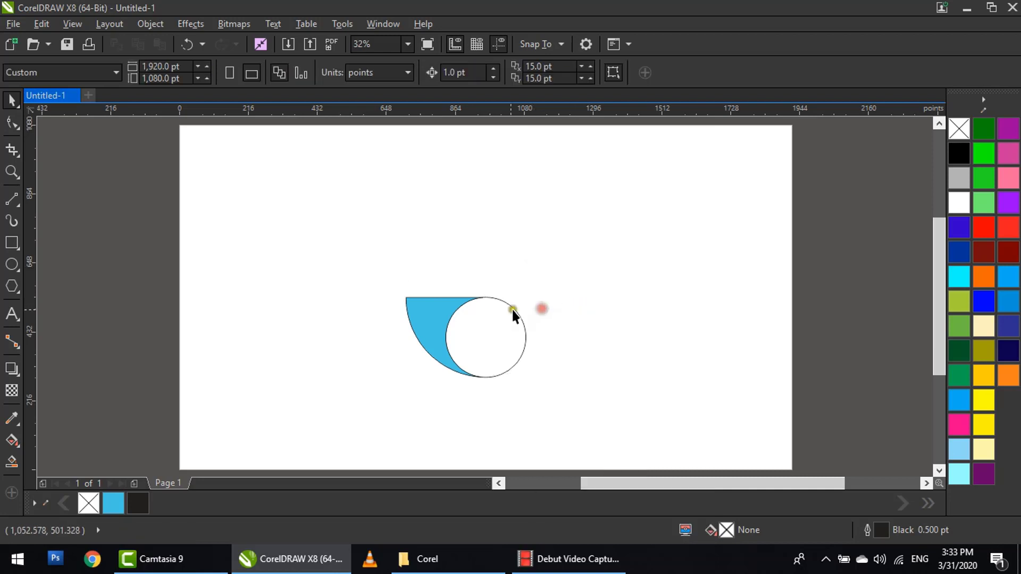
# - Delete the blue shape's upper-right node where its straight top edge meets the circle
pyautogui.moveTo(342, 240); pyautogui.dragTo(585, 396)
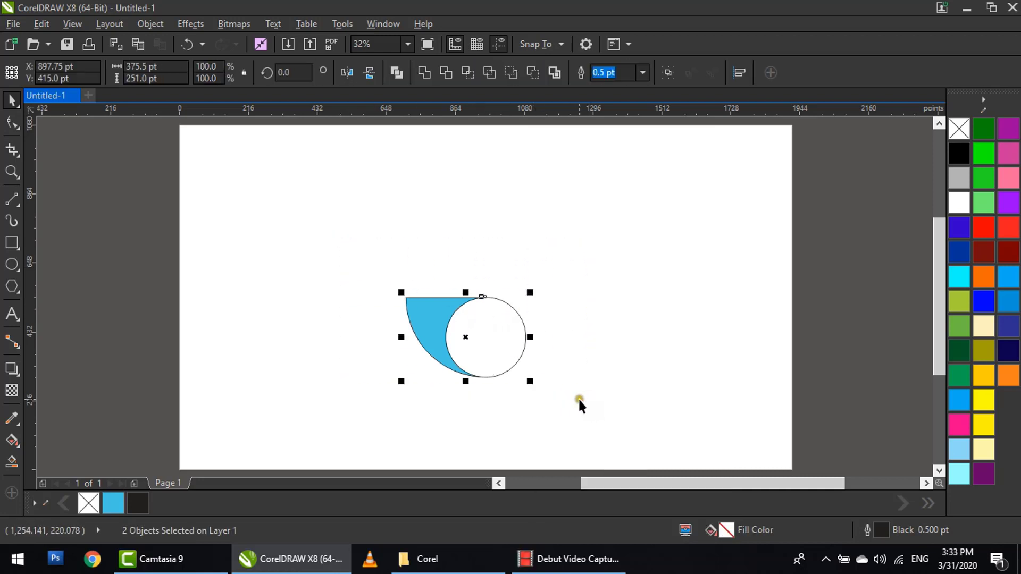
pyautogui.hotkey('shift', 'F2')
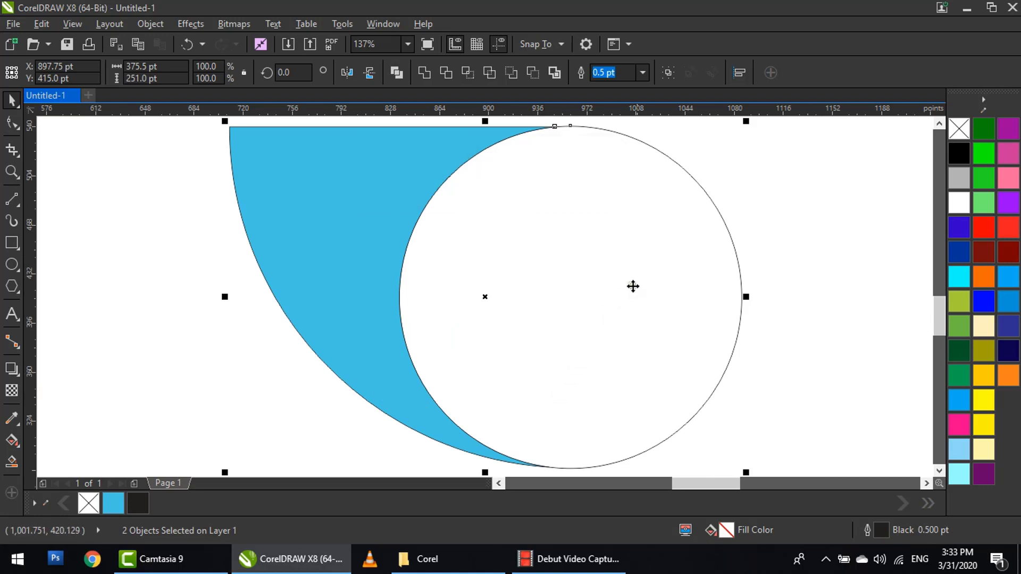
pyautogui.click(738, 210)
pyautogui.click(324, 155)
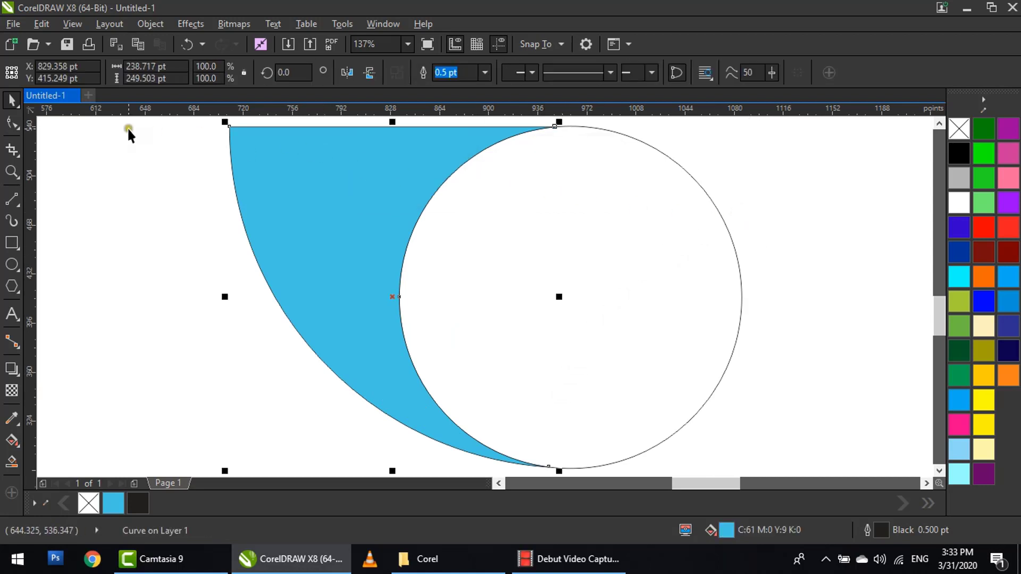
pyautogui.click(11, 123)
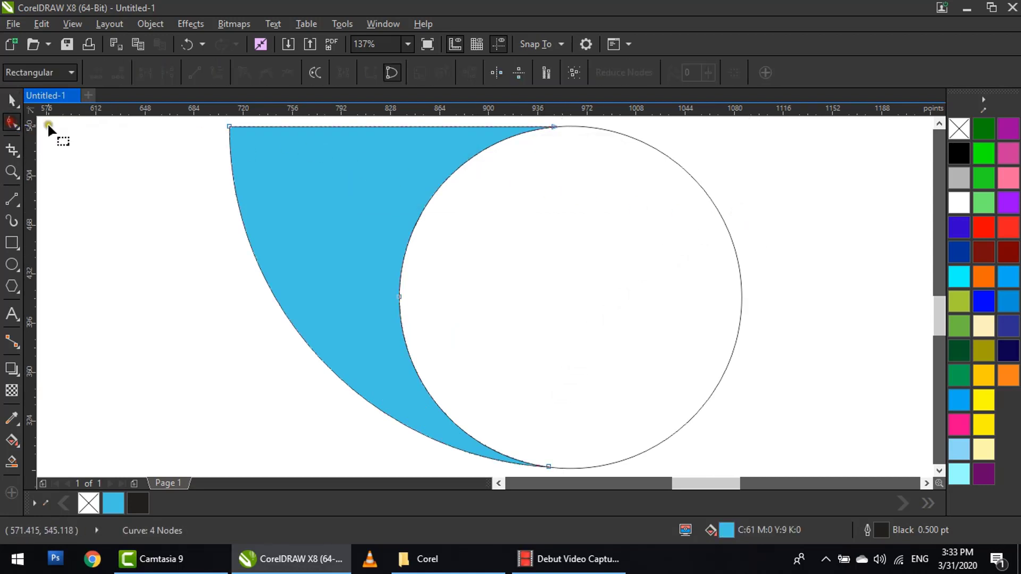
pyautogui.scroll(2, 541, 175)
pyautogui.moveTo(511, 144); pyautogui.dragTo(557, 177)
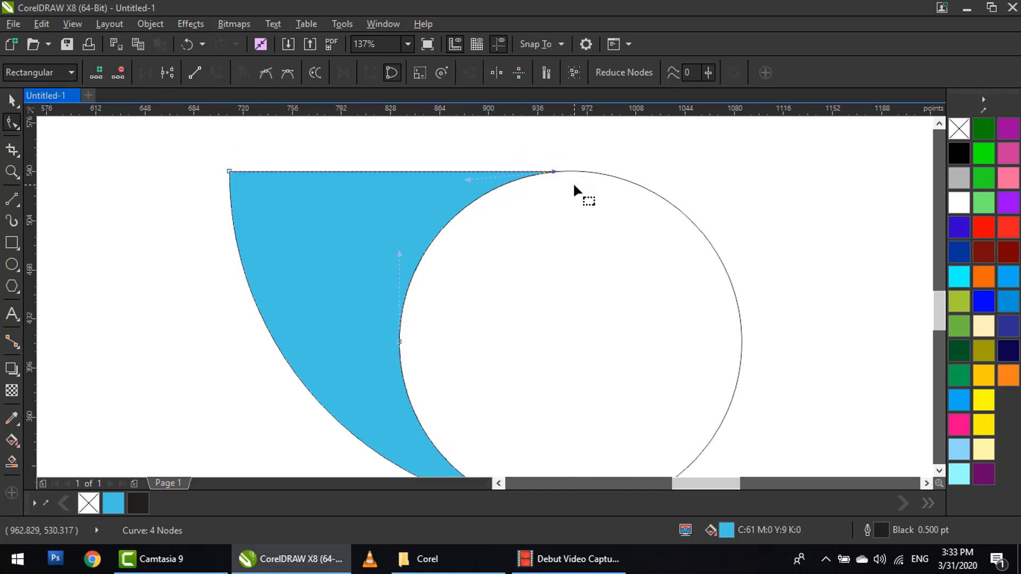
pyautogui.press('Delete')
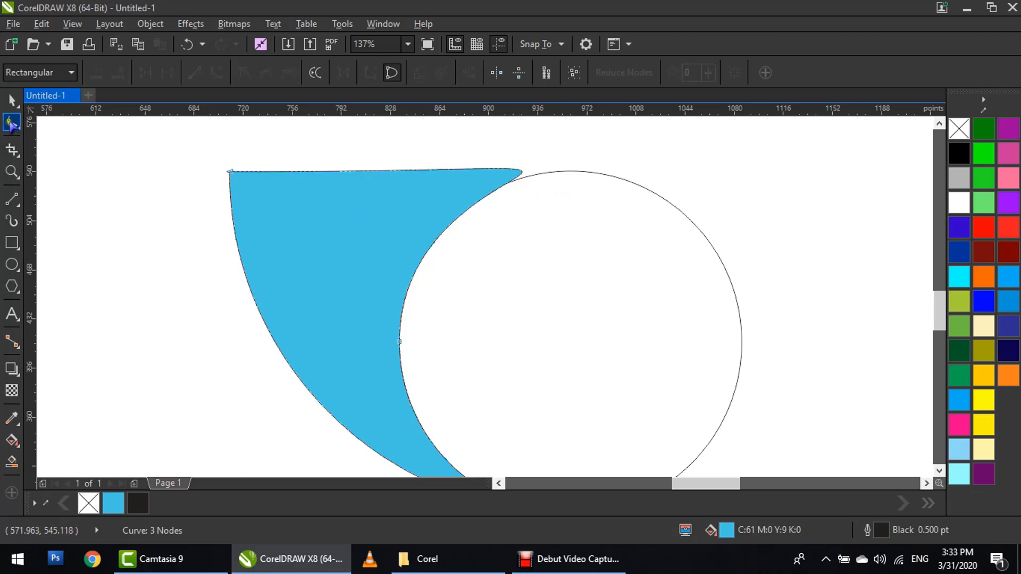
# - Convert the blue shape's upper-left node to a cusp and shorten its horizontal handle
pyautogui.moveTo(206, 160); pyautogui.dragTo(261, 194)
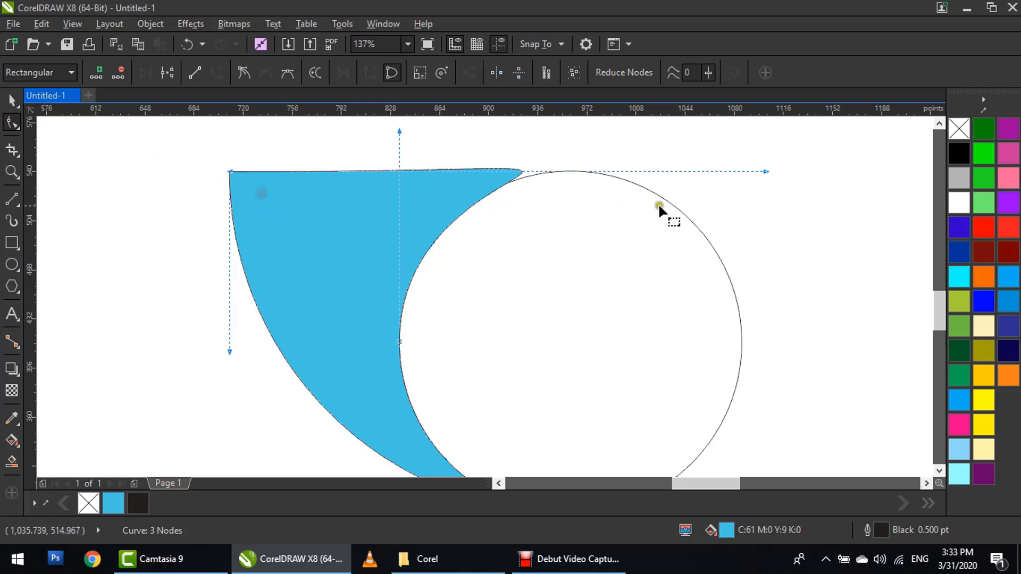
pyautogui.moveTo(764, 172); pyautogui.dragTo(529, 169)
pyautogui.hotkey('ctrl', 'z')
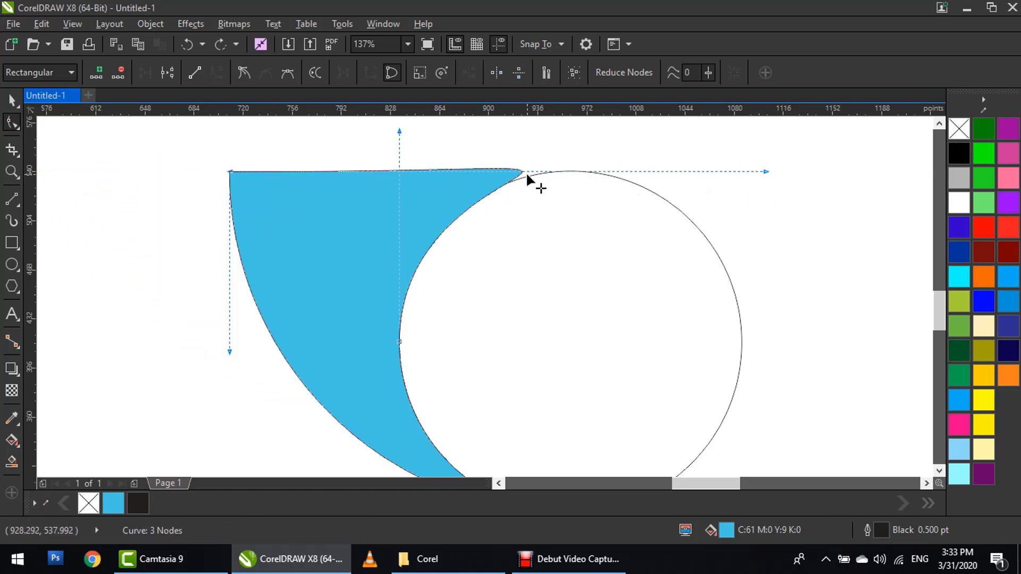
pyautogui.click(246, 74)
pyautogui.moveTo(766, 180); pyautogui.dragTo(289, 177)
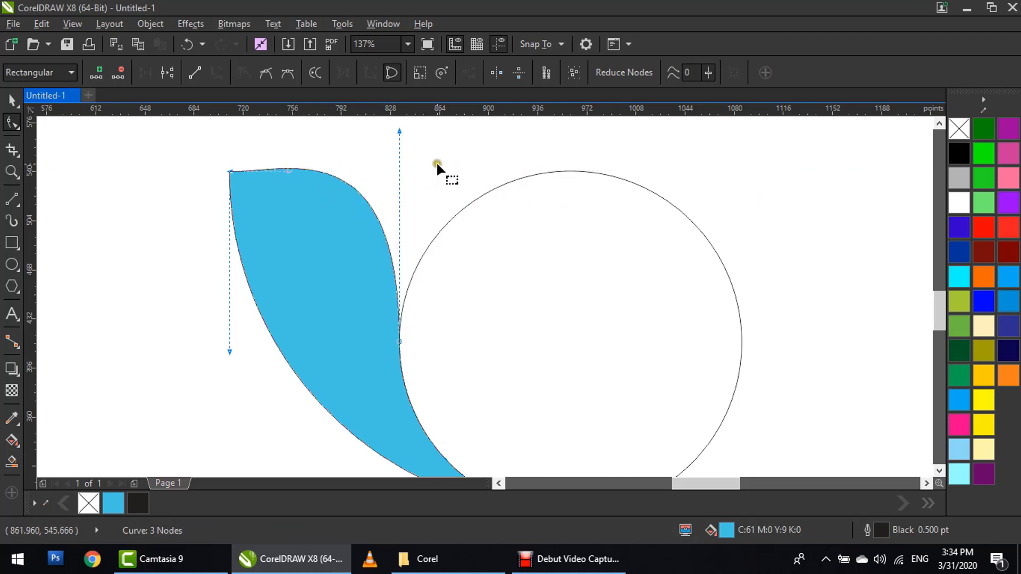
# - Round the leaf's upper edge by shortening the upward handle at the circle's left side and slightly lengthening the corner node's horizontal handle
pyautogui.moveTo(398, 132); pyautogui.dragTo(402, 195)
pyautogui.click(287, 173)
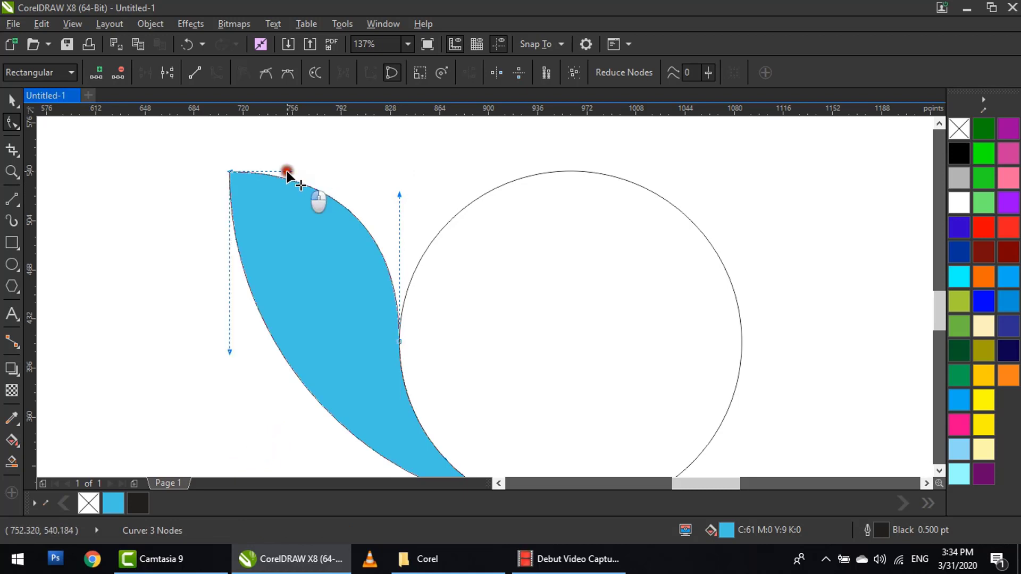
pyautogui.moveTo(287, 173); pyautogui.dragTo(307, 170)
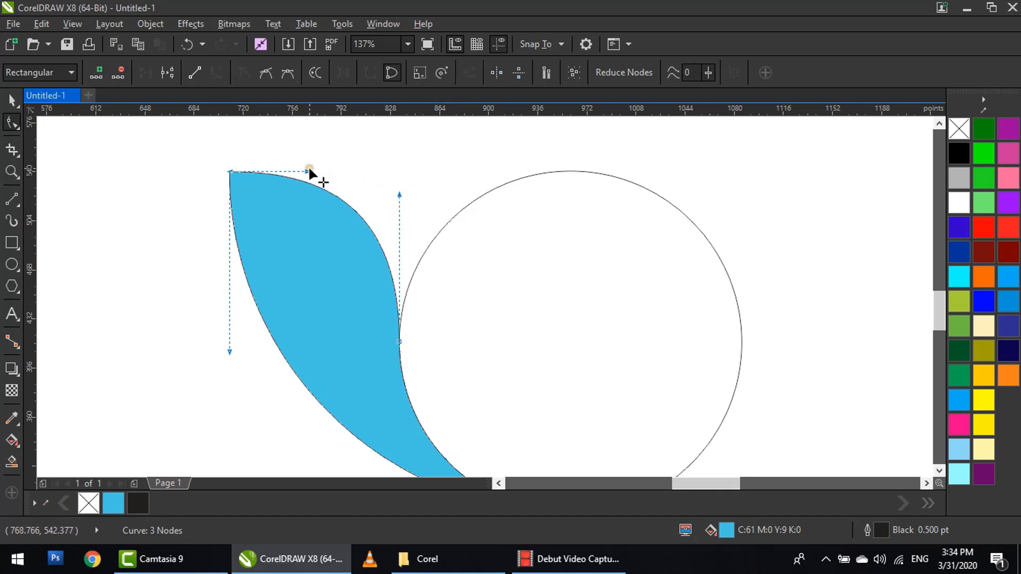
pyautogui.moveTo(306, 171); pyautogui.dragTo(337, 166)
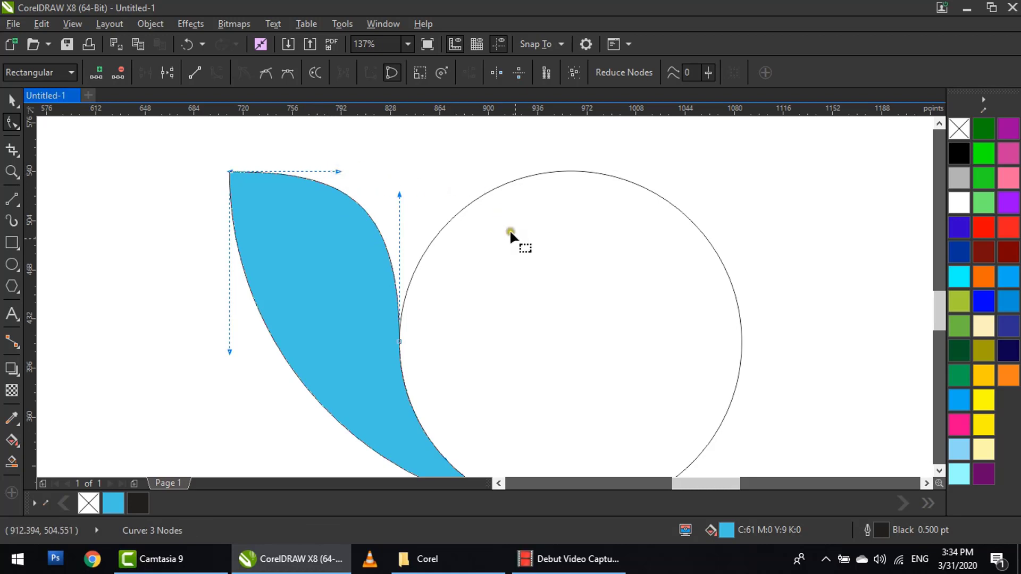
# - Remove the blue fill from the leaf shape so that only its outline remains
pyautogui.click(514, 264)
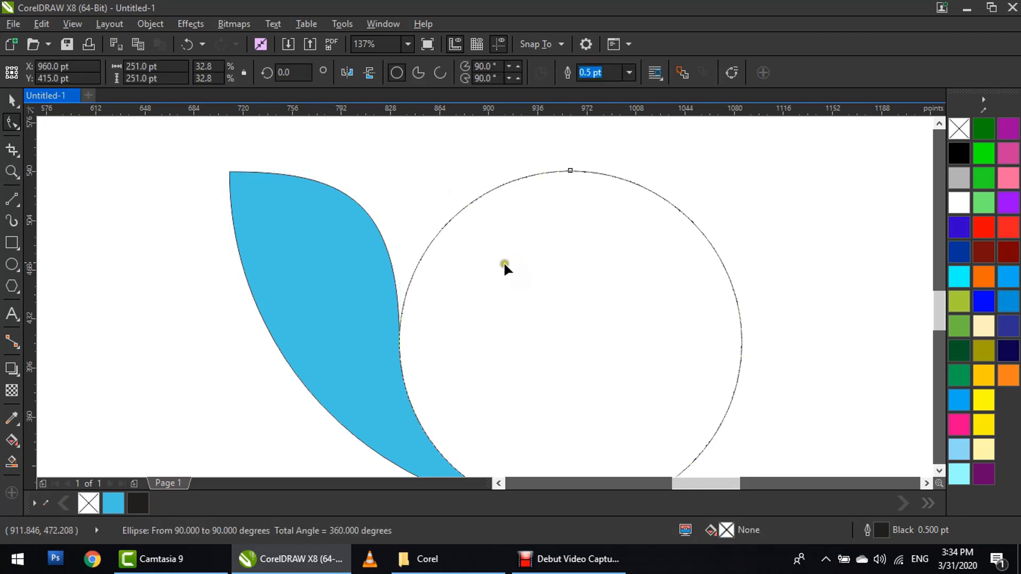
pyautogui.scroll(-2, 443, 252)
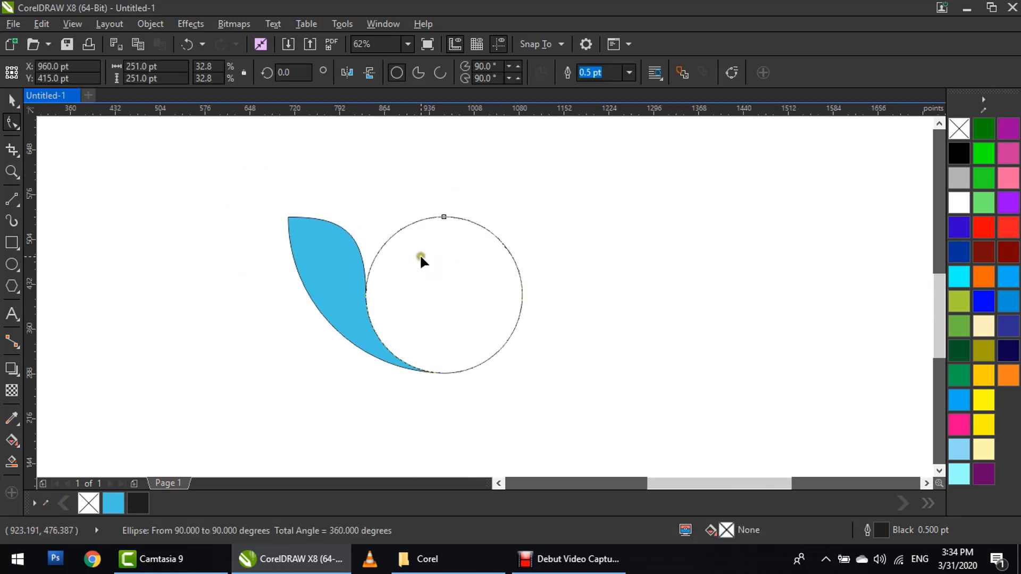
pyautogui.scroll(2, 401, 254)
pyautogui.scroll(-1, 404, 258)
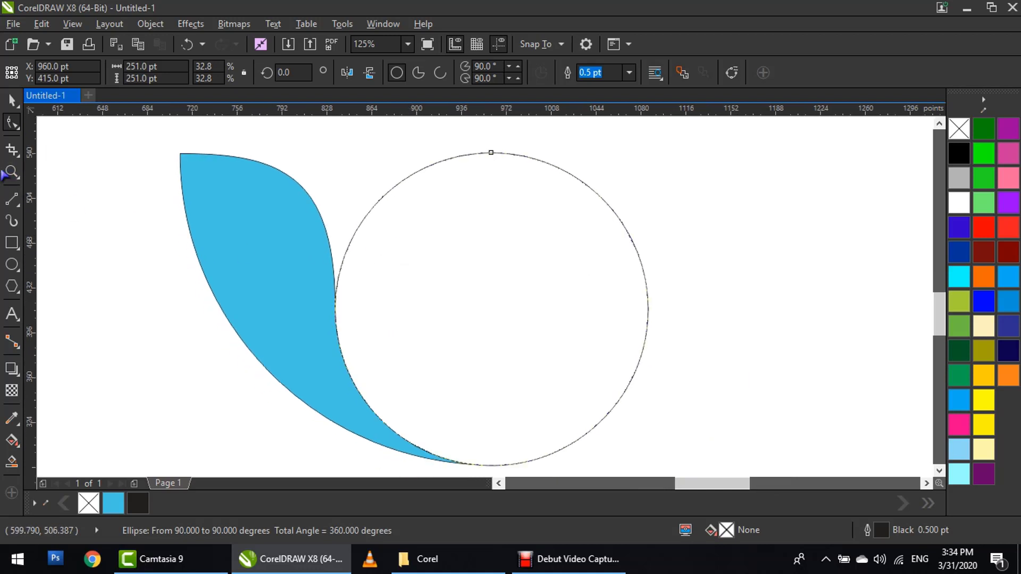
pyautogui.click(12, 99)
pyautogui.click(200, 200)
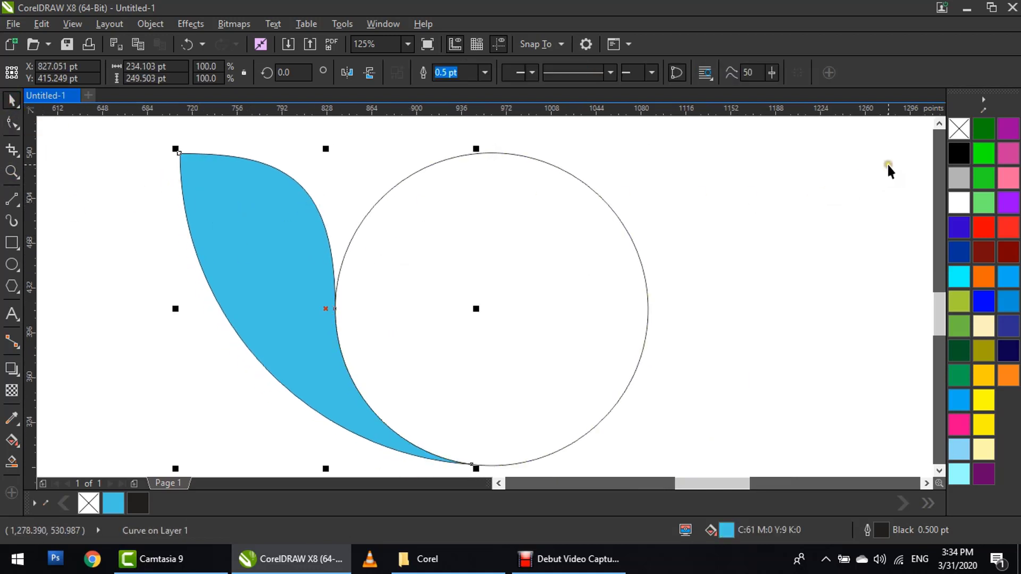
pyautogui.click(958, 128)
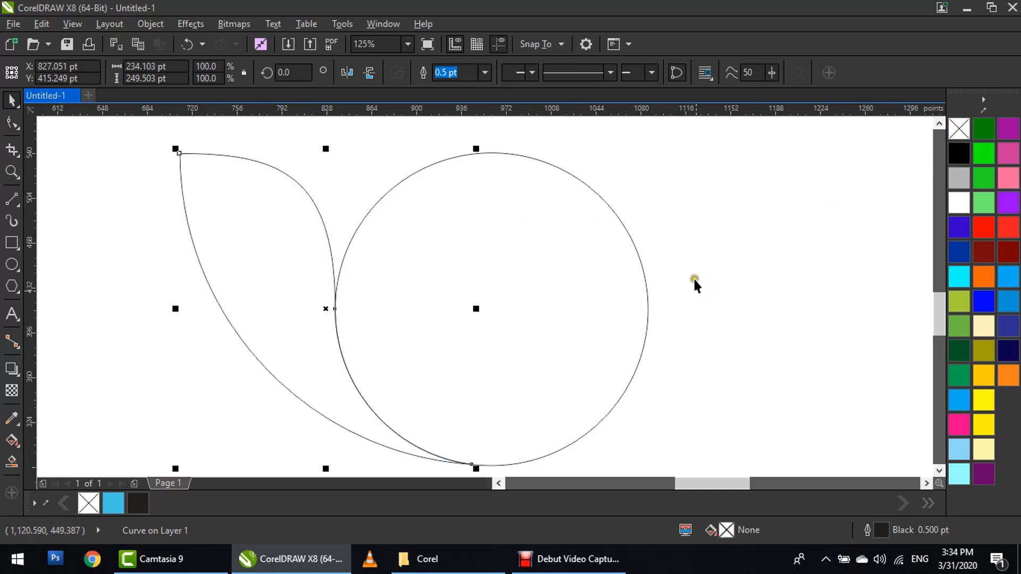
# - Set the outline width of both the leaf and the circle to 3.0 pt
pyautogui.click(716, 380)
pyautogui.moveTo(743, 126); pyautogui.dragTo(103, 443)
pyautogui.moveTo(392, 294); pyautogui.dragTo(391, 352)
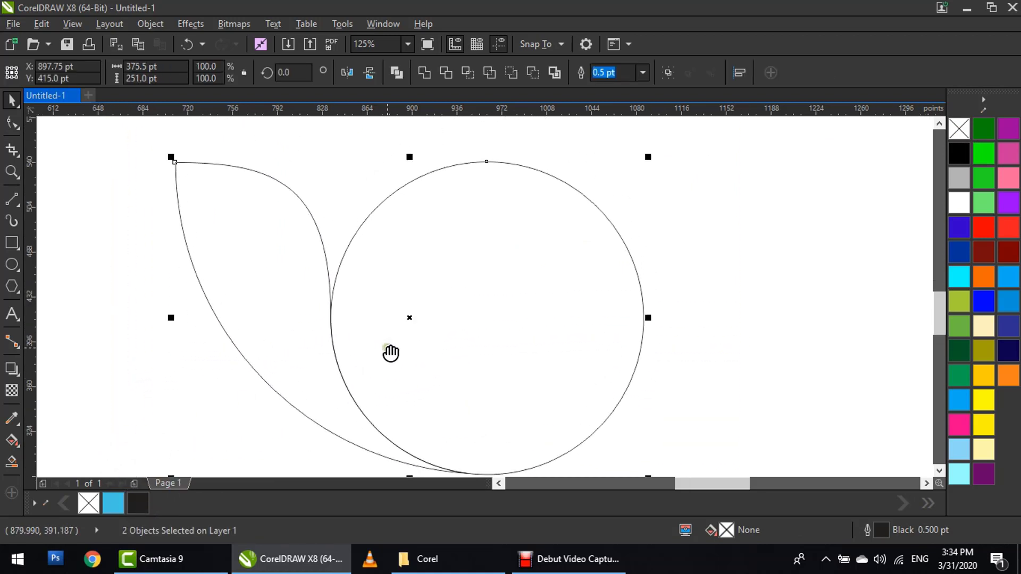
pyautogui.click(643, 74)
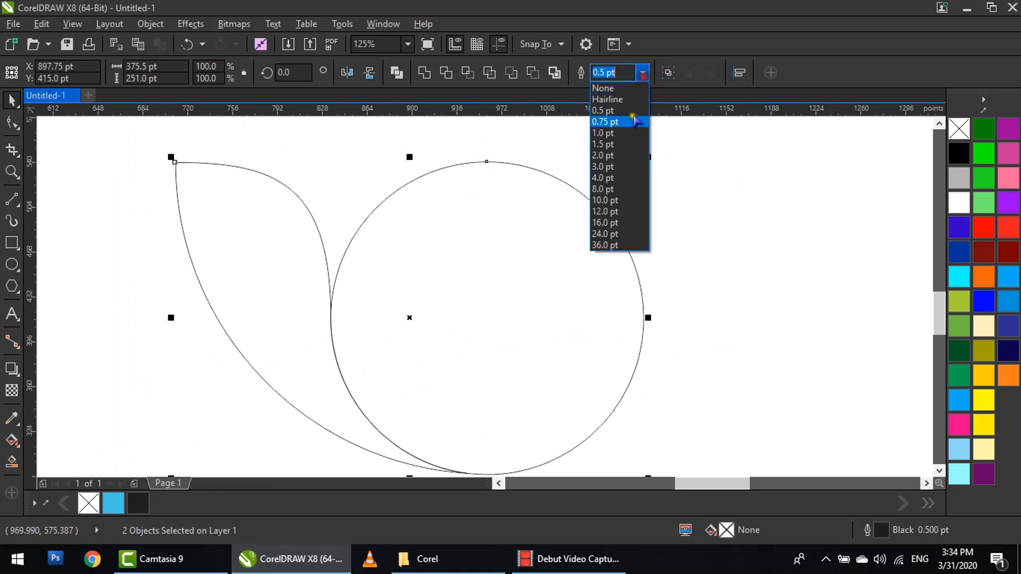
pyautogui.click(626, 167)
pyautogui.moveTo(598, 193)
pyautogui.mouseDown()
pyautogui.moveTo(605, 209)
pyautogui.moveTo(599, 196)
pyautogui.mouseUp()
pyautogui.click(683, 255)
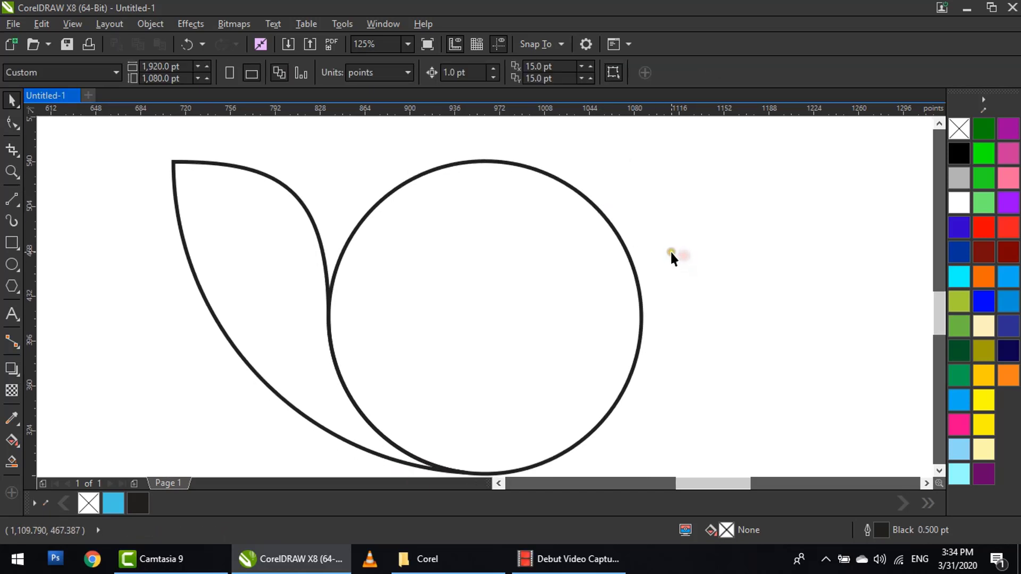
# - Create a scaled-down concentric copy of the circle, about 34 pt across, to mark its center
pyautogui.scroll(-3, 565, 289)
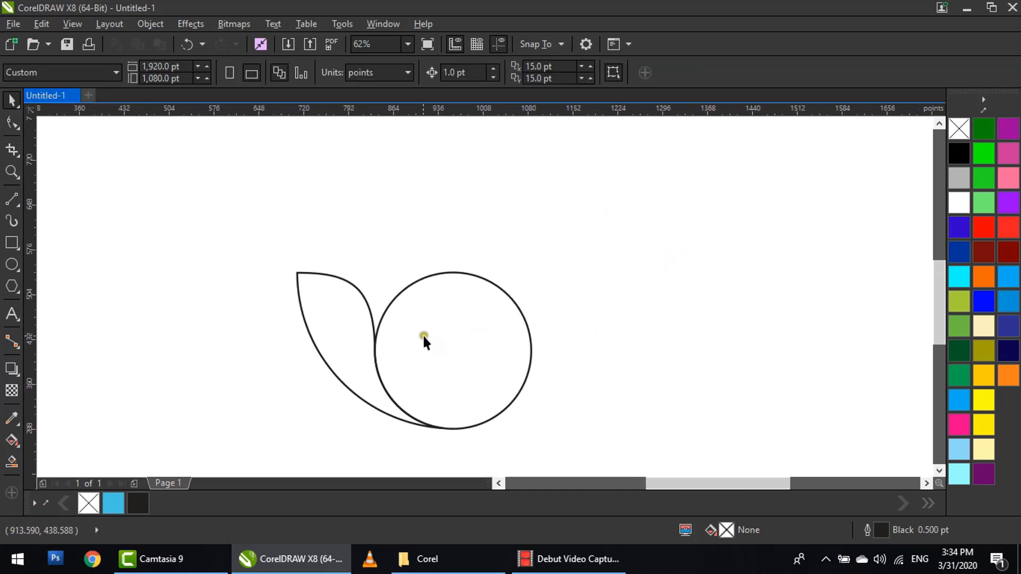
pyautogui.click(317, 326)
pyautogui.click(479, 323)
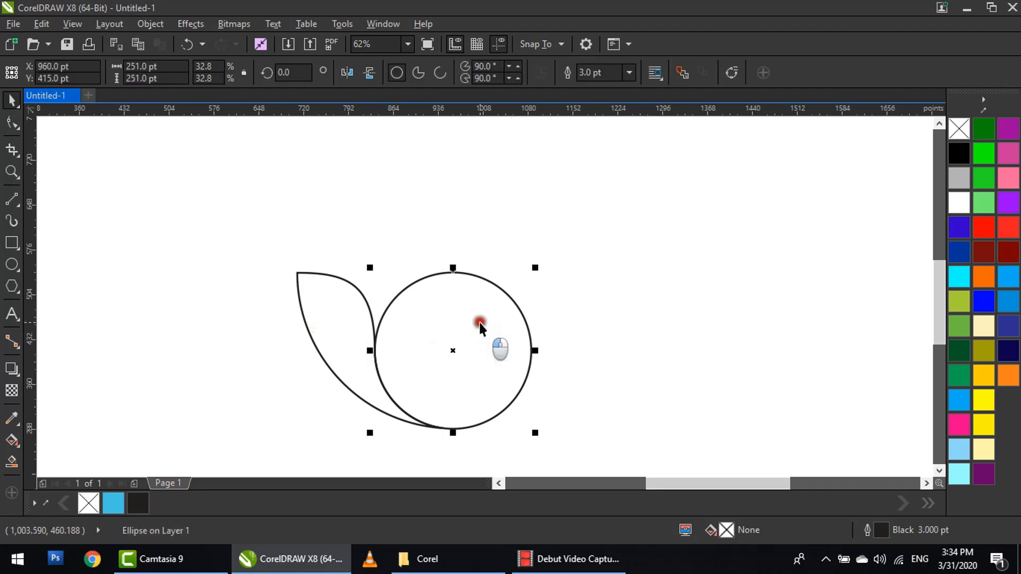
pyautogui.moveTo(538, 266); pyautogui.dragTo(470, 282)
pyautogui.click(529, 284)
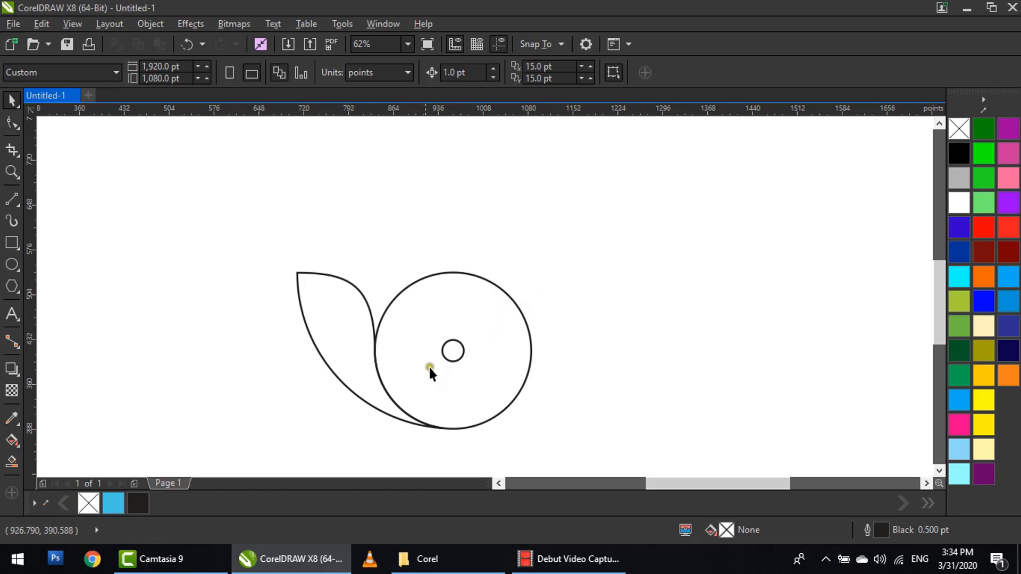
# - Move the leaf's center of rotation to the center of the small circle
pyautogui.click(319, 335)
pyautogui.click(326, 306)
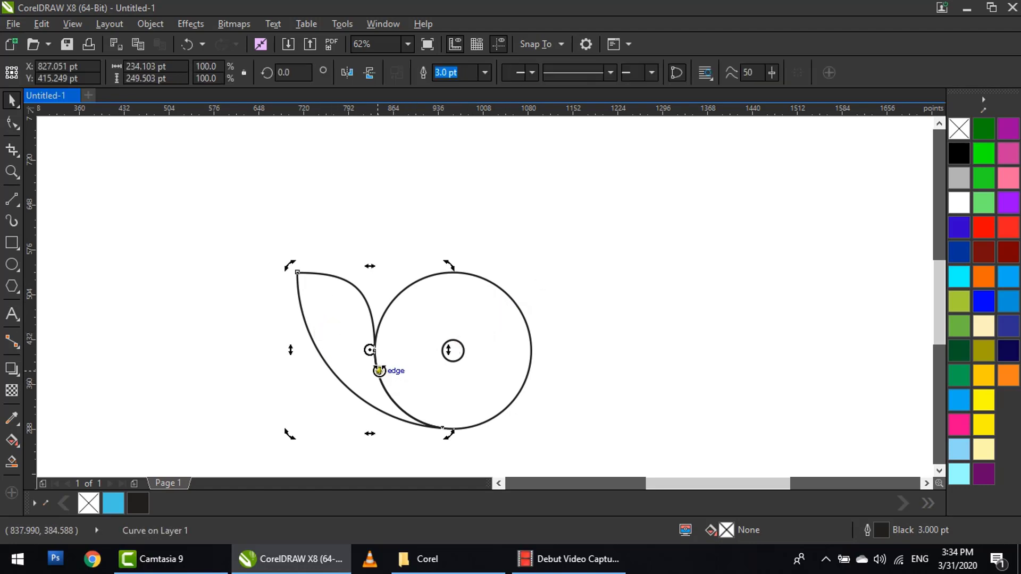
pyautogui.scroll(2, 378, 365)
pyautogui.scroll(2, 392, 356)
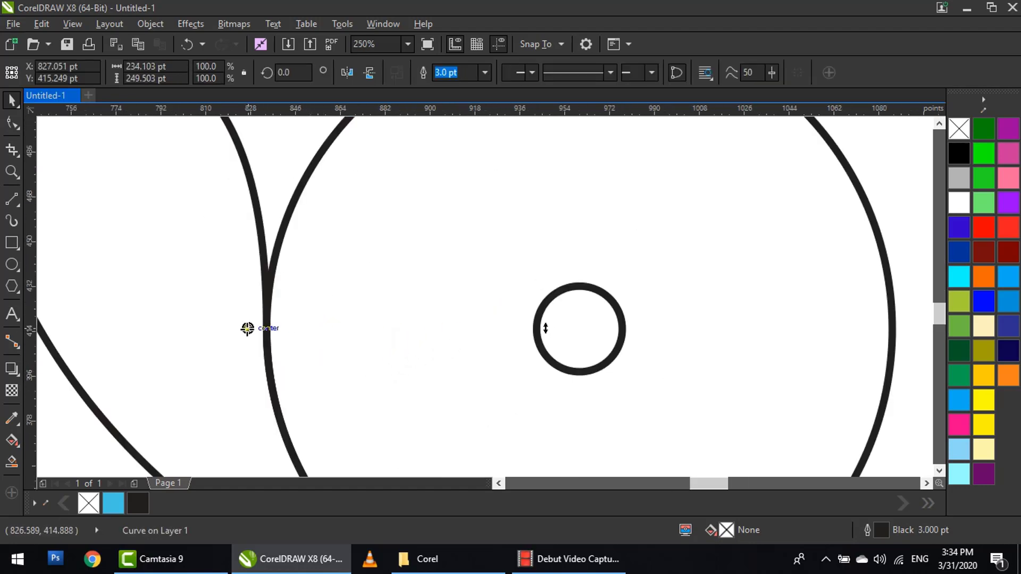
pyautogui.moveTo(248, 328); pyautogui.dragTo(580, 328)
pyautogui.click(677, 280)
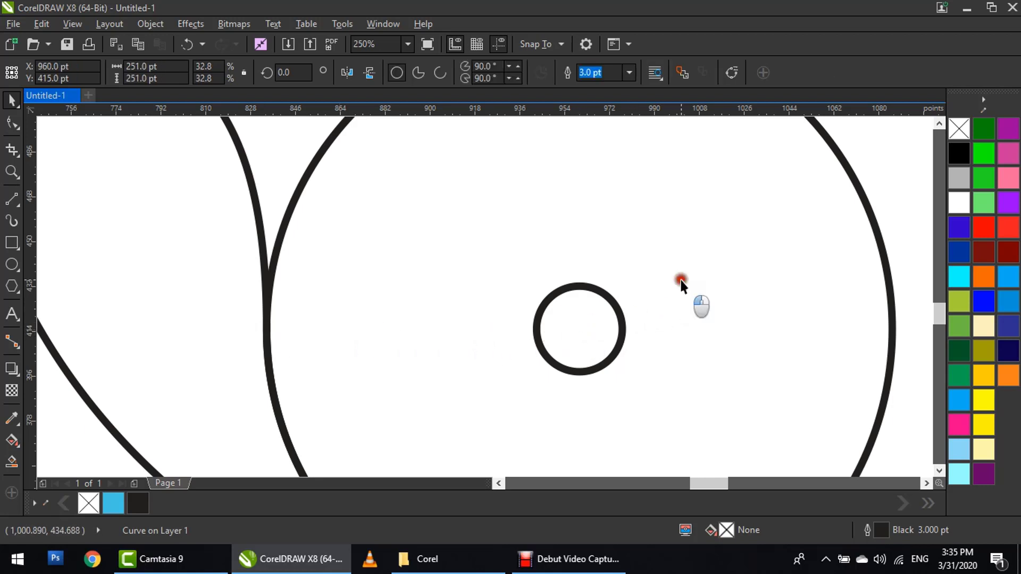
# - Rotate a copy of the leaf about 20 degrees clockwise around the small circle's center, keeping the original
pyautogui.scroll(-2, 474, 291)
pyautogui.scroll(-2, 475, 293)
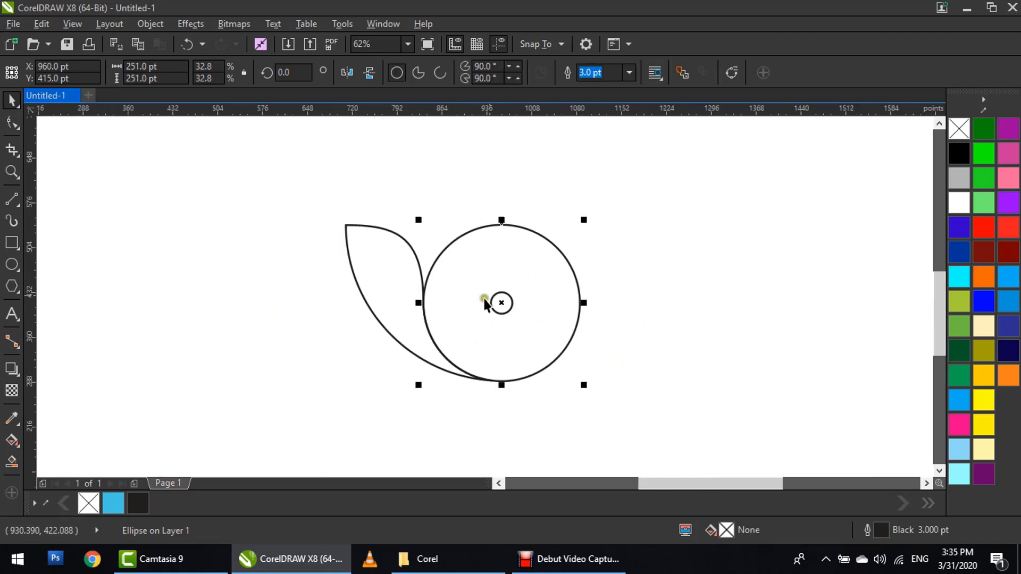
pyautogui.click(398, 256)
pyautogui.click(372, 250)
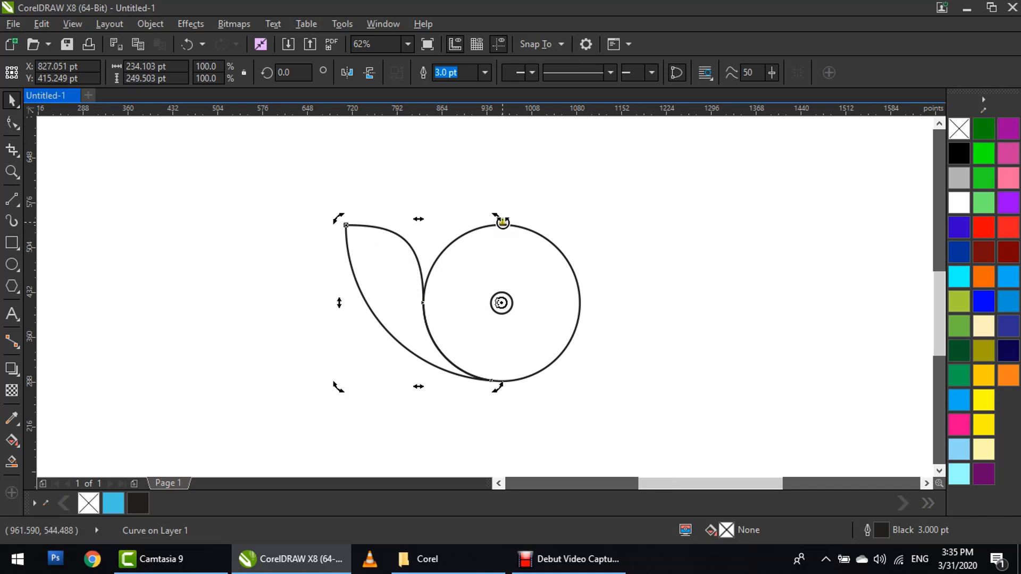
pyautogui.moveTo(332, 218); pyautogui.dragTo(392, 183)
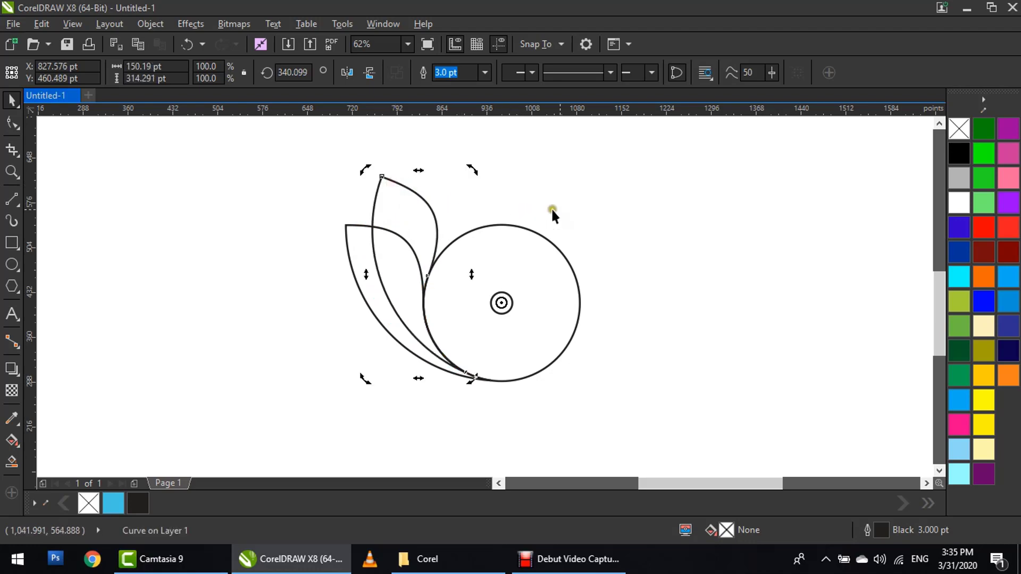
# - Repeat the rotated duplication three more times to form a fan of five leaves around the circle
pyautogui.hotkey('ctrl', 'r')
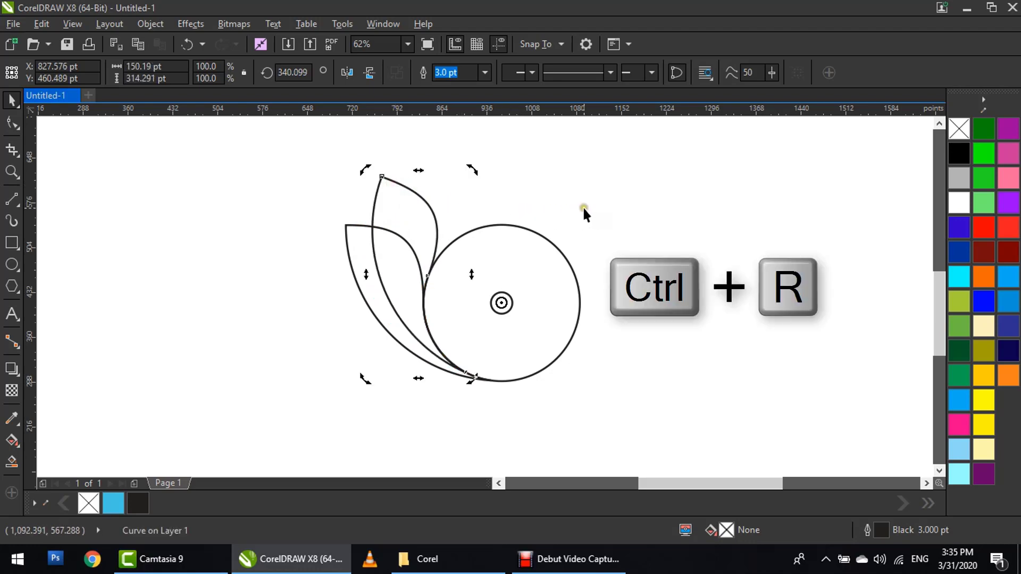
pyautogui.hotkey('ctrl', 'r')
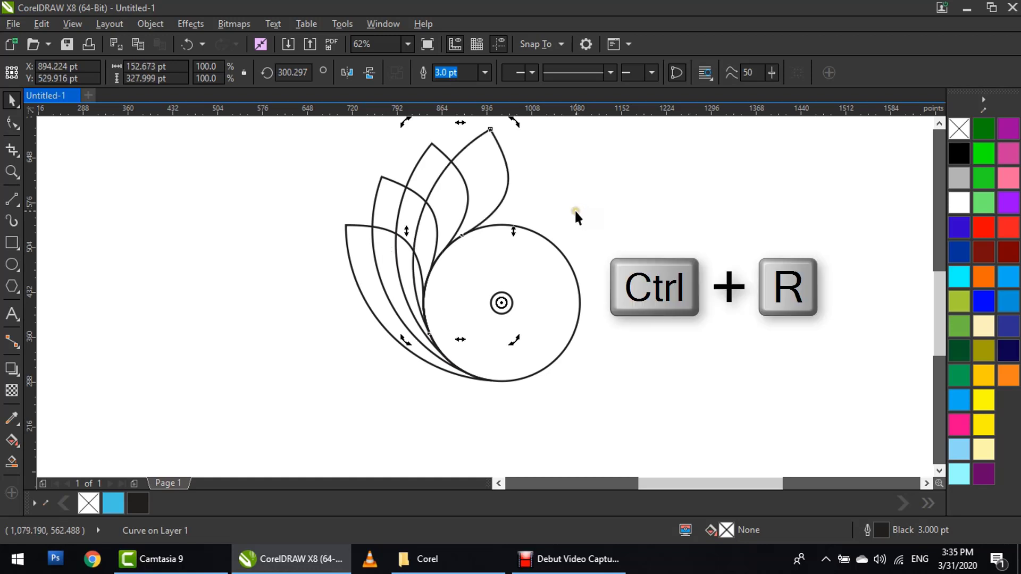
pyautogui.hotkey('ctrl', 'r')
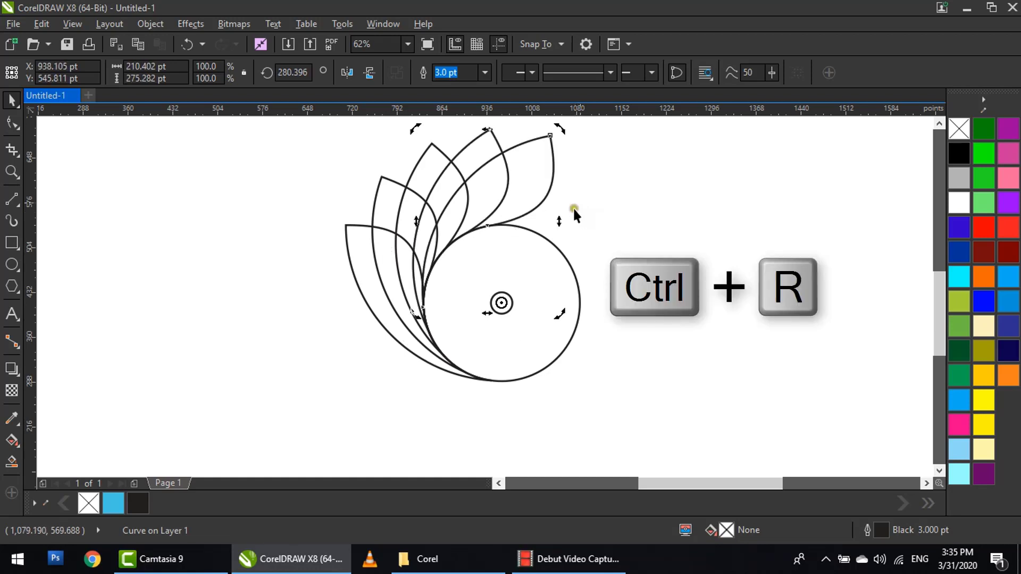
pyautogui.click(598, 175)
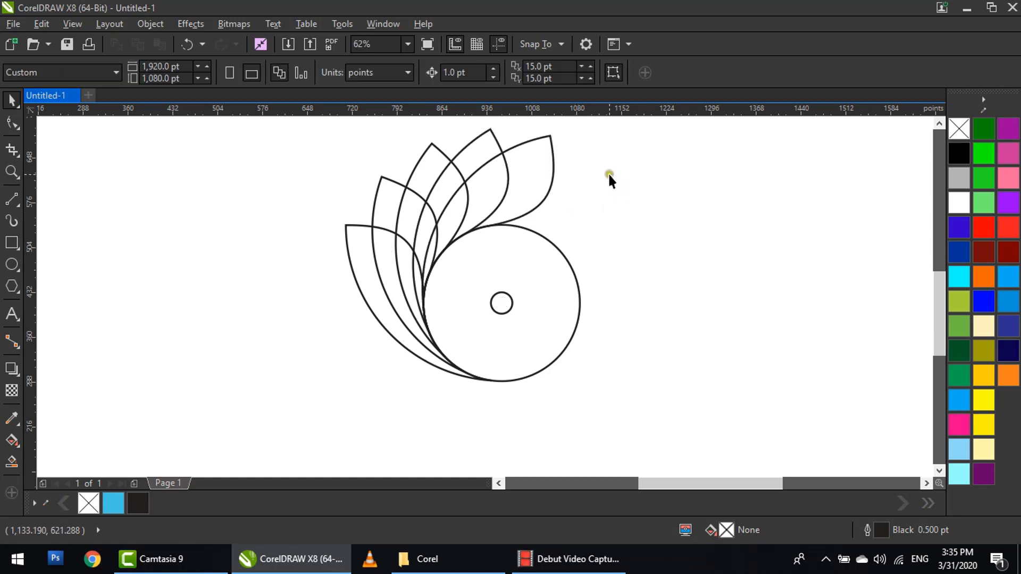
# - Delete the small center circle and the large circle, leaving only the five leaves
pyautogui.click(503, 299)
pyautogui.rightClick(508, 304)
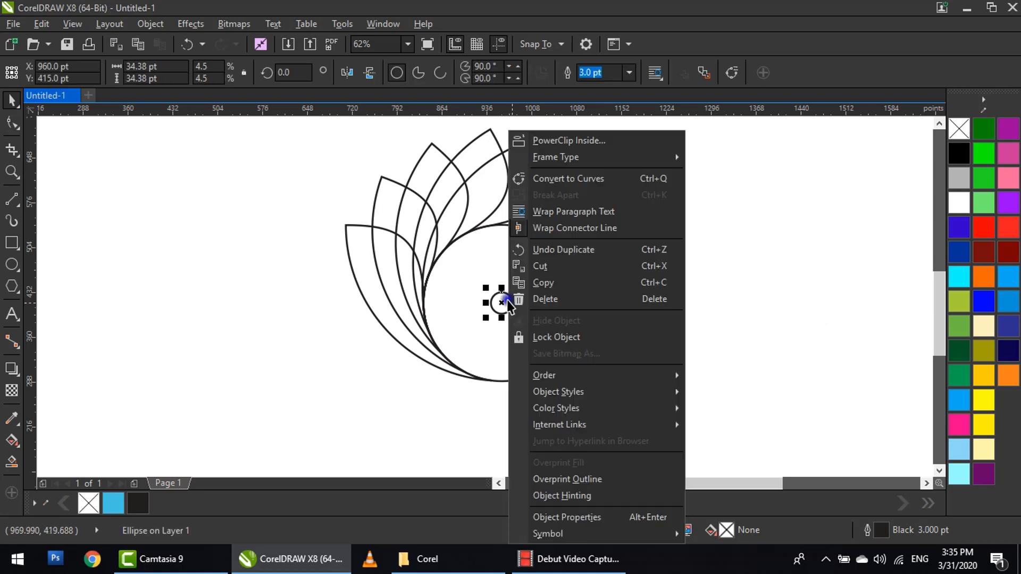
pyautogui.click(537, 298)
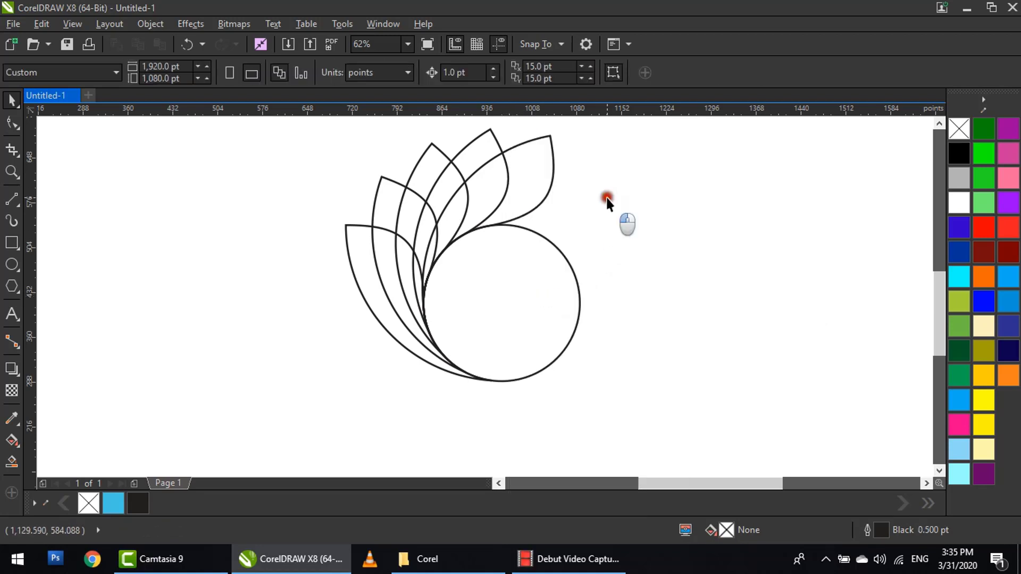
pyautogui.scroll(1, 579, 187)
pyautogui.click(547, 272)
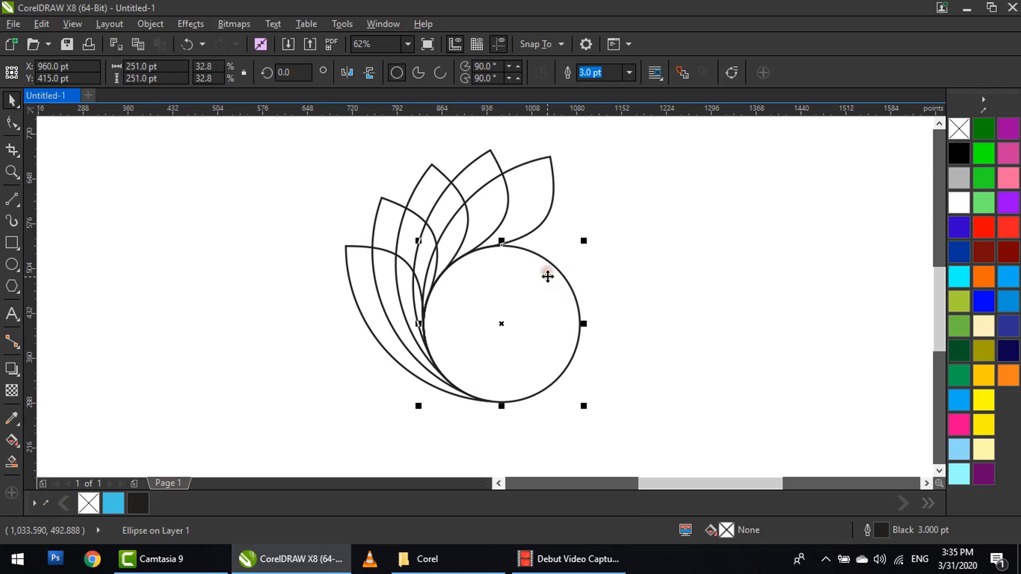
pyautogui.rightClick(547, 279)
pyautogui.click(574, 298)
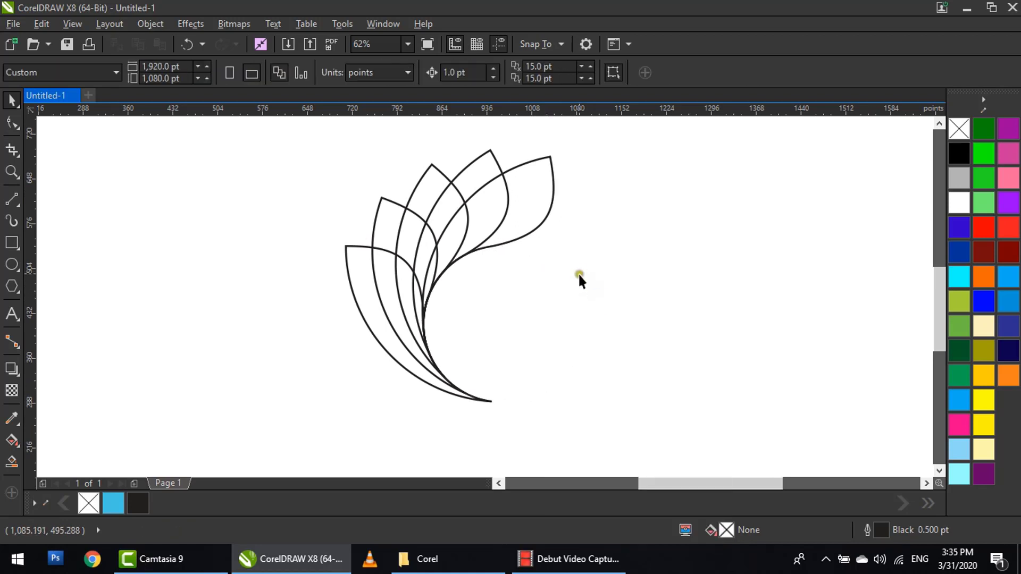
# - Group all five leaf outlines into one object
pyautogui.moveTo(582, 132); pyautogui.dragTo(291, 426)
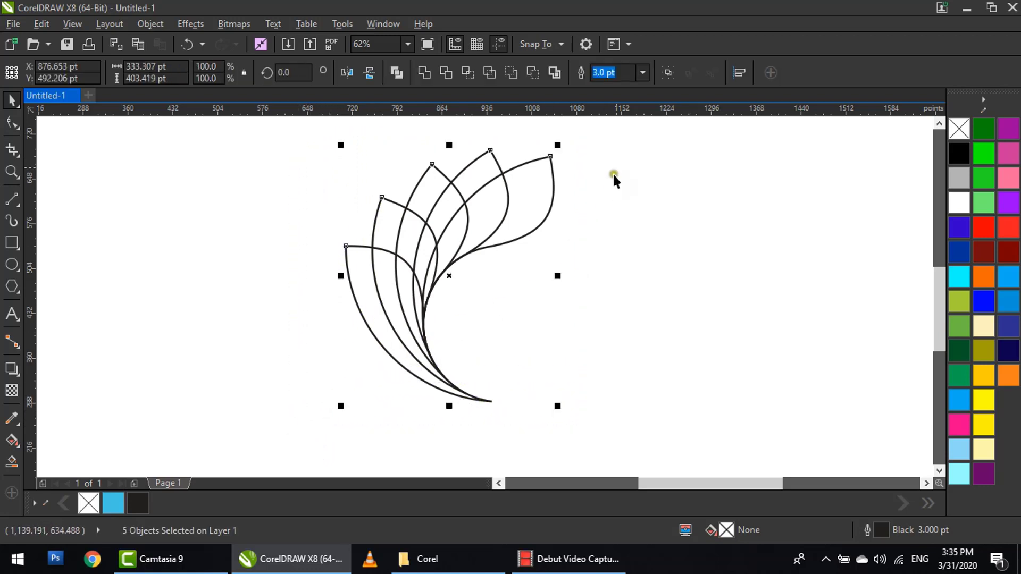
pyautogui.click(669, 73)
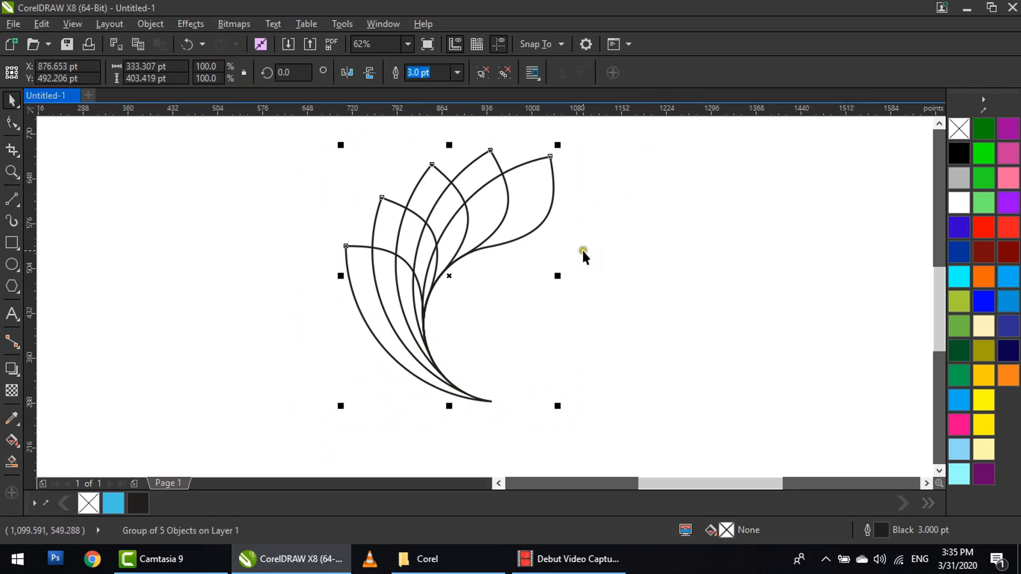
pyautogui.click(485, 311)
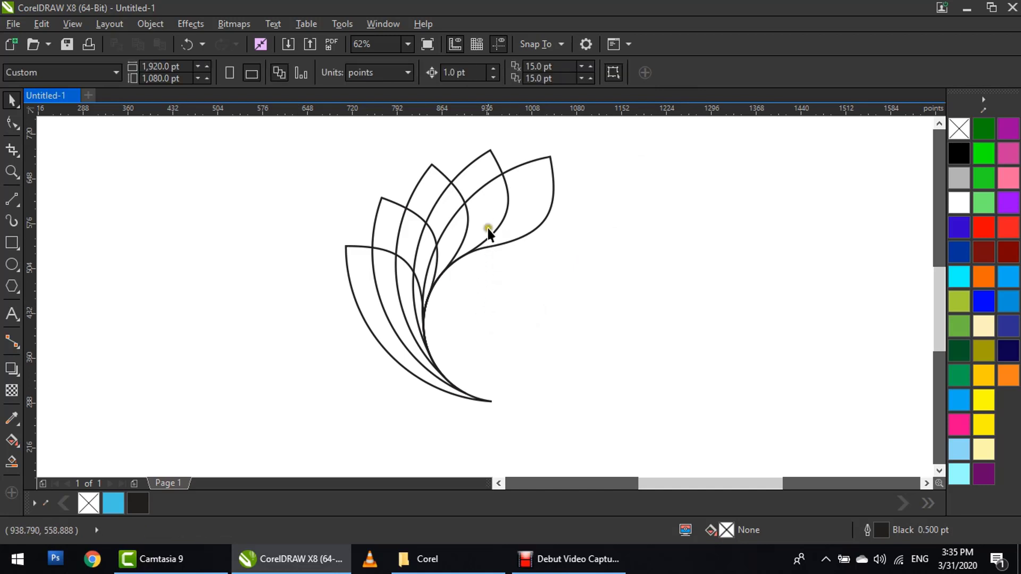
# - Set the outline width of the leaf group to 1 pt
pyautogui.click(462, 201)
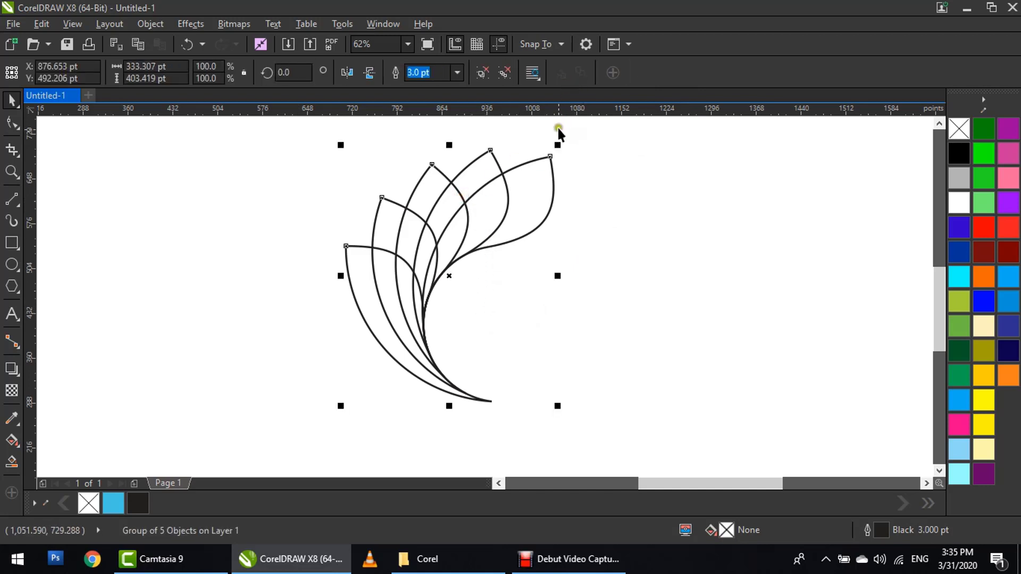
pyautogui.press('F12')
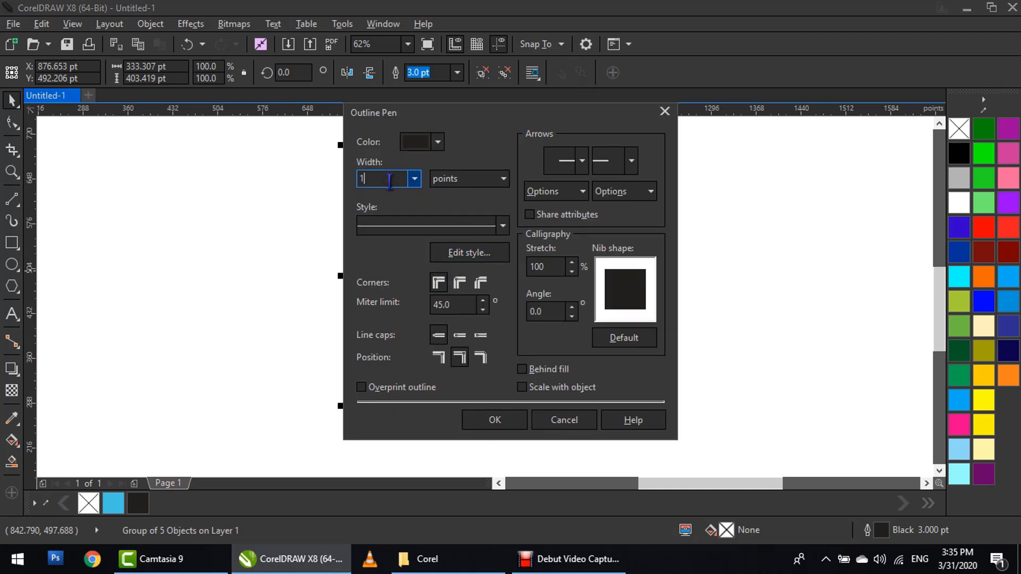
pyautogui.press('Return')
pyautogui.click(486, 319)
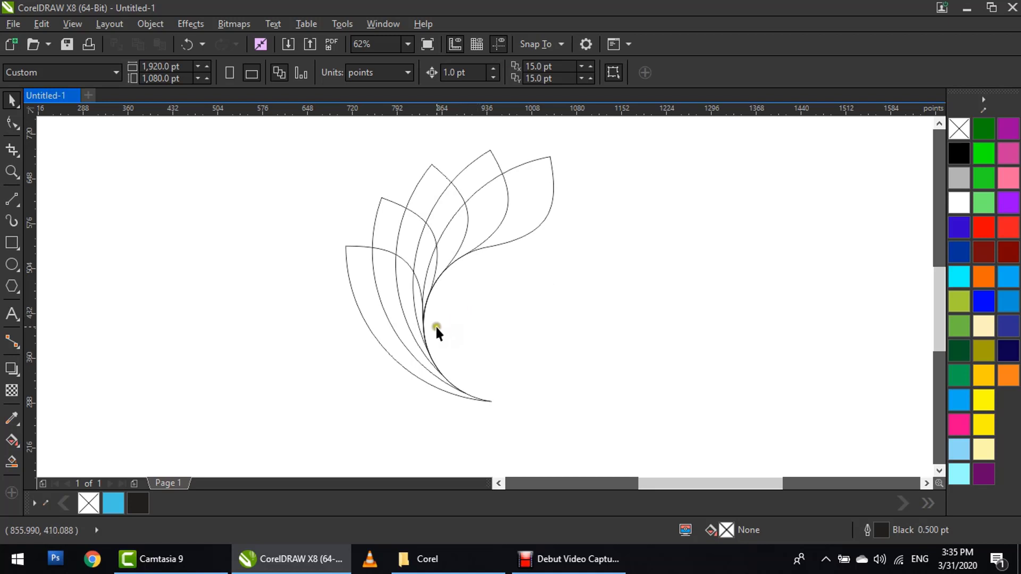
# - Smart-fill the regions inside the lowest leaf with blue, from its outer crescent to its inner edge
pyautogui.click(12, 461)
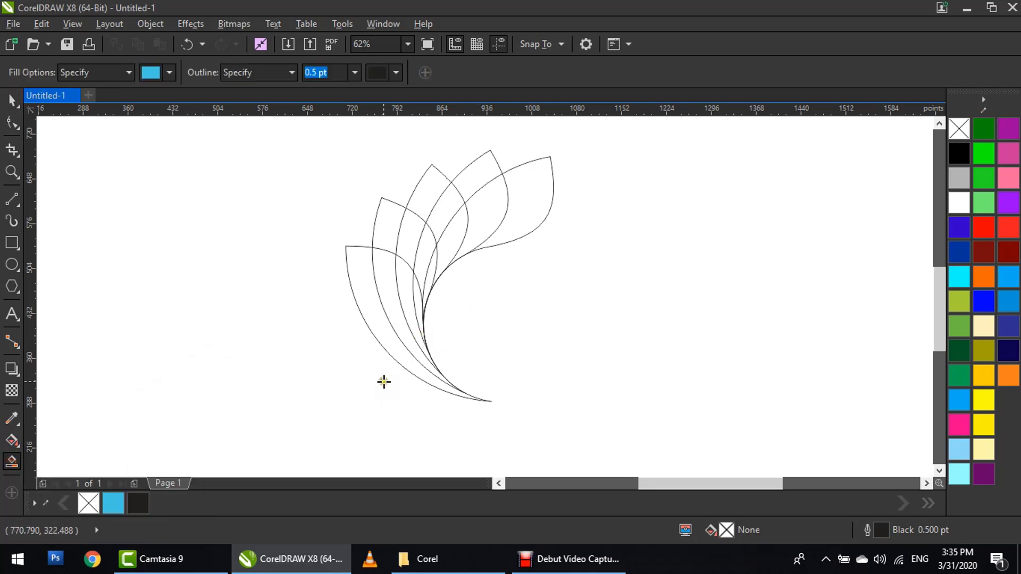
pyautogui.scroll(3, 389, 359)
pyautogui.click(396, 345)
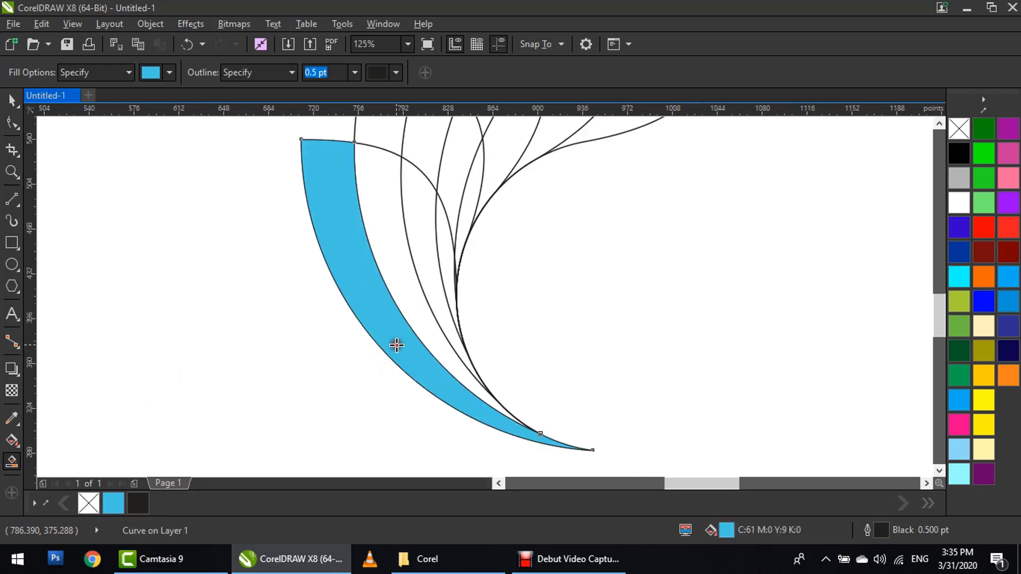
pyautogui.click(394, 265)
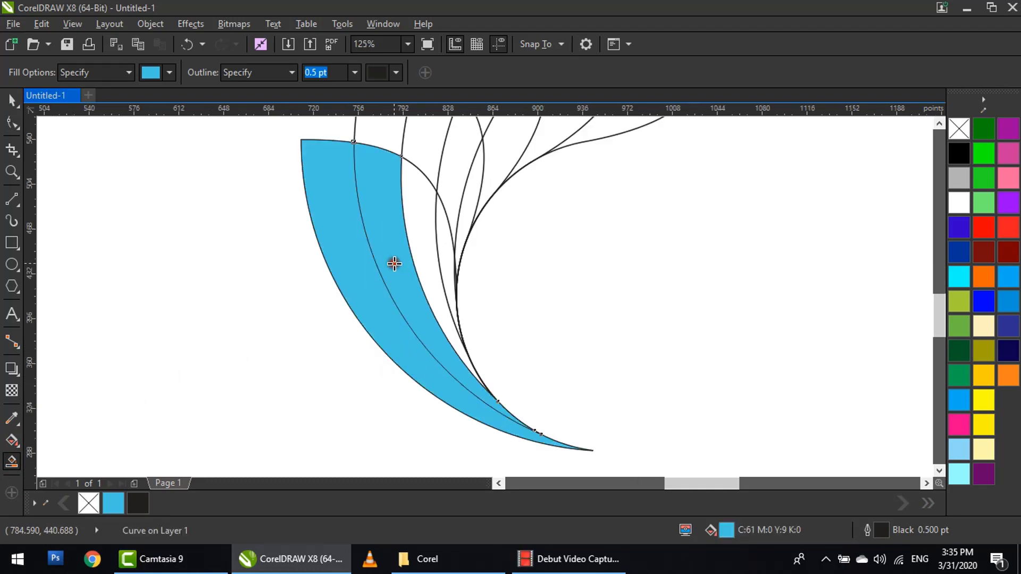
pyautogui.click(416, 229)
pyautogui.click(447, 245)
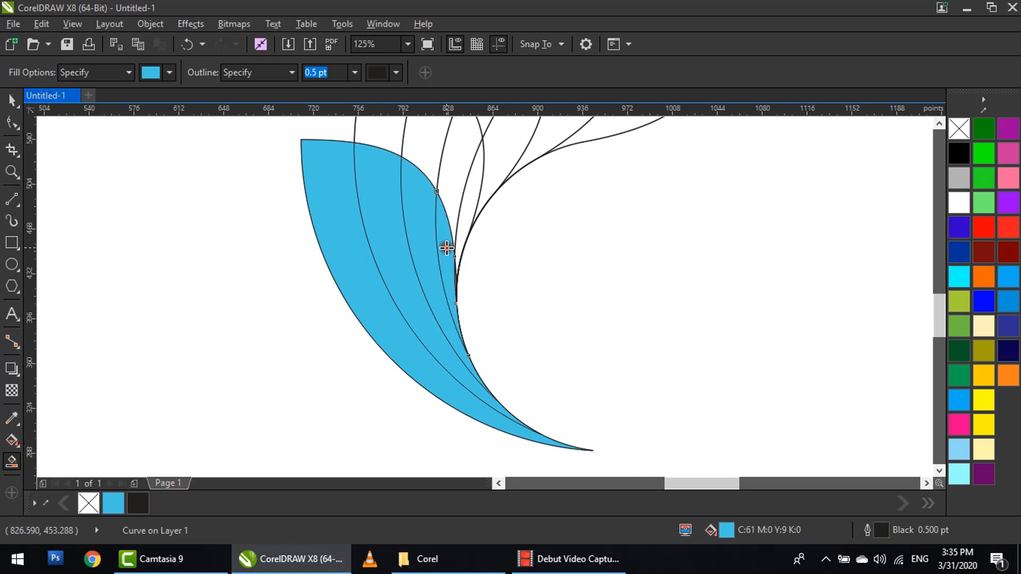
# - Smart-fill the remaining unfilled regions of the second-lowest leaf with blue, undoing the stray fill
pyautogui.click(462, 218)
pyautogui.click(450, 190)
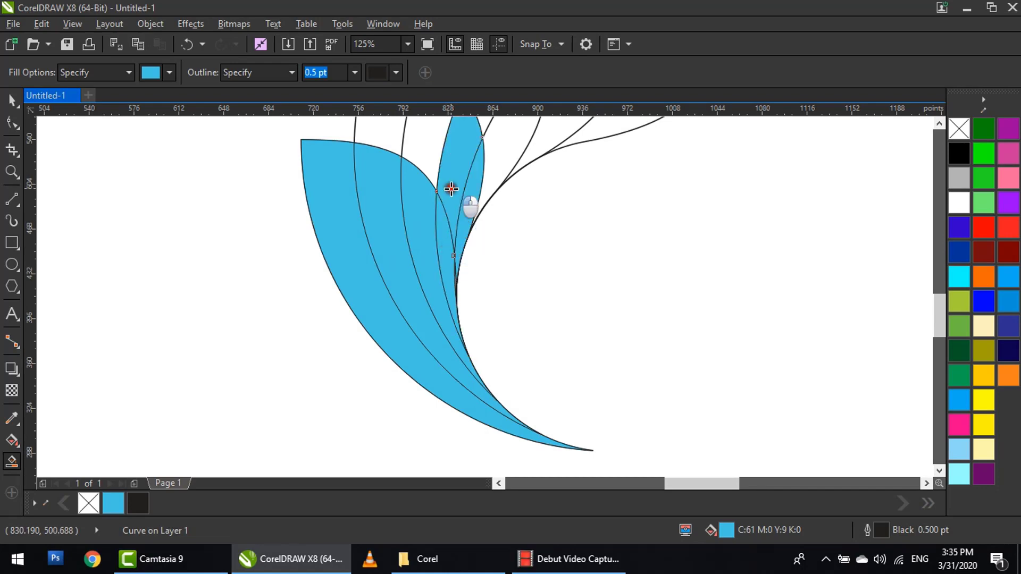
pyautogui.click(417, 143)
pyautogui.click(385, 133)
pyautogui.hotkey('ctrl', 'z')
pyautogui.moveTo(587, 180); pyautogui.dragTo(543, 358)
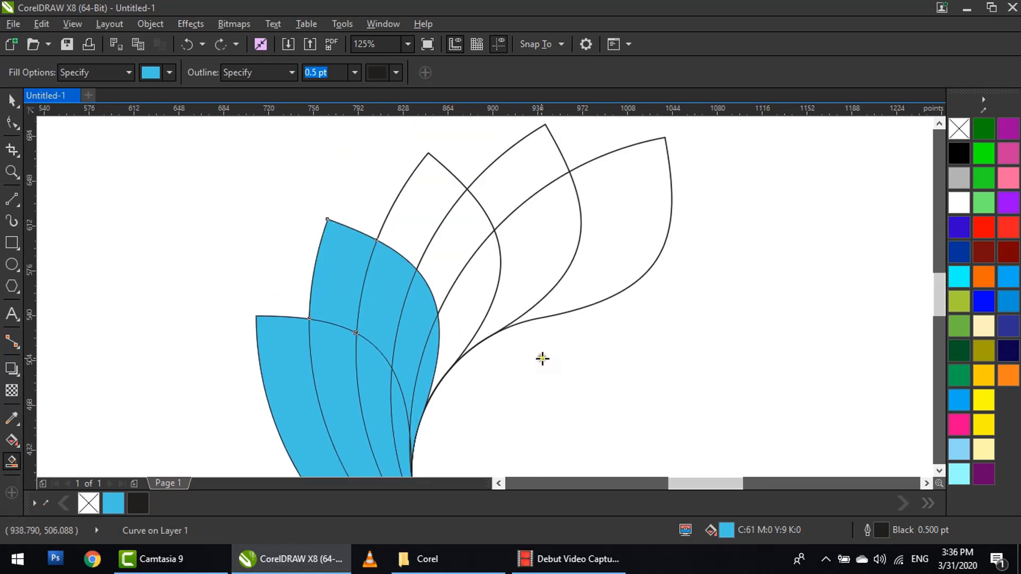
# - Smart-fill the remaining regions of the three upper leaves with blue, including the outermost region of the last leaf
pyautogui.click(466, 311)
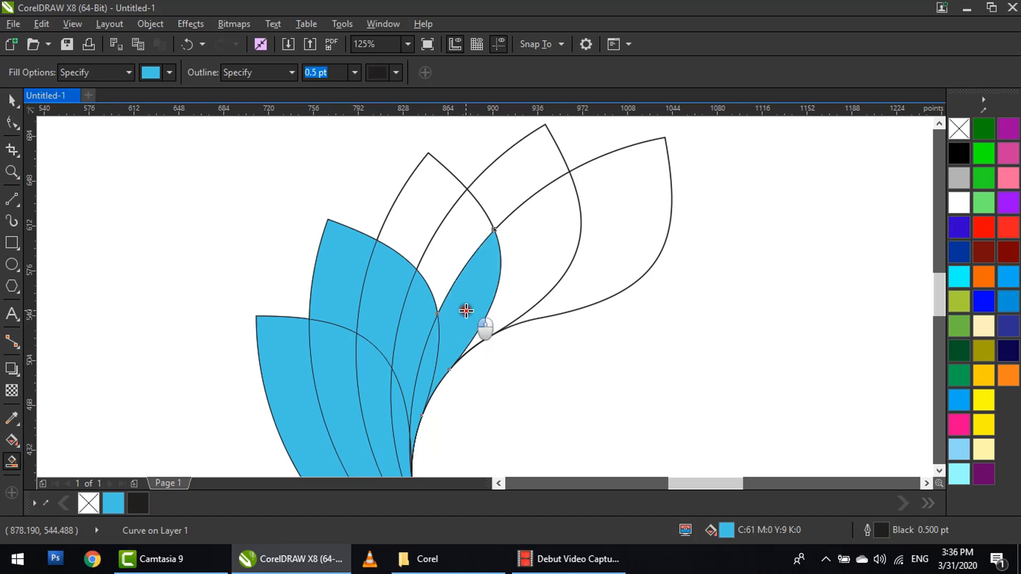
pyautogui.click(451, 254)
pyautogui.click(415, 217)
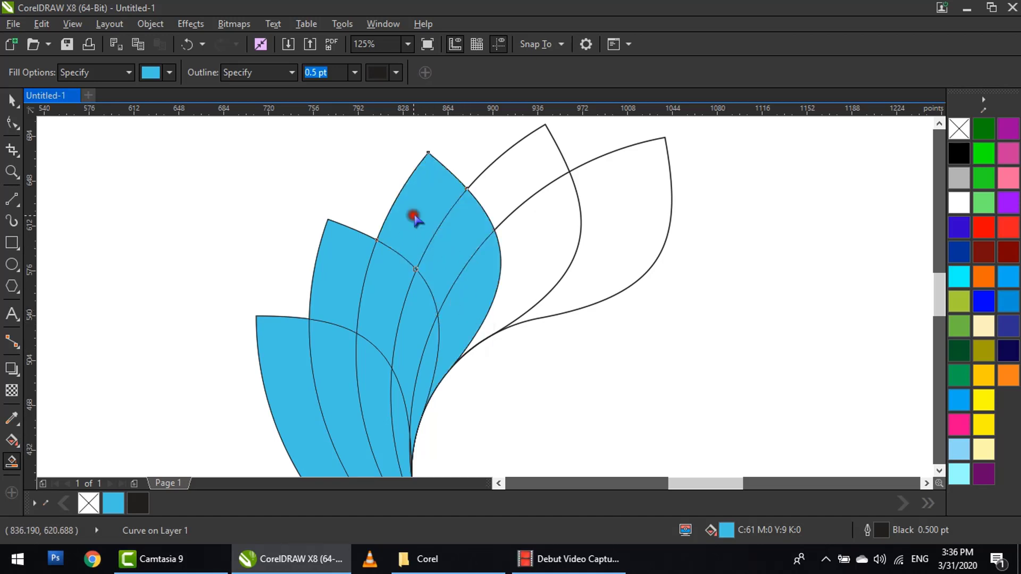
pyautogui.click(502, 177)
pyautogui.click(526, 238)
pyautogui.click(602, 237)
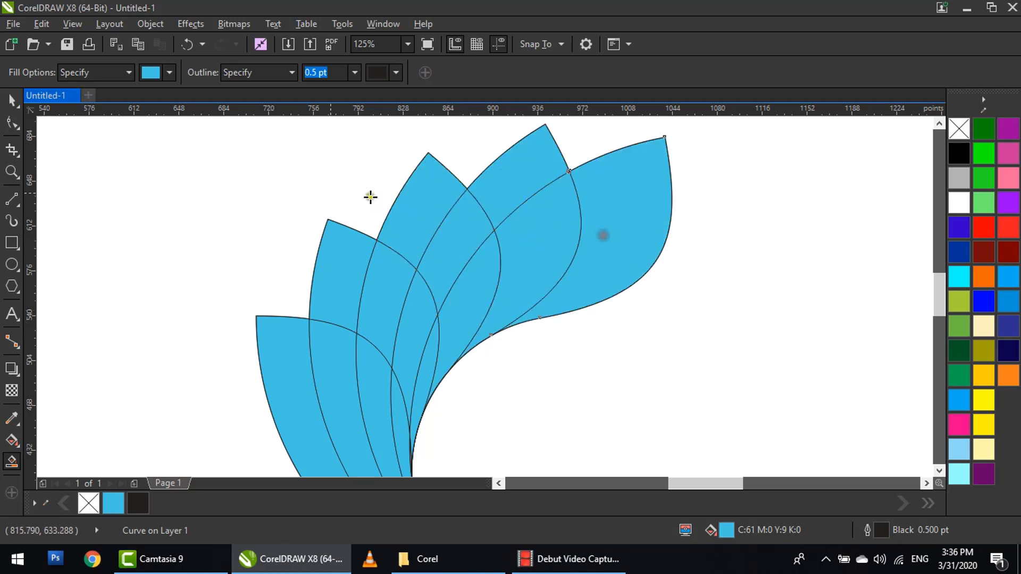
# - Move the outermost filled region of the fifth leaf away from the logo and delete it
pyautogui.click(11, 100)
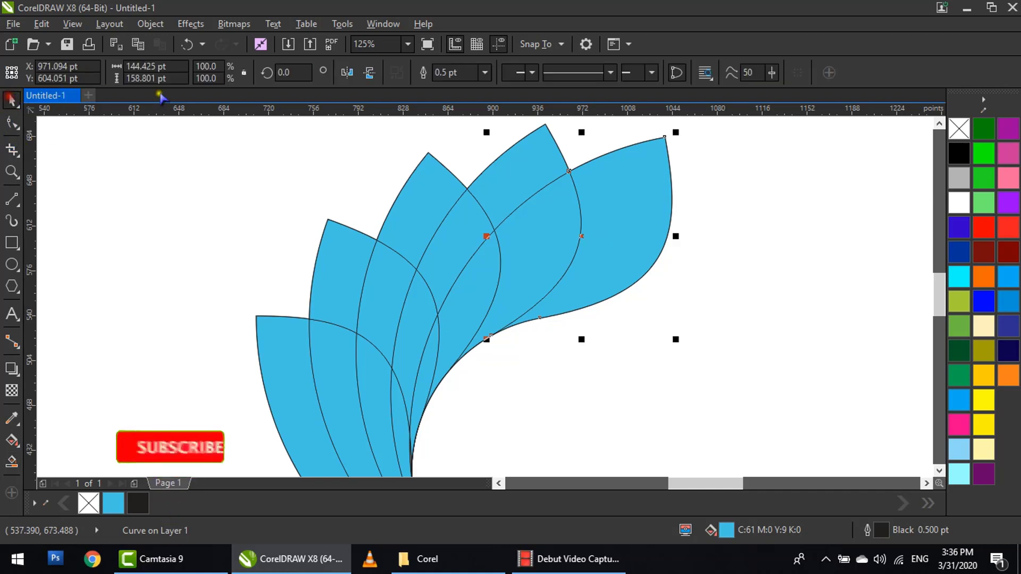
pyautogui.scroll(-5, 456, 200)
pyautogui.scroll(2, 481, 213)
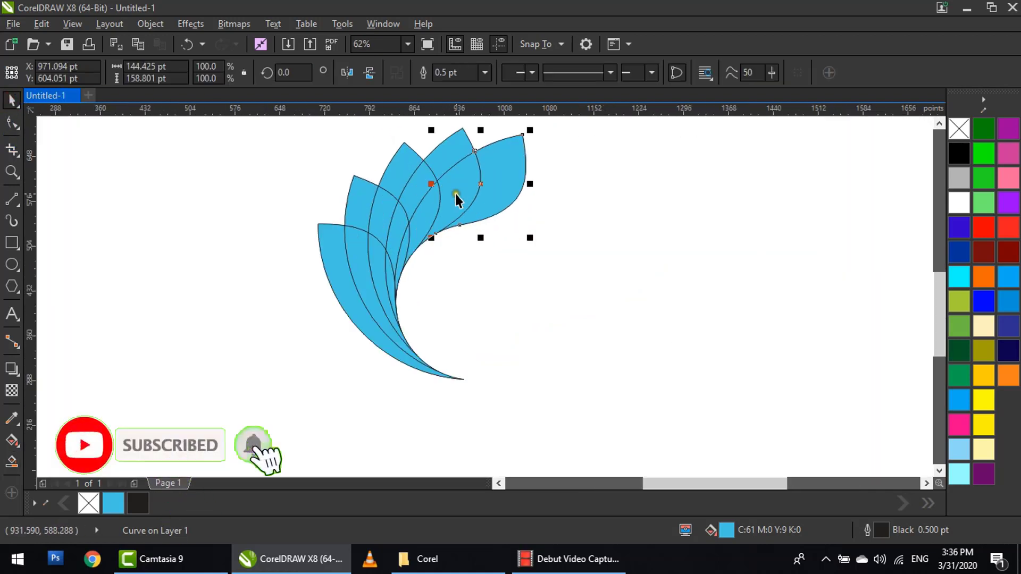
pyautogui.click(558, 238)
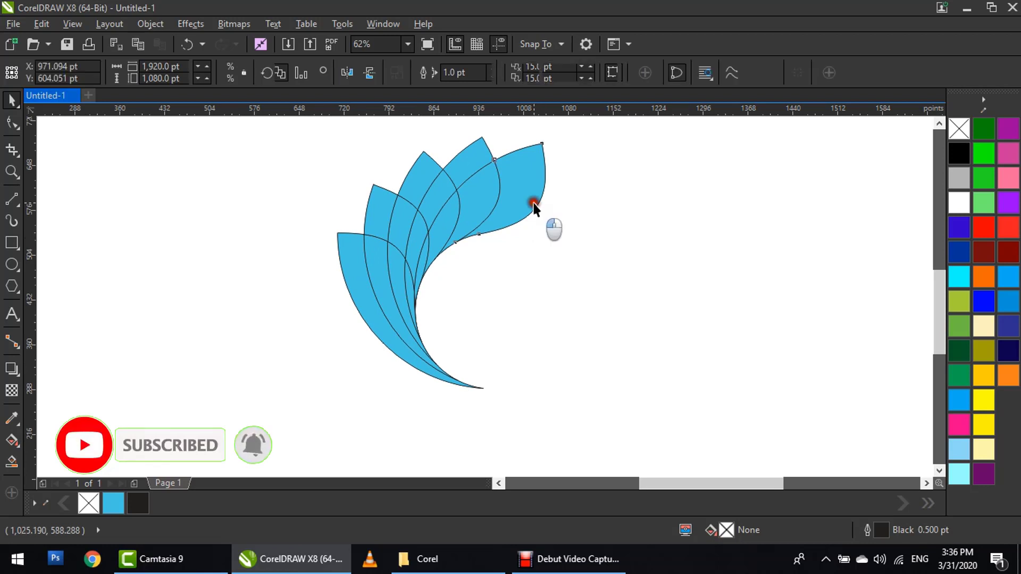
pyautogui.moveTo(547, 216); pyautogui.dragTo(655, 182)
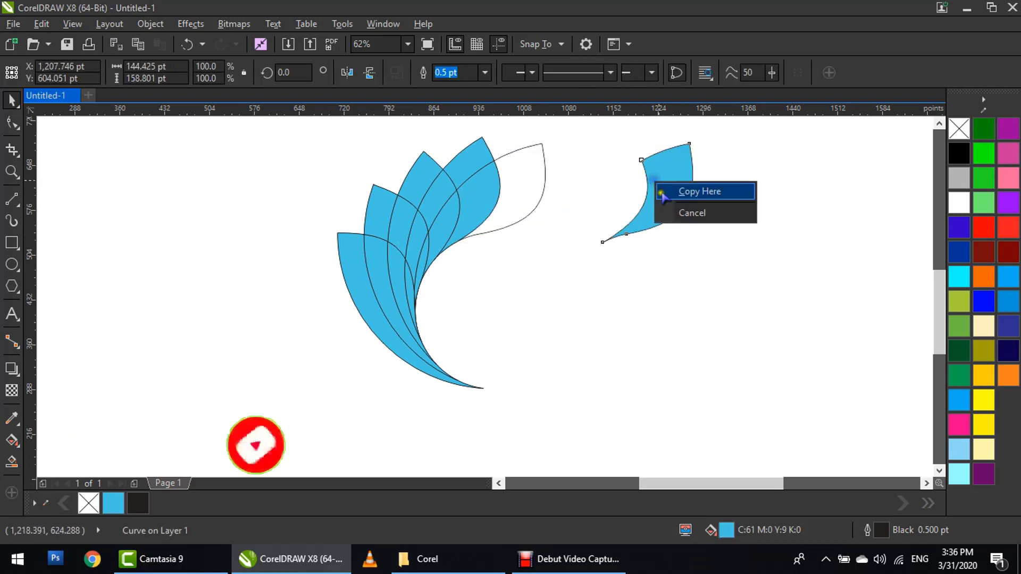
pyautogui.click(656, 166)
pyautogui.rightClick(657, 166)
pyautogui.click(696, 267)
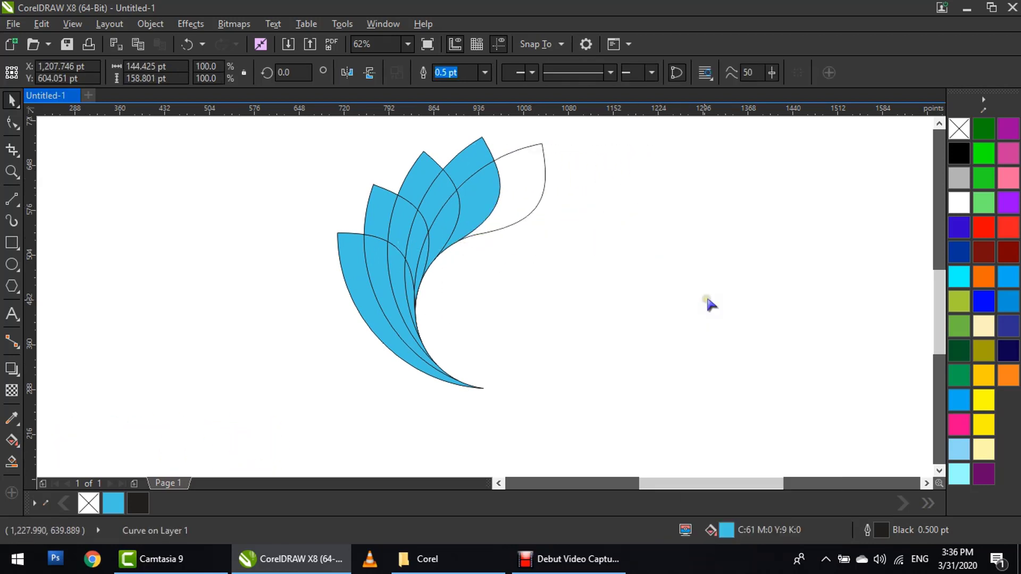
# - Move the group of five unfilled leaf outlines off the blue shape to an empty area on the page's left side
pyautogui.moveTo(528, 191); pyautogui.dragTo(740, 213)
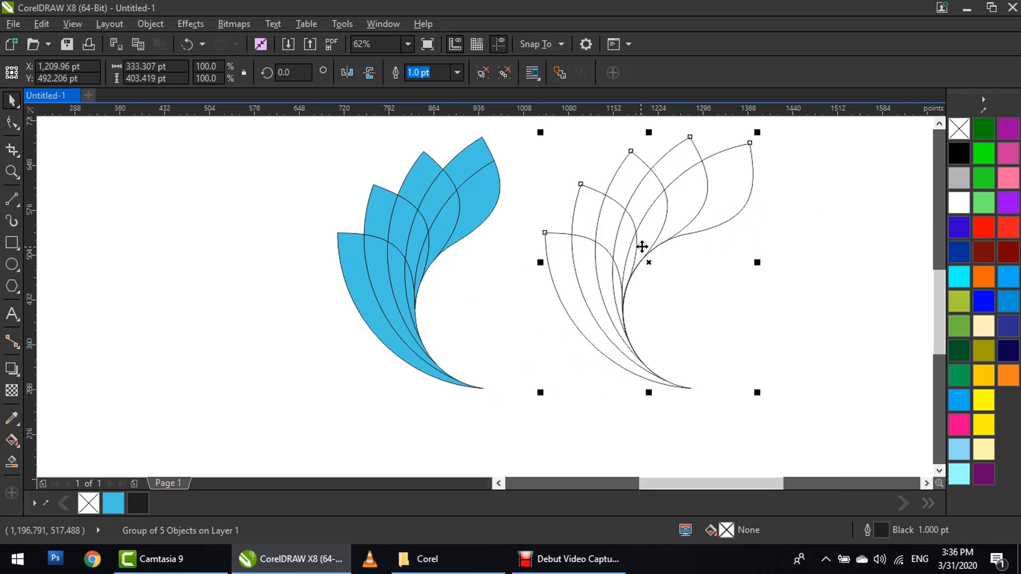
pyautogui.scroll(-1, 644, 253)
pyautogui.moveTo(645, 257); pyautogui.dragTo(347, 253)
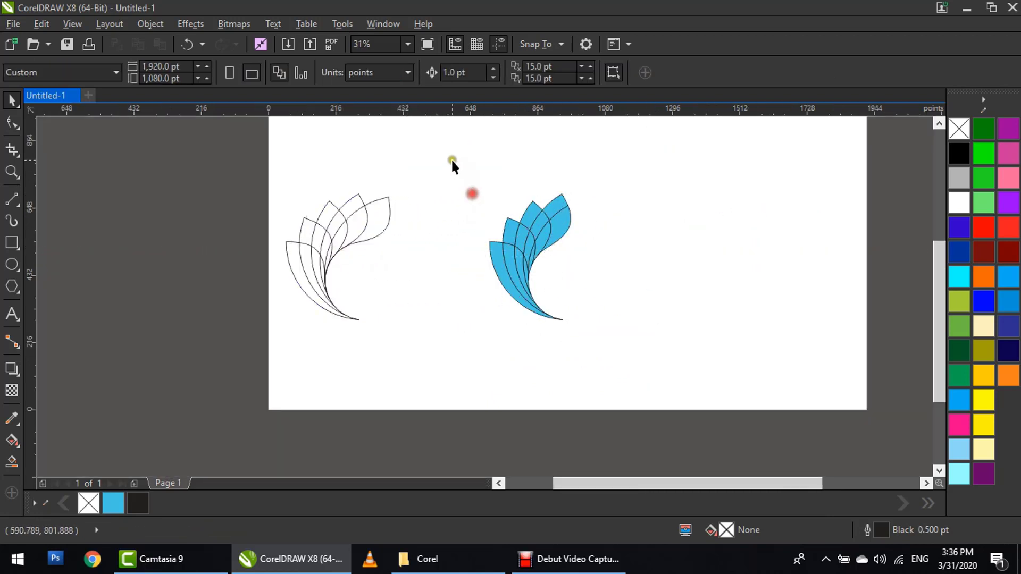
# - Select all the blue-filled logo regions and remove their outlines
pyautogui.moveTo(452, 159); pyautogui.dragTo(626, 349)
pyautogui.hotkey('shift', 'F2')
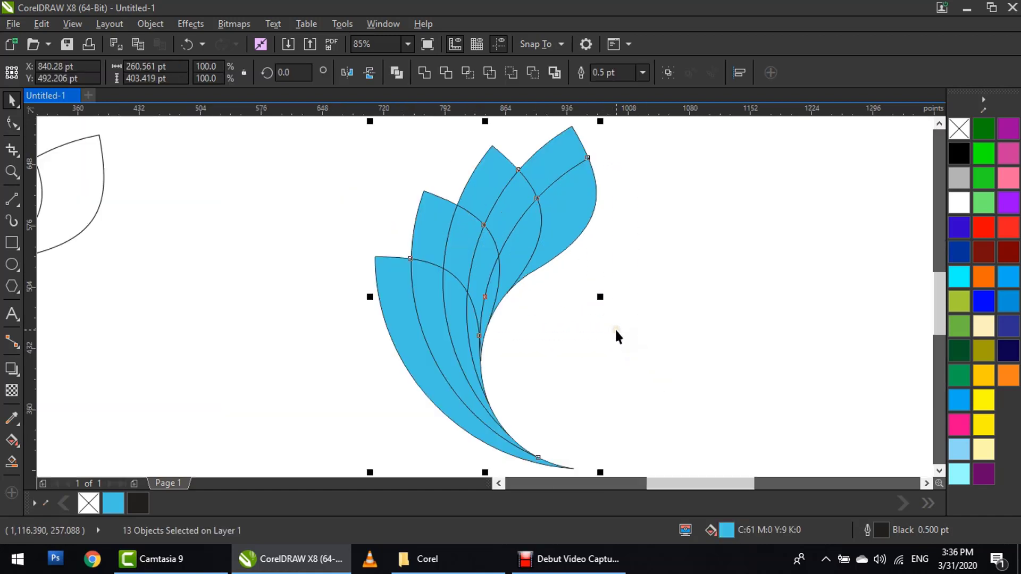
pyautogui.click(626, 227)
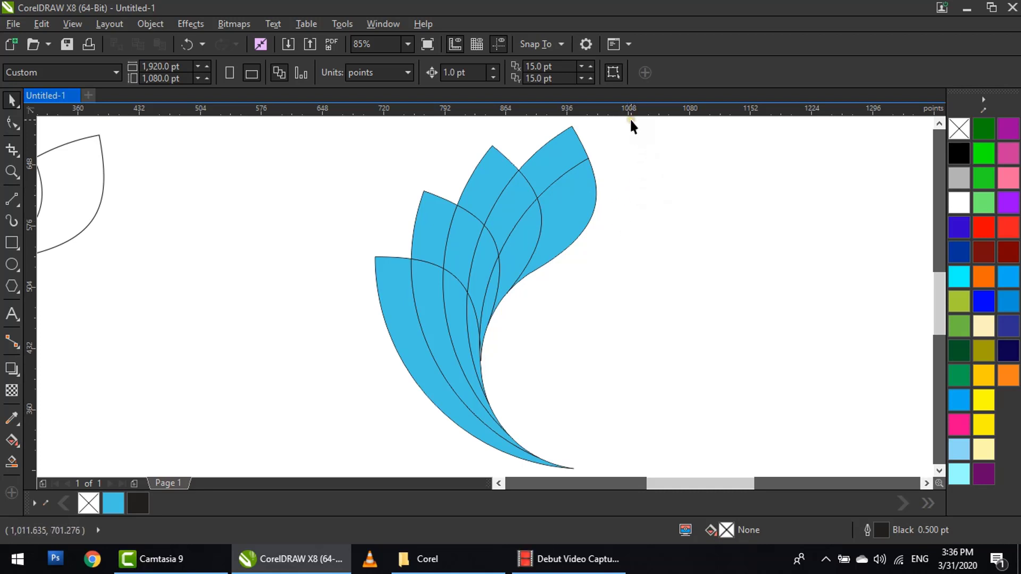
pyautogui.moveTo(629, 118); pyautogui.dragTo(318, 437)
pyautogui.moveTo(529, 324); pyautogui.dragTo(523, 355)
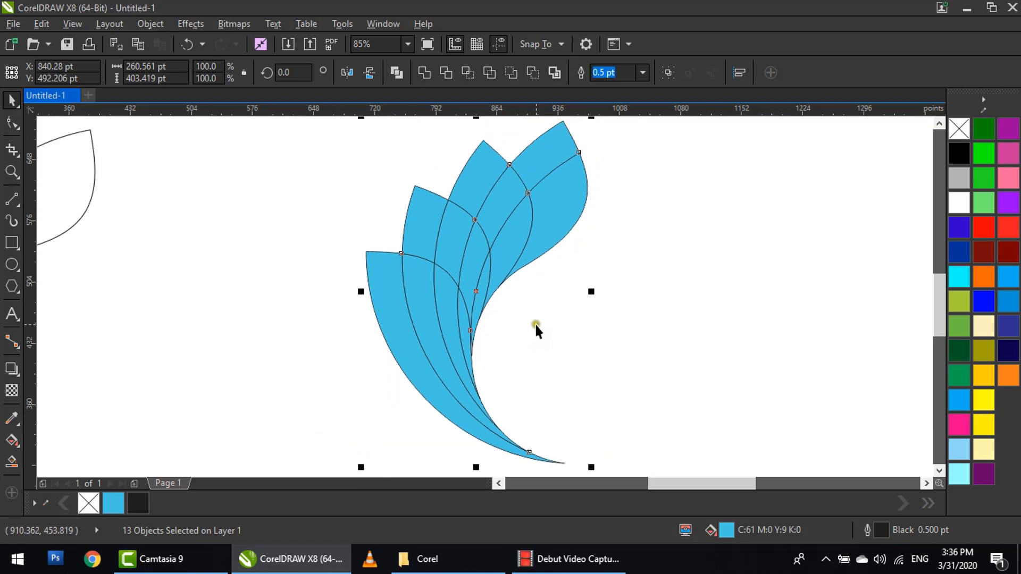
pyautogui.rightClick(959, 128)
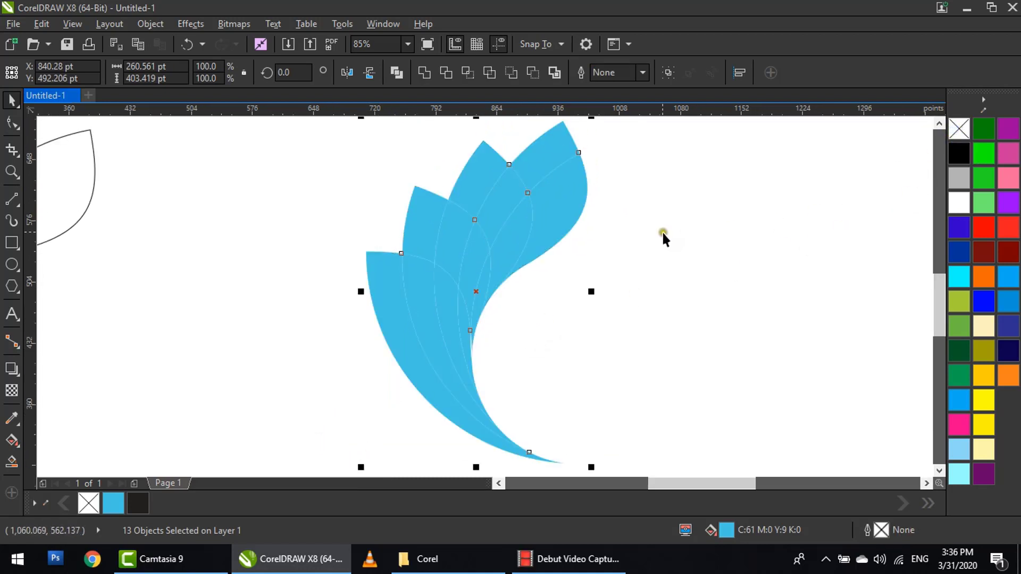
pyautogui.moveTo(630, 241); pyautogui.dragTo(626, 259)
pyautogui.click(649, 259)
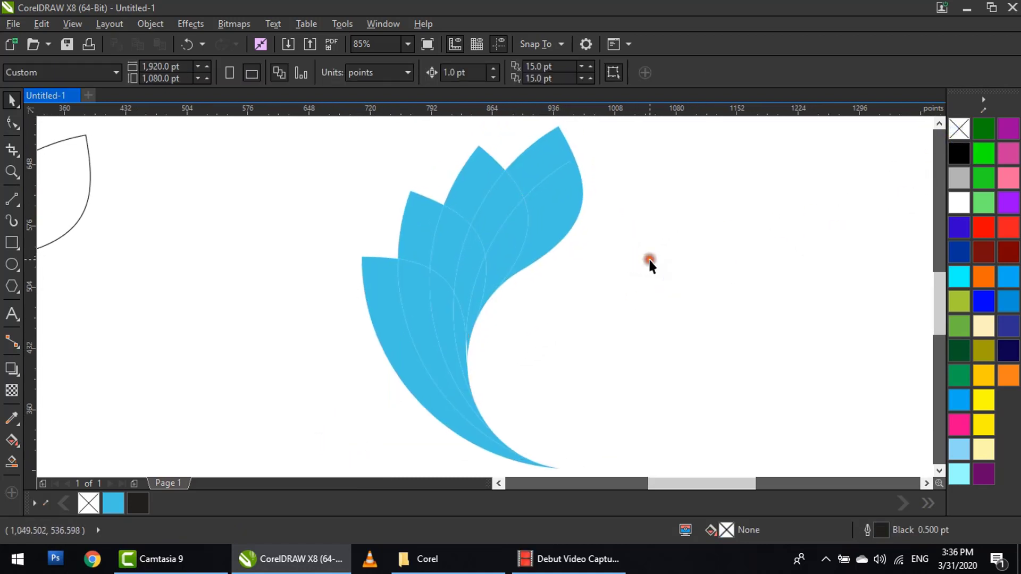
# - Import color shades.cdr from the Desktop and place it beside the logo at about 239 × 158 pt
pyautogui.rightClick(663, 212)
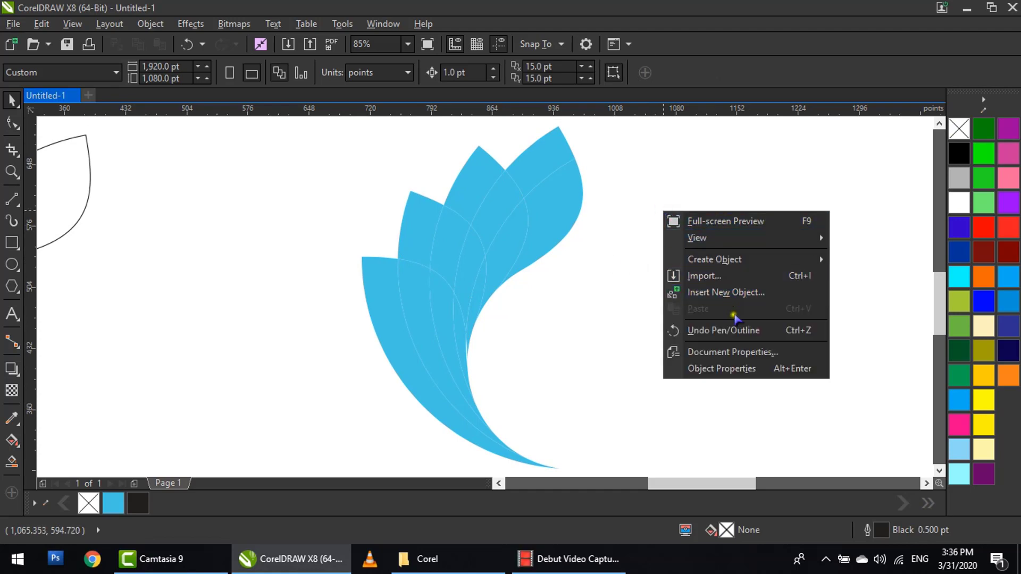
pyautogui.click(725, 275)
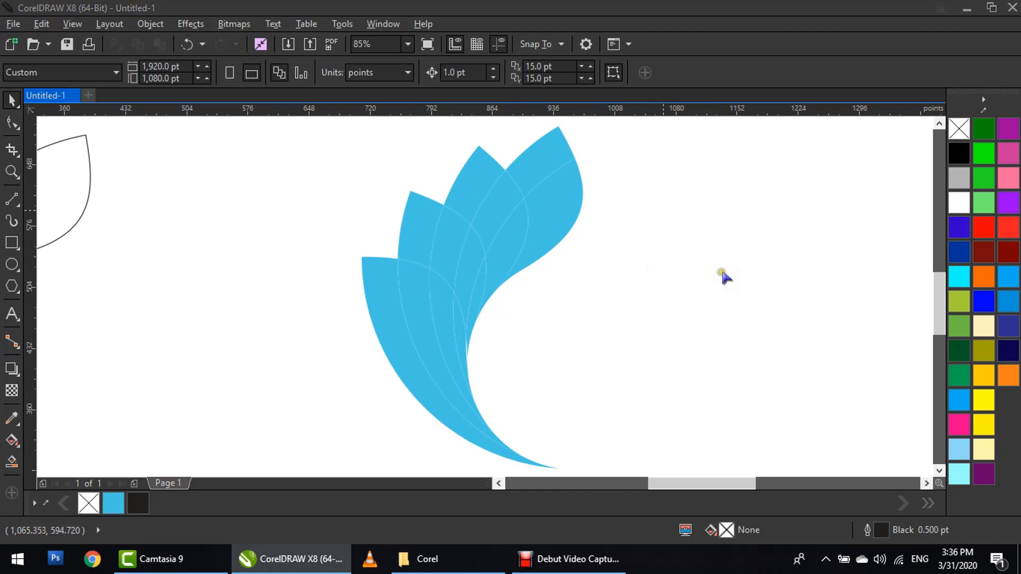
pyautogui.moveTo(490, 176); pyautogui.dragTo(489, 191)
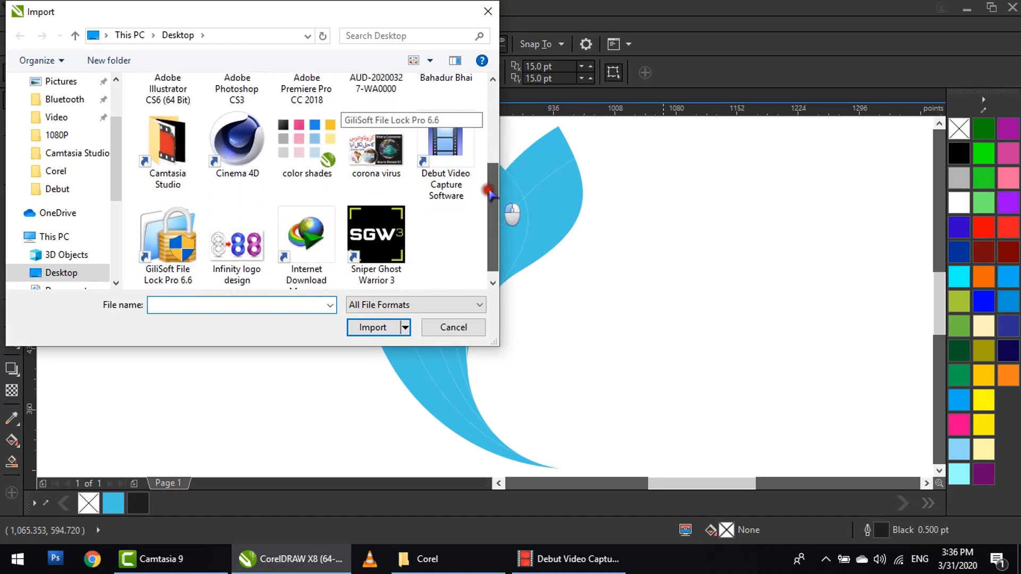
pyautogui.doubleClick(306, 143)
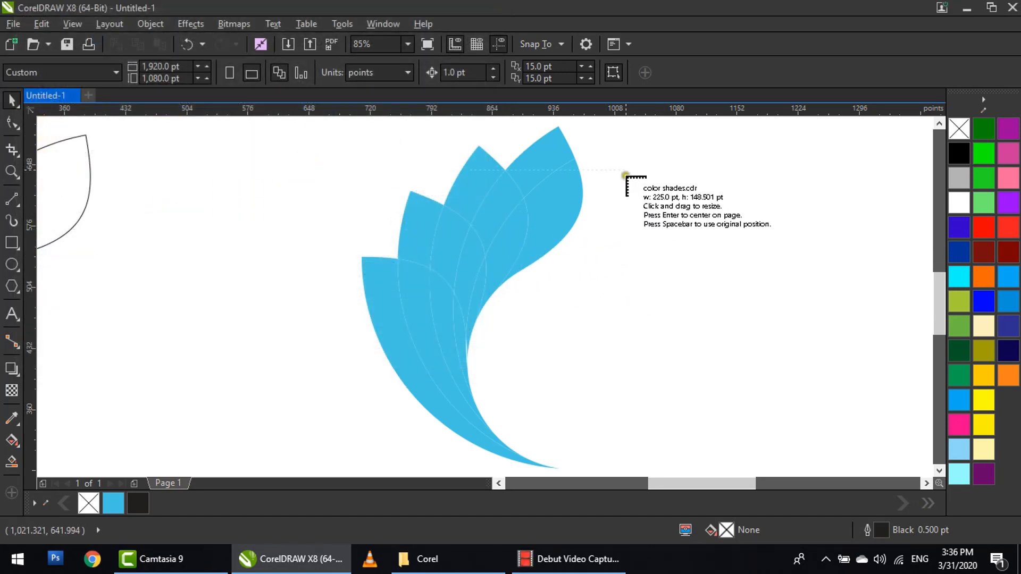
pyautogui.moveTo(626, 175); pyautogui.dragTo(837, 388)
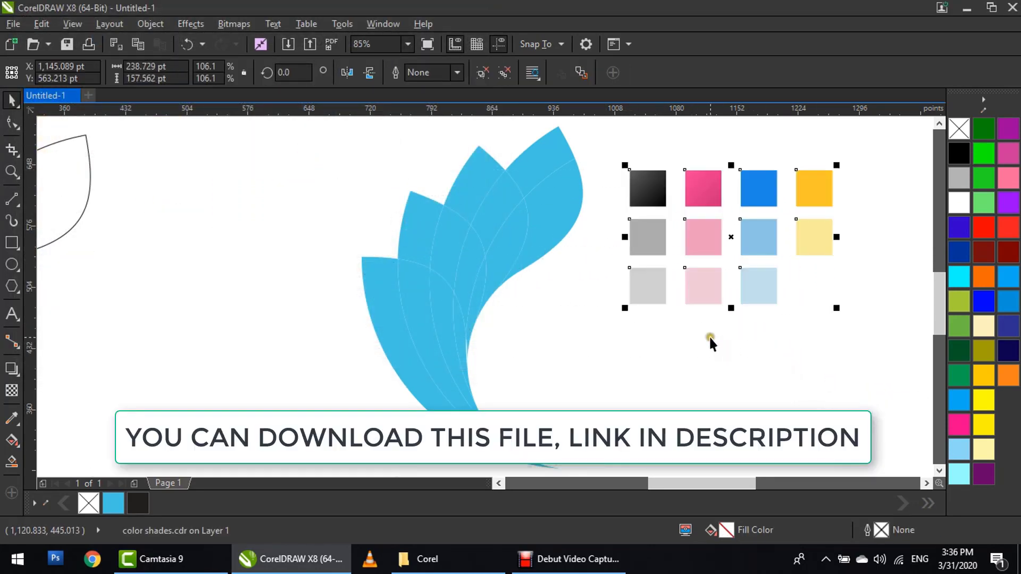
pyautogui.click(659, 336)
pyautogui.moveTo(658, 334); pyautogui.dragTo(519, 314)
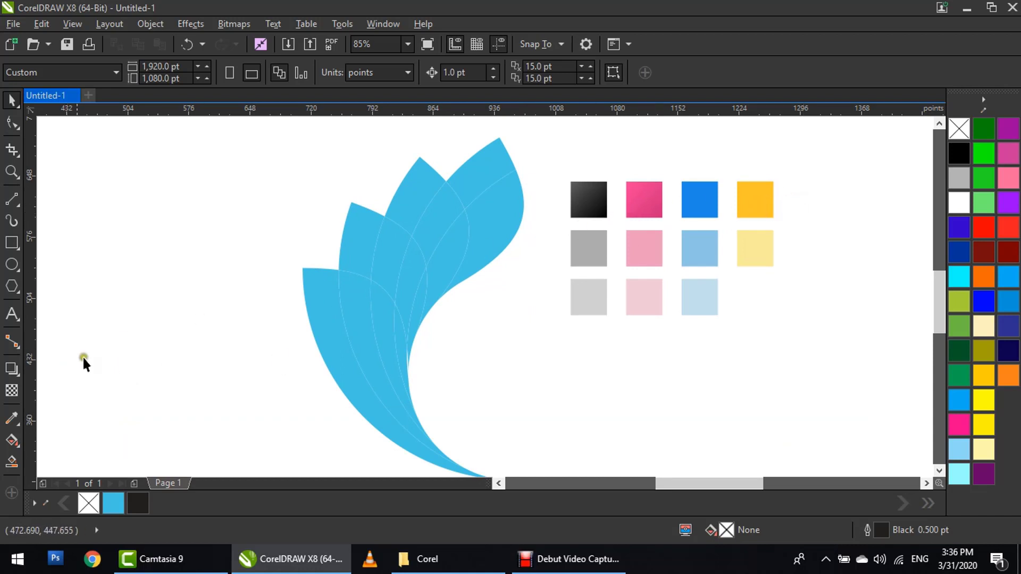
# - With the Interactive Fill tool, copy the dark yellow swatch's fill to the tip region of the uppermost leaf
pyautogui.click(5, 385)
pyautogui.click(15, 396)
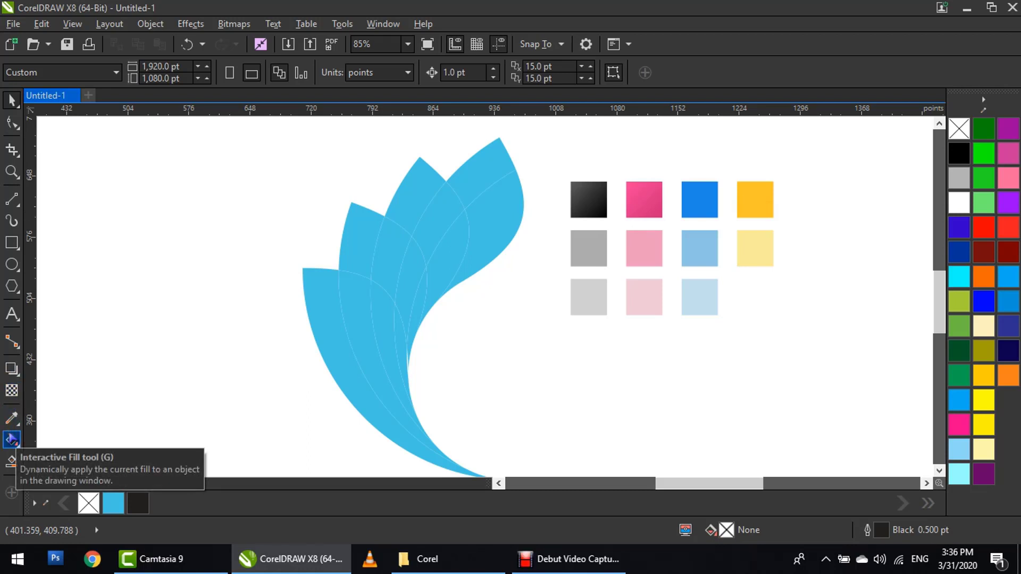
pyautogui.click(11, 439)
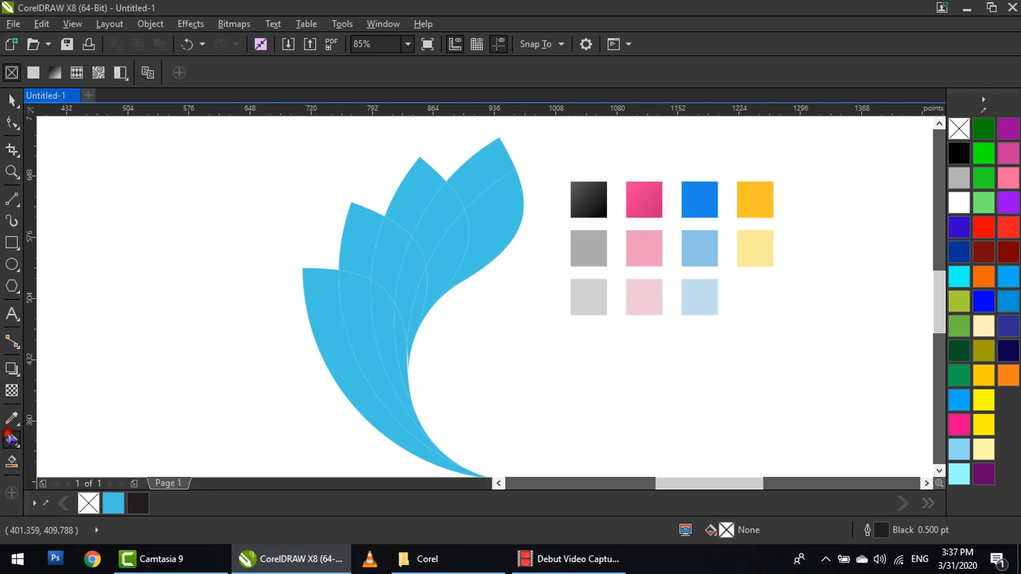
pyautogui.click(492, 163)
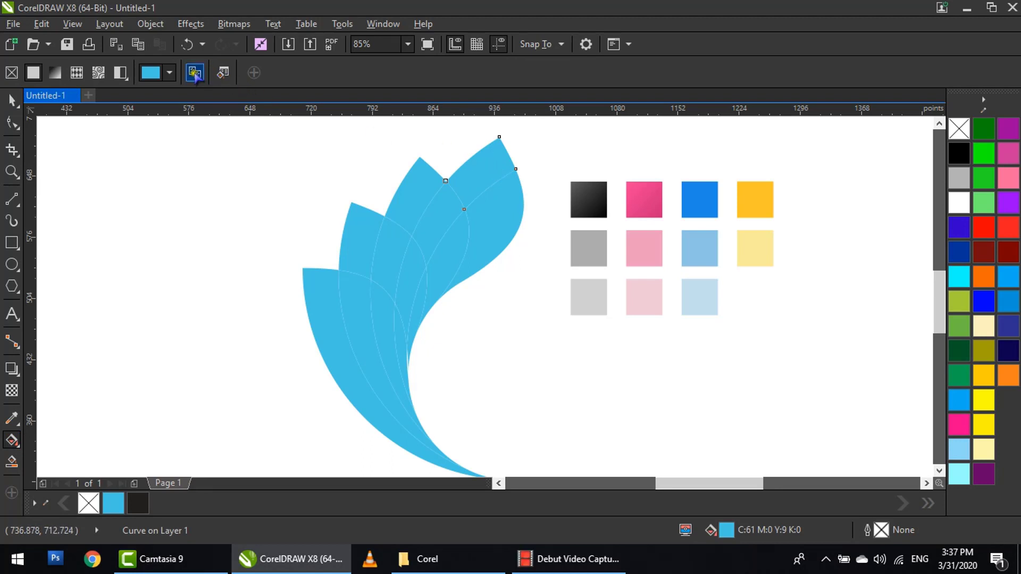
pyautogui.click(763, 202)
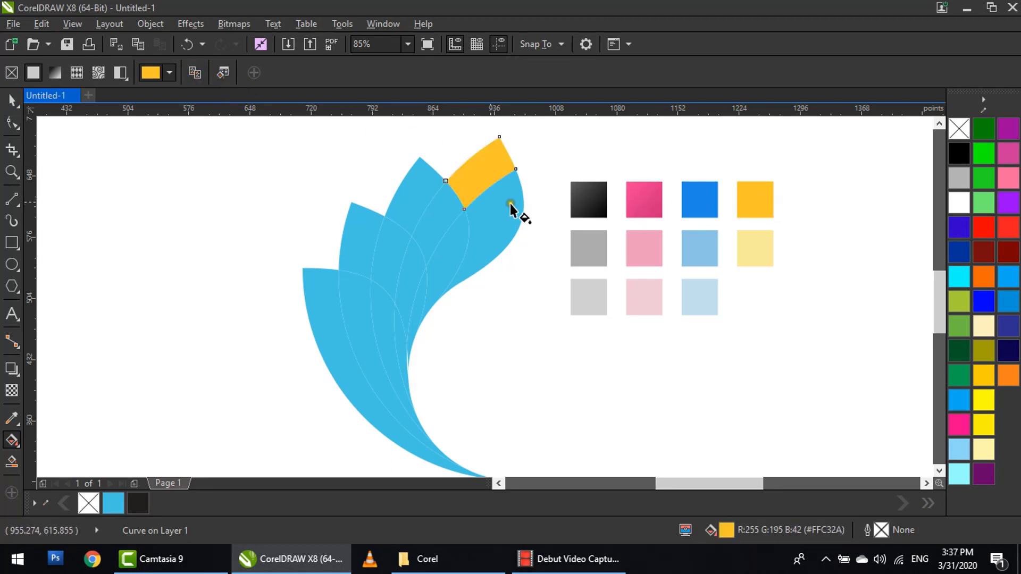
# - Copy the dark blue swatch's fill to the third leaf's tip and the dark pink gradient to the second leaf's tip
pyautogui.click(410, 186)
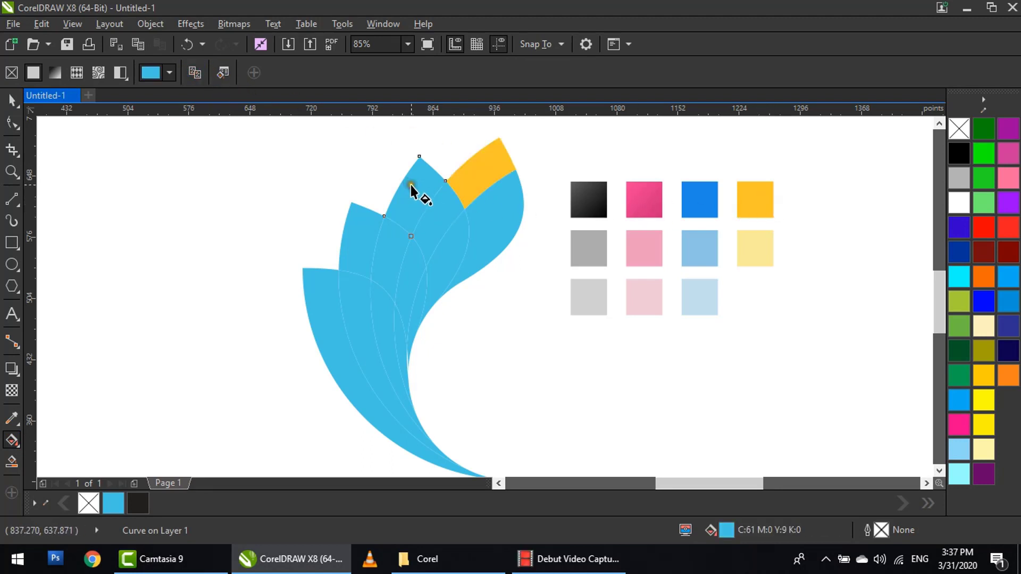
pyautogui.click(196, 73)
pyautogui.click(689, 198)
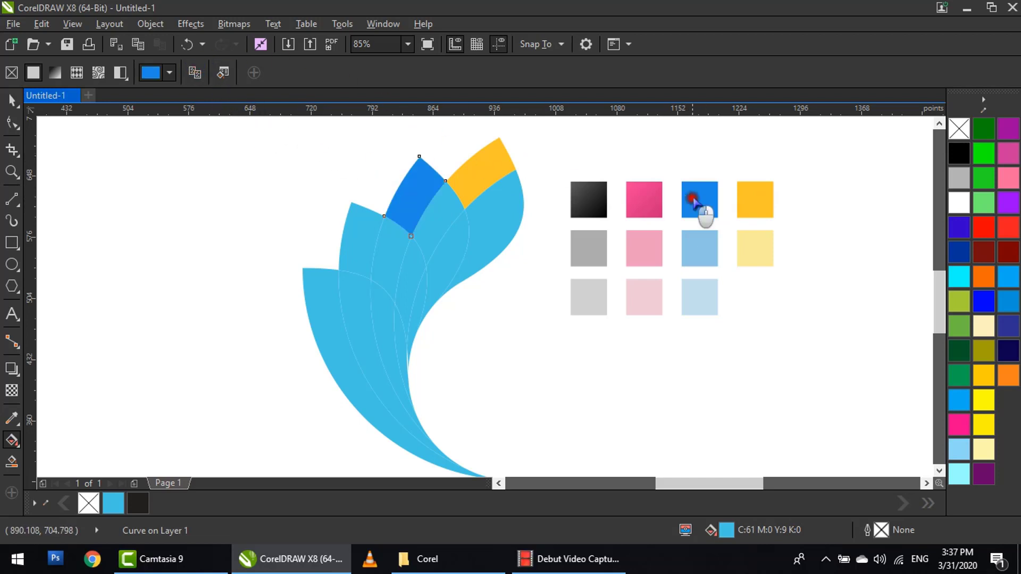
pyautogui.click(360, 226)
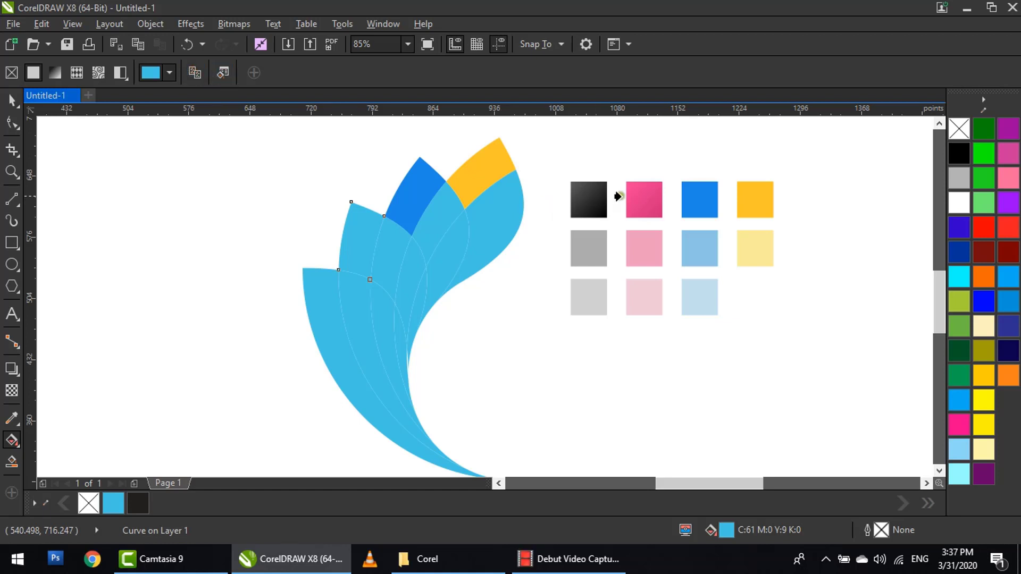
pyautogui.click(641, 196)
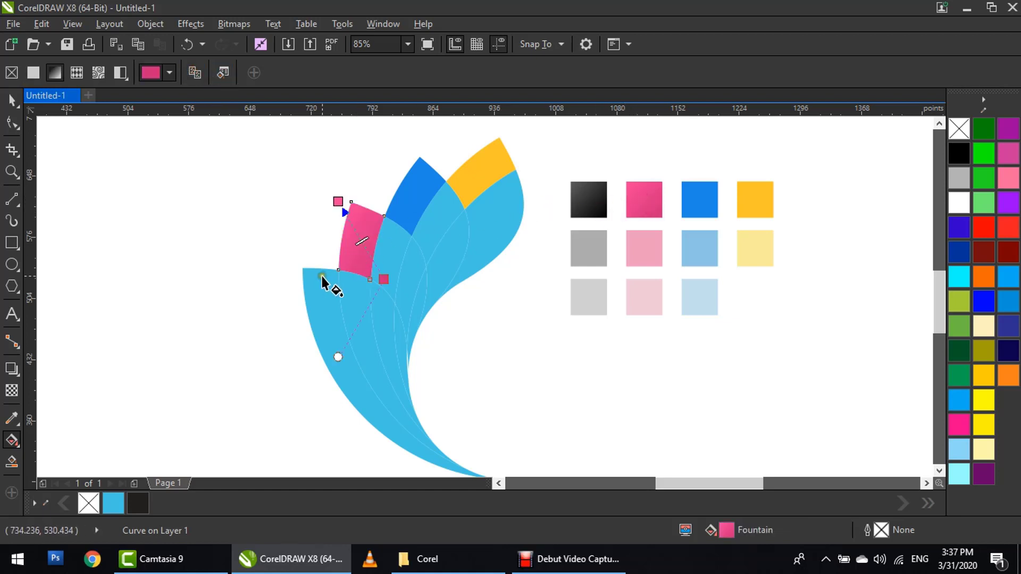
# - Copy the black gradient swatch's fill to the outer crescent of the lowest leaf
pyautogui.click(322, 275)
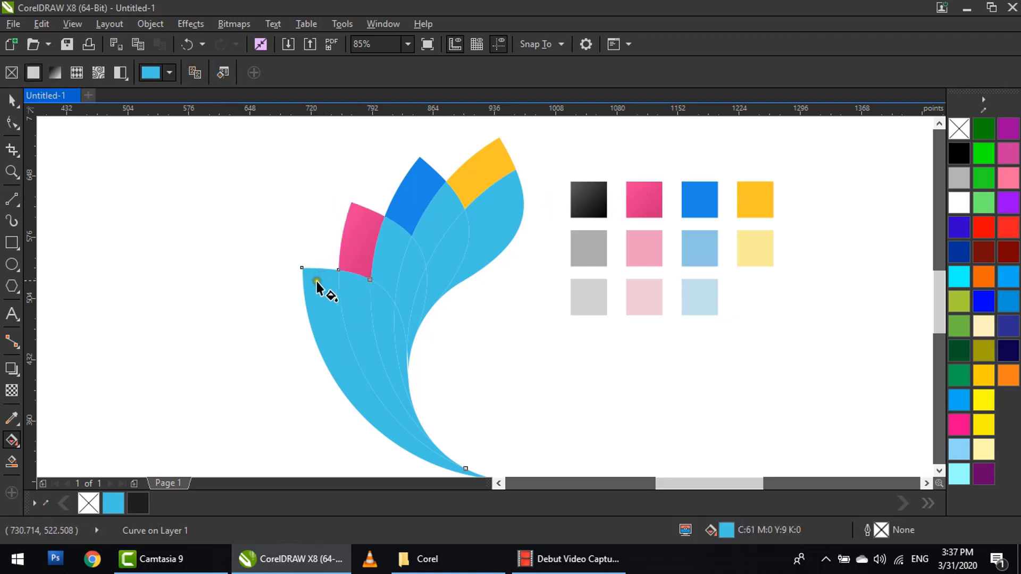
pyautogui.click(195, 73)
pyautogui.click(585, 200)
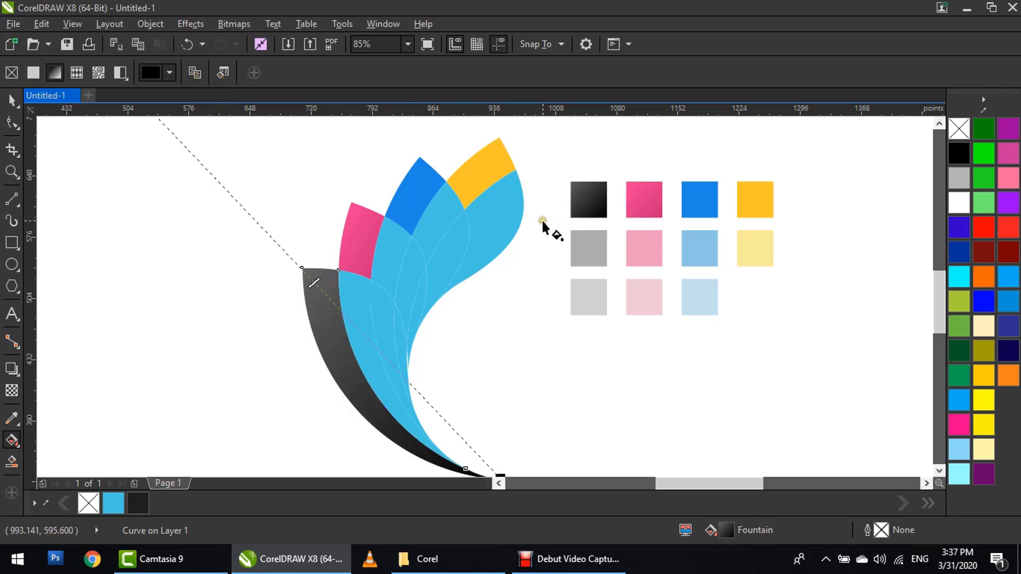
# - Shorten the black gradient on the lowest leaf's outer crescent by moving its light end closer, to about (608, 642) pt
pyautogui.click(489, 317)
pyautogui.moveTo(489, 317); pyautogui.dragTo(424, 306)
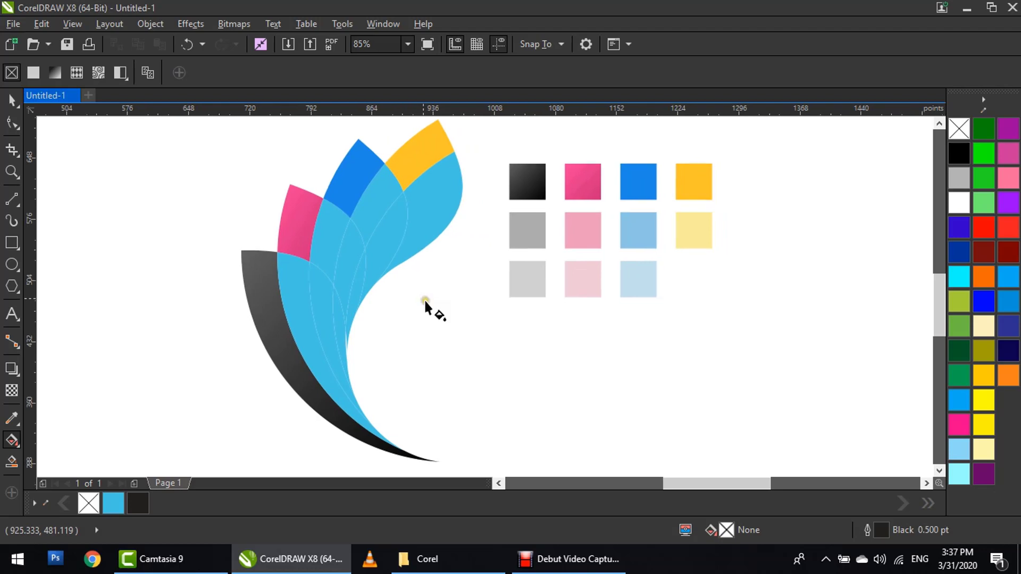
pyautogui.click(277, 310)
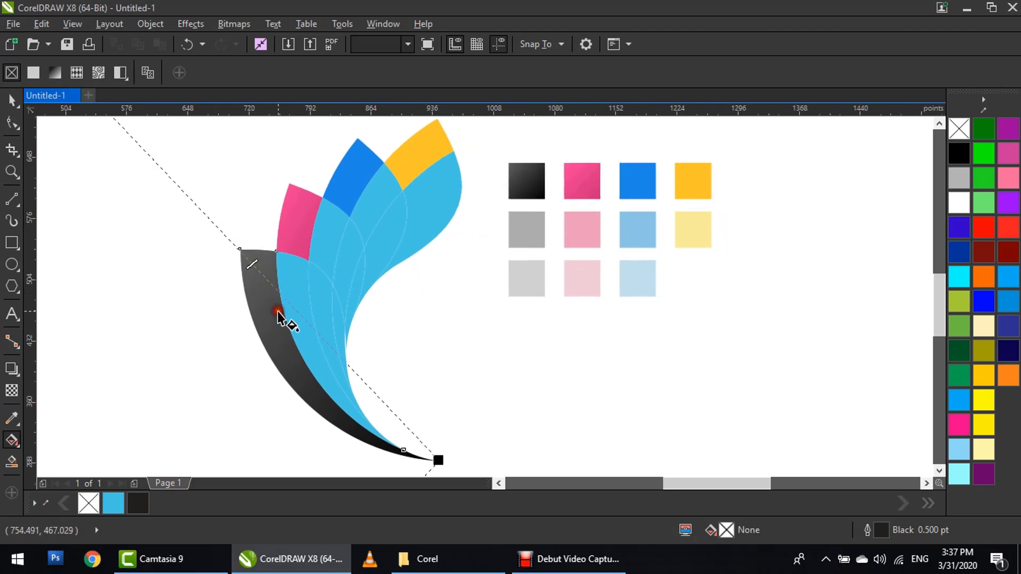
pyautogui.scroll(-3, 273, 299)
pyautogui.moveTo(187, 194); pyautogui.dragTo(224, 241)
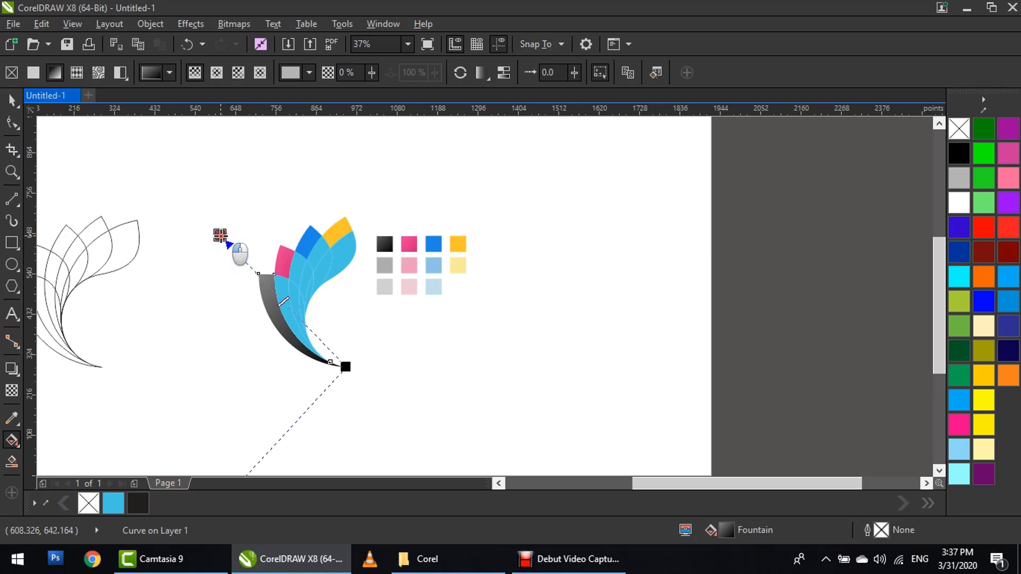
pyautogui.click(369, 319)
# - Copy the light yellow swatch's fill to the cyan region directly below the uppermost leaf's dark yellow tip
pyautogui.scroll(3, 304, 291)
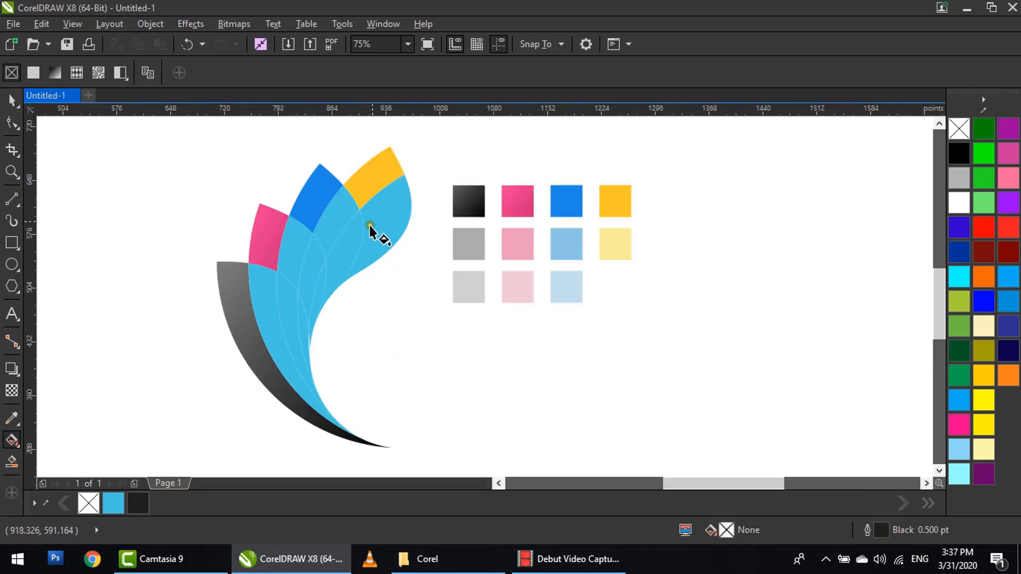
pyautogui.click(382, 210)
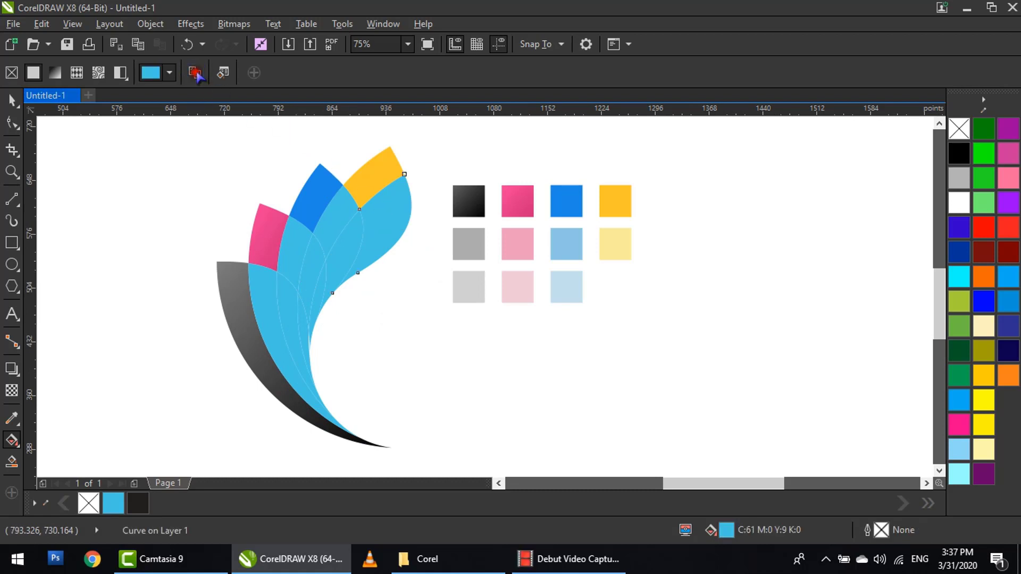
pyautogui.click(610, 245)
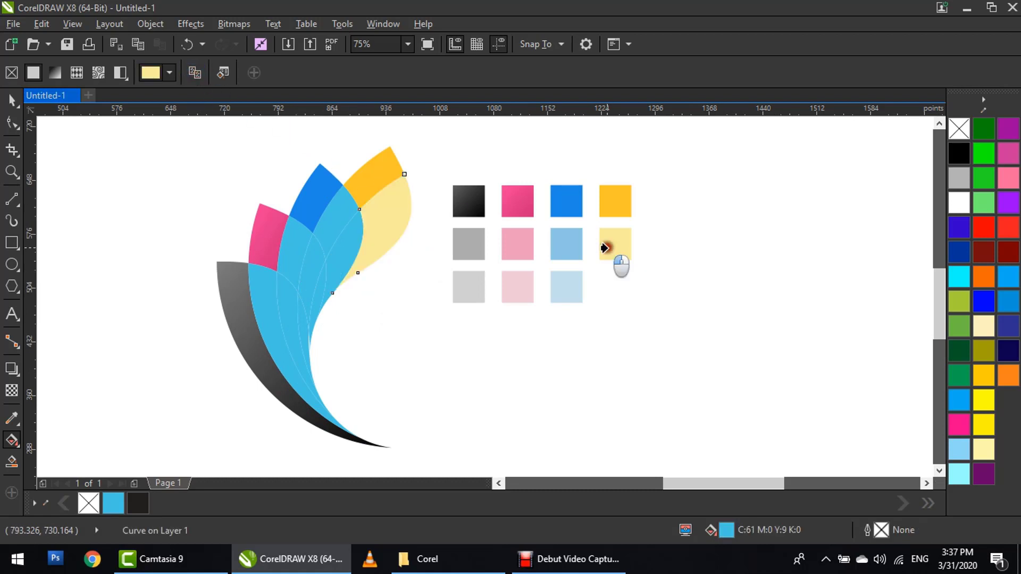
# - Copy the medium blue swatch's fill to the region below the third leaf's tip and the palest blue to the region beside it
pyautogui.click(337, 214)
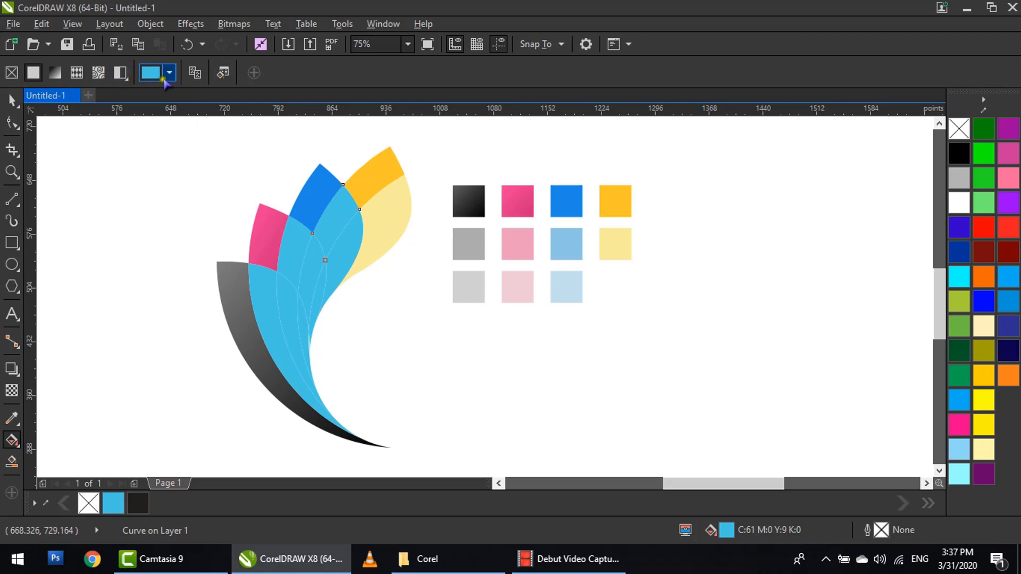
pyautogui.click(552, 244)
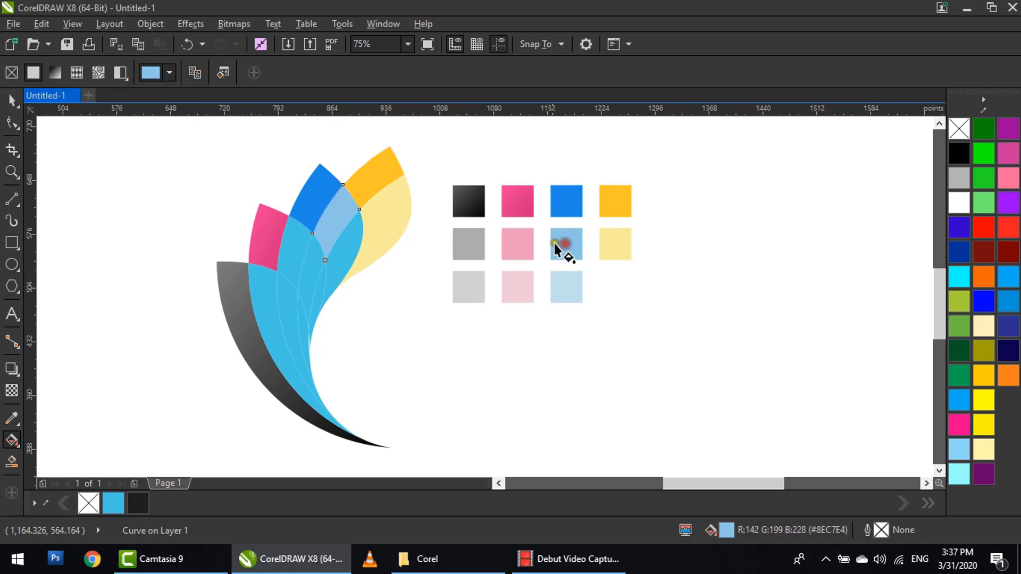
pyautogui.click(350, 242)
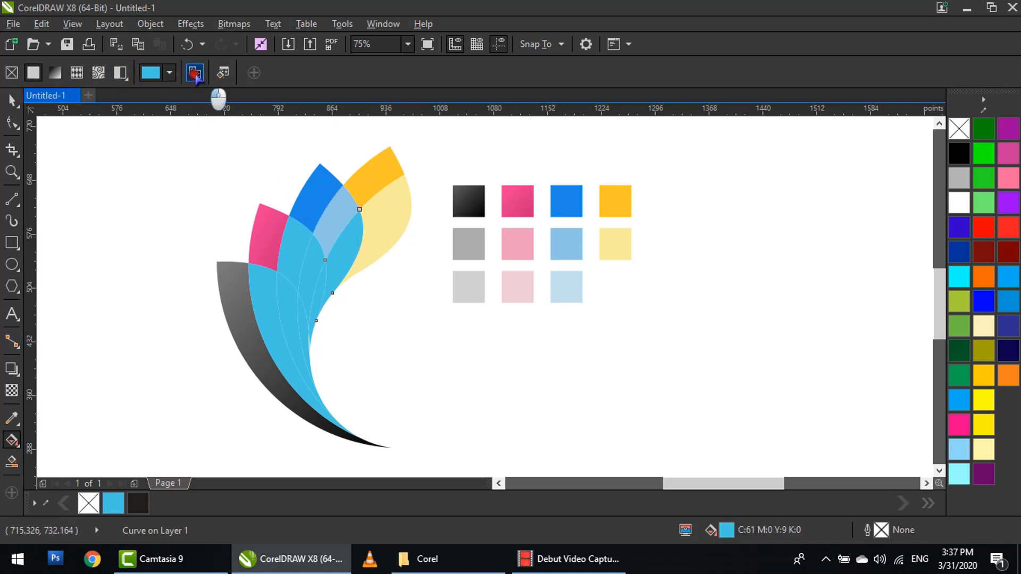
pyautogui.click(569, 287)
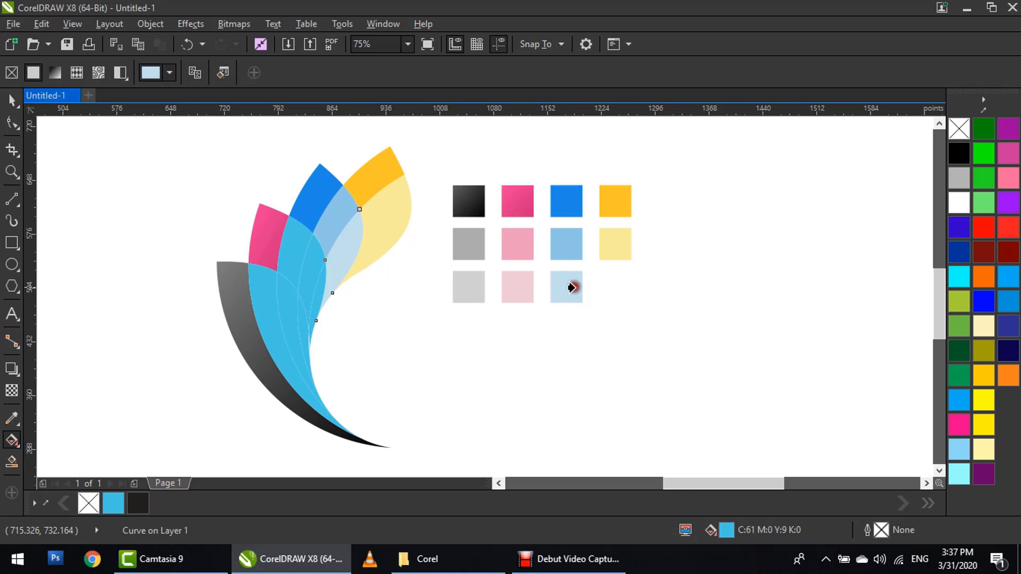
# - Copy the medium pink swatch's fill to the region below the second leaf's tip and the palest pink to the region beside it
pyautogui.click(293, 252)
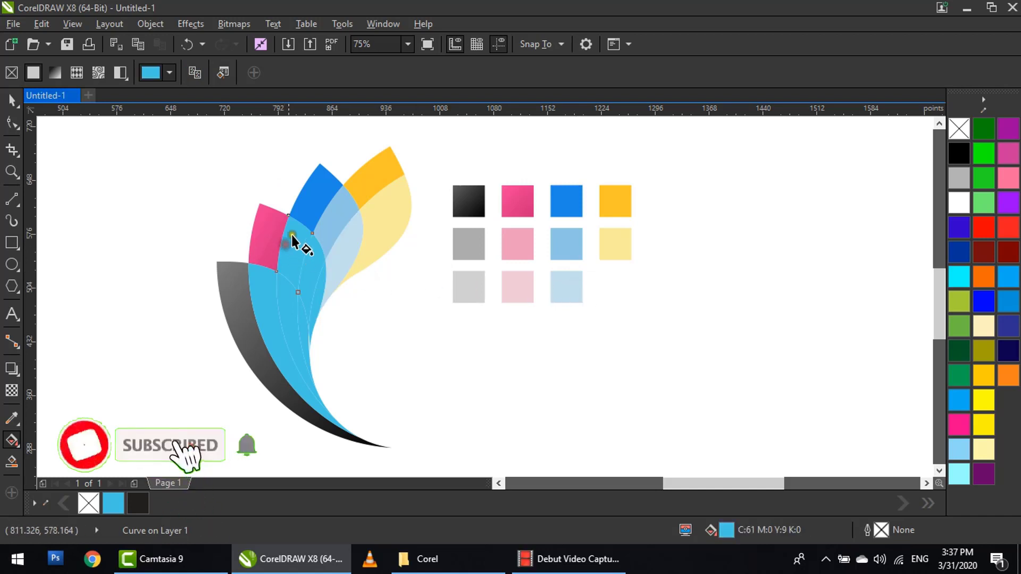
pyautogui.click(520, 242)
pyautogui.click(317, 263)
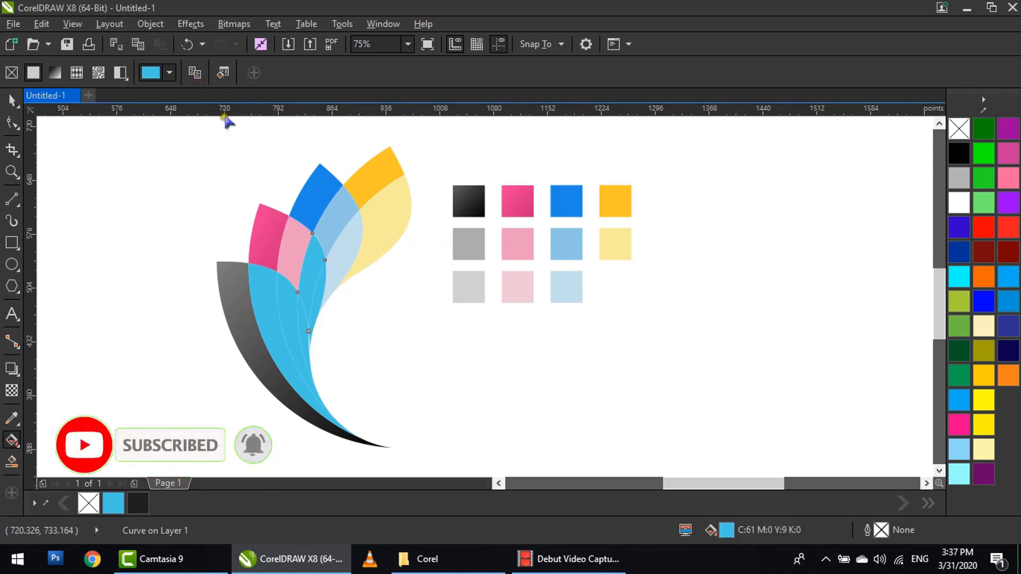
pyautogui.click(516, 283)
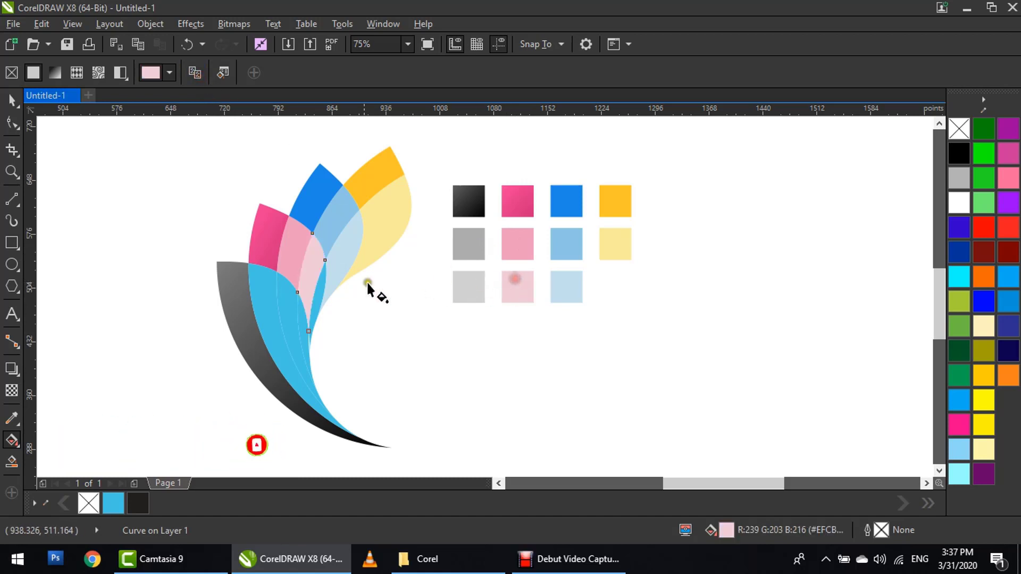
# - Fill the narrow cyan sliver between the palest pink and palest blue regions with white
pyautogui.click(317, 298)
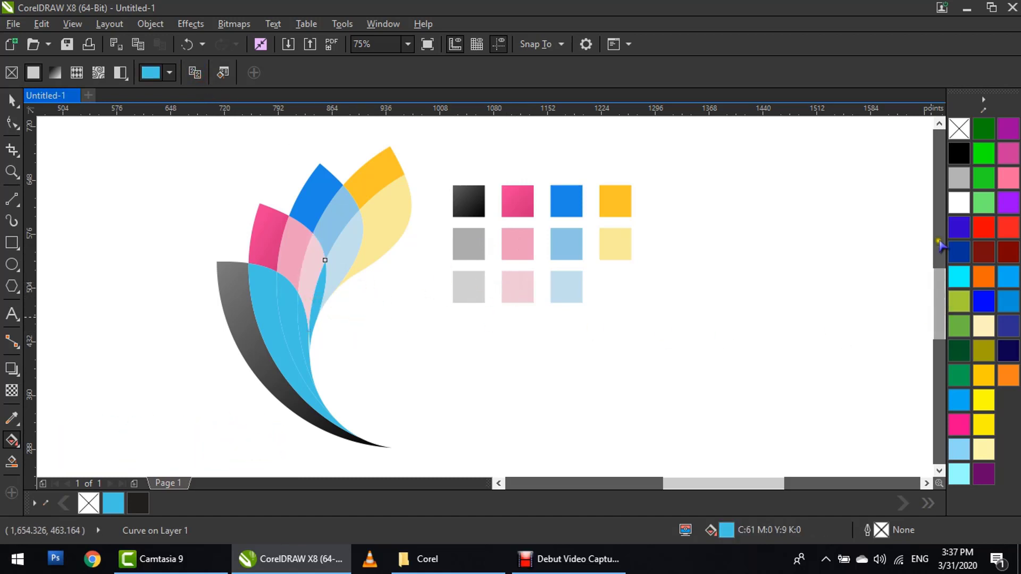
pyautogui.click(959, 202)
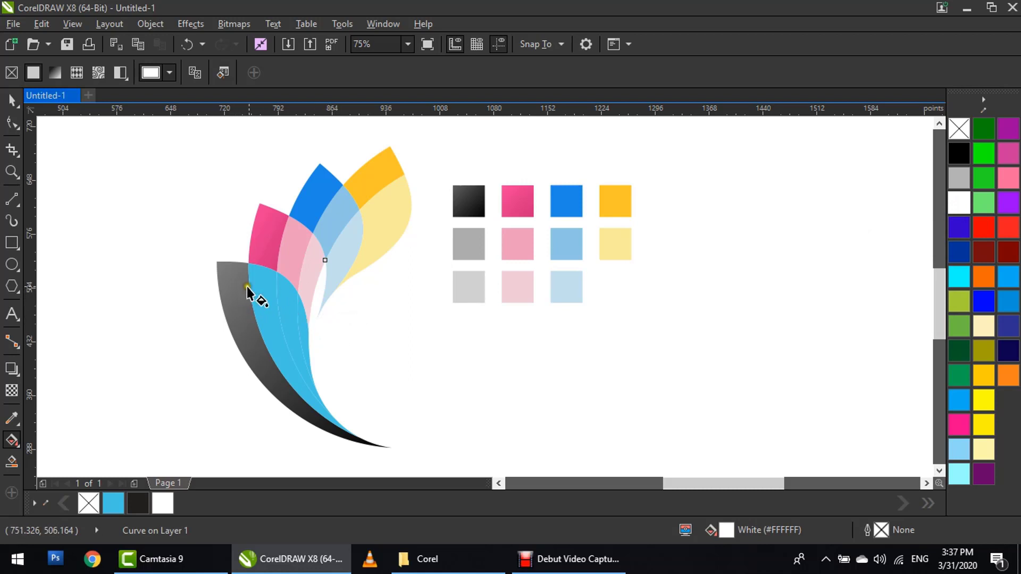
# - Copy the medium gray swatch's fill to the region inside the black crescent and the lightest gray to the region beside it
pyautogui.click(268, 290)
pyautogui.click(194, 73)
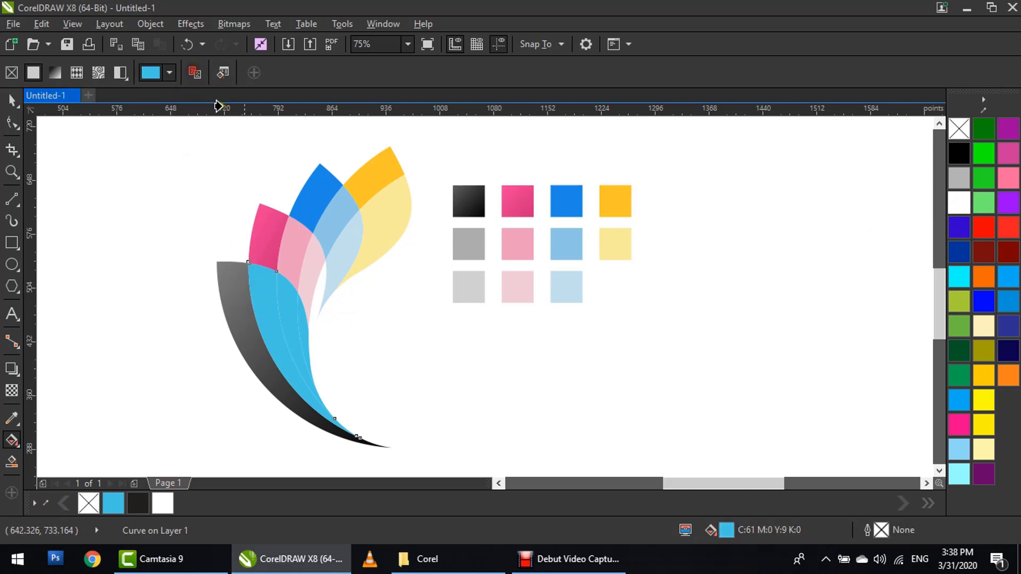
pyautogui.click(469, 234)
pyautogui.click(285, 299)
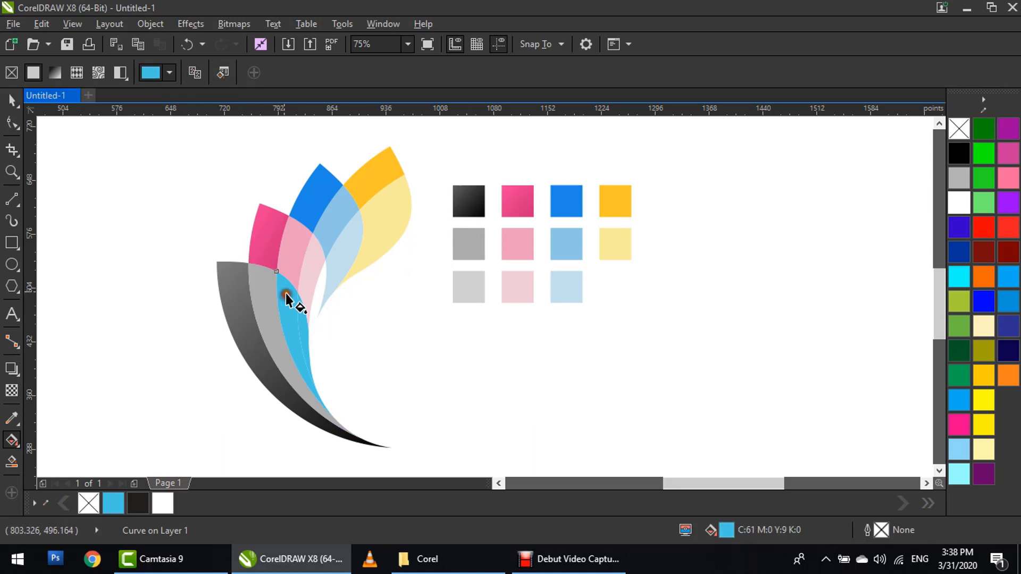
pyautogui.click(192, 77)
pyautogui.click(467, 287)
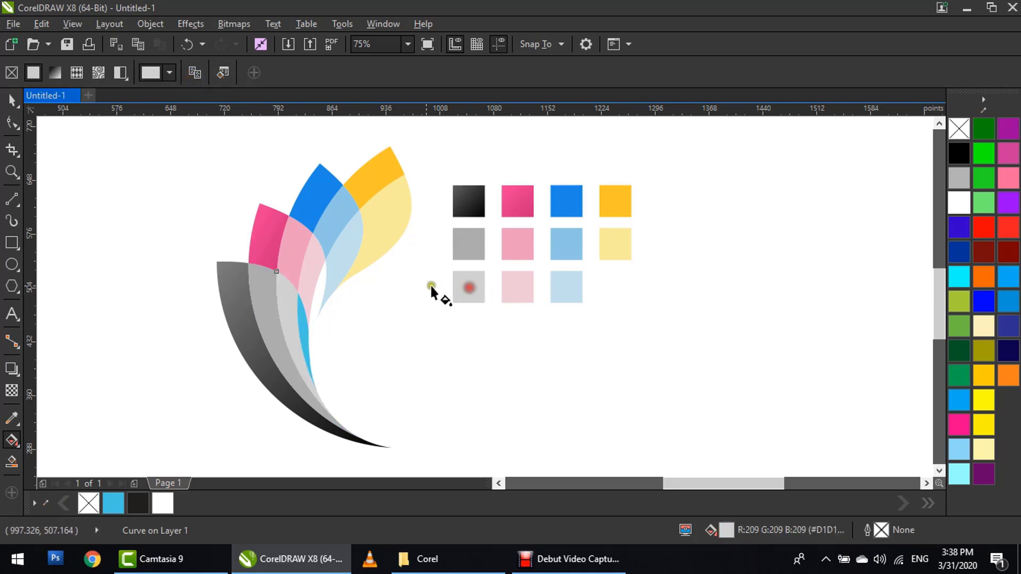
pyautogui.click(306, 325)
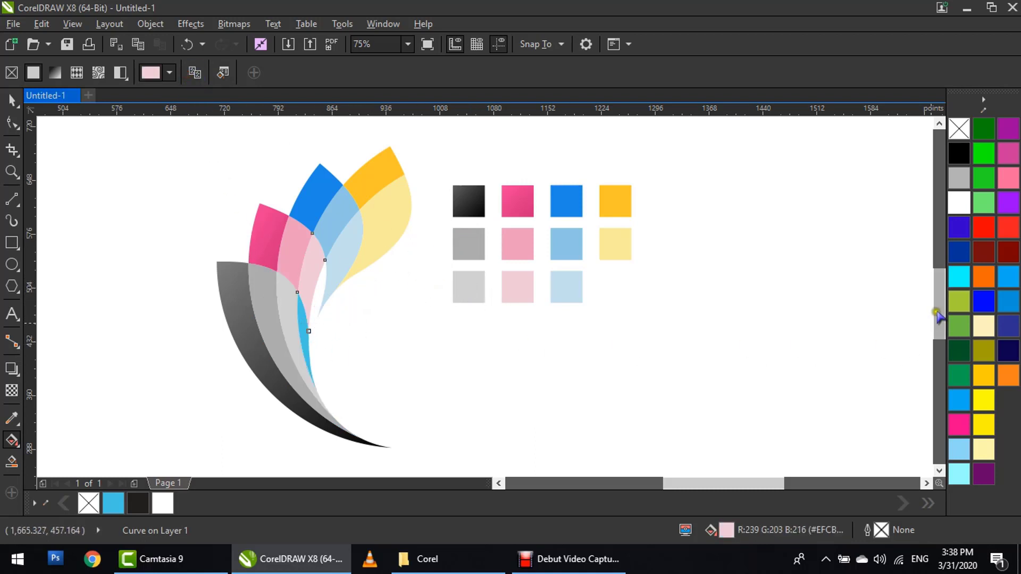
pyautogui.click(958, 213)
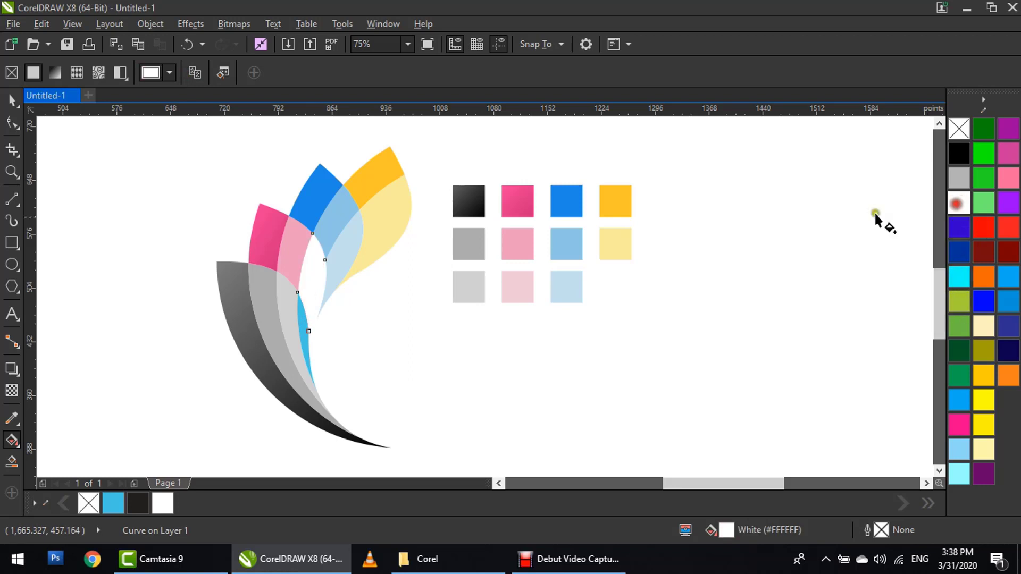
pyautogui.hotkey('ctrl', 'z')
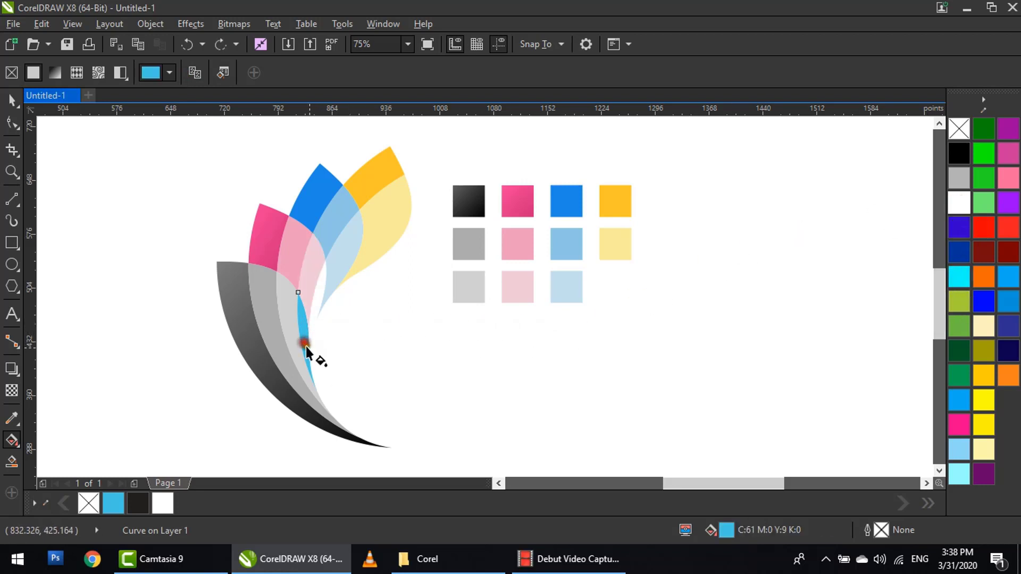
# - Fill the remaining cyan sliver between the lightest gray and palest pink regions with white
pyautogui.click(958, 206)
pyautogui.click(461, 371)
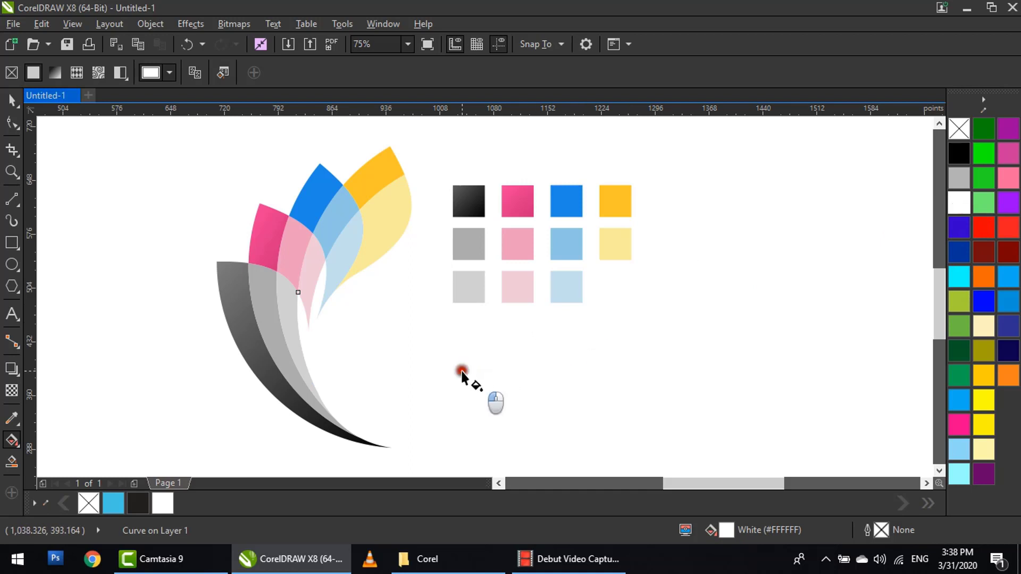
# - With the Color Eyedropper, sample the palest pink region and apply it to the white sliver beside the palest blue region
pyautogui.click(8, 103)
pyautogui.click(132, 158)
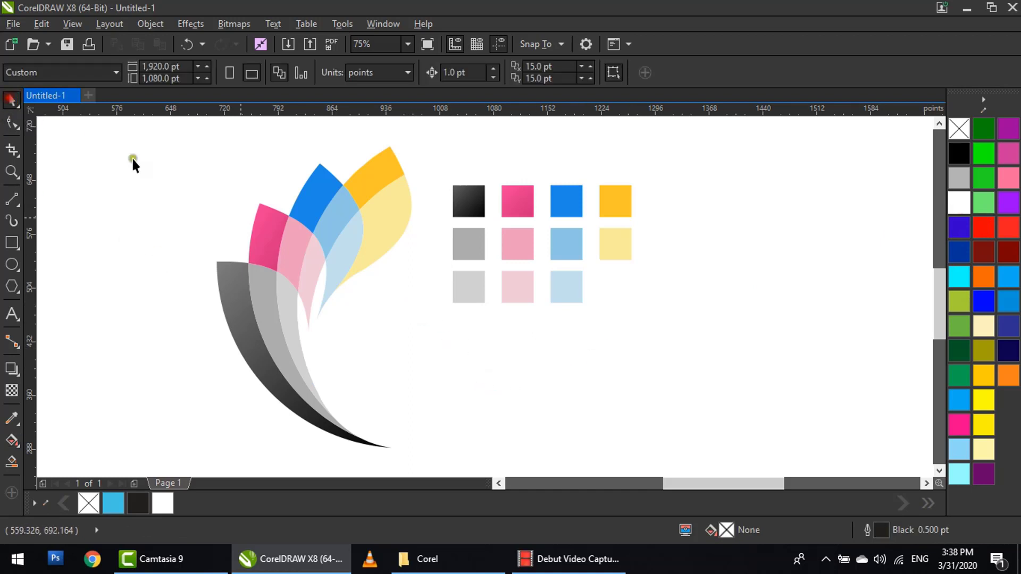
pyautogui.click(316, 291)
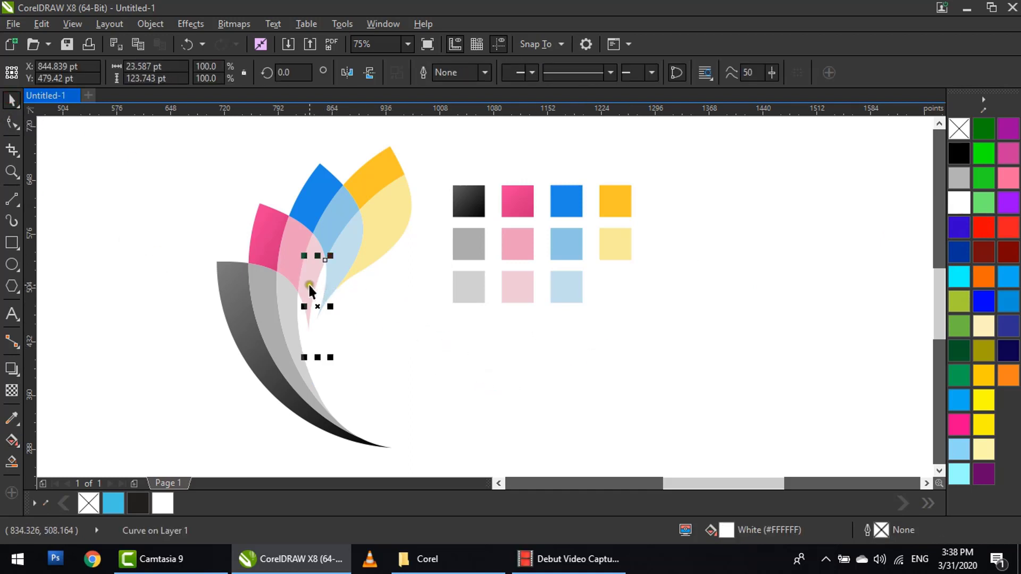
pyautogui.scroll(4, 305, 281)
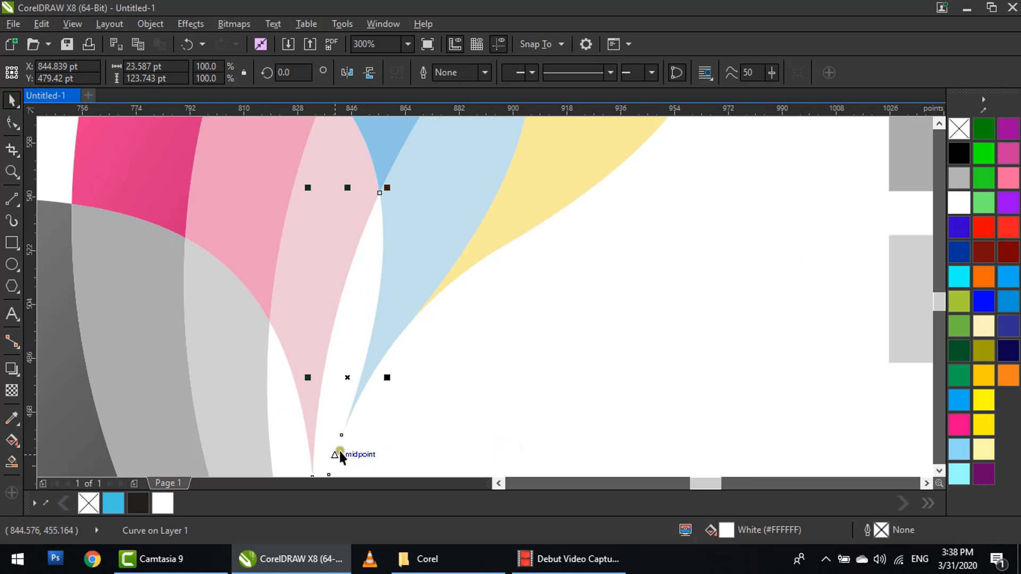
pyautogui.moveTo(444, 301); pyautogui.dragTo(423, 321)
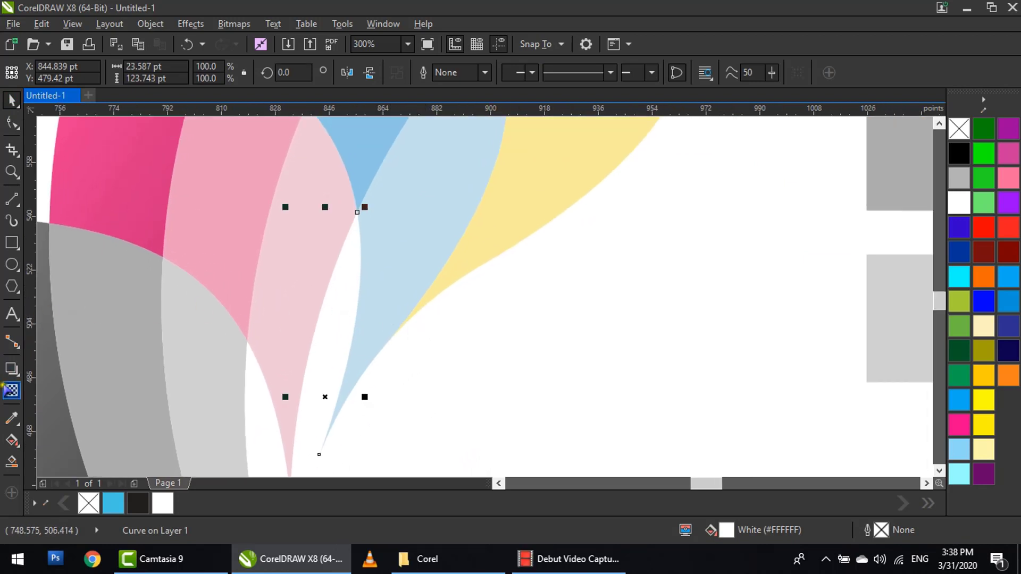
pyautogui.click(11, 418)
pyautogui.click(303, 256)
pyautogui.click(331, 323)
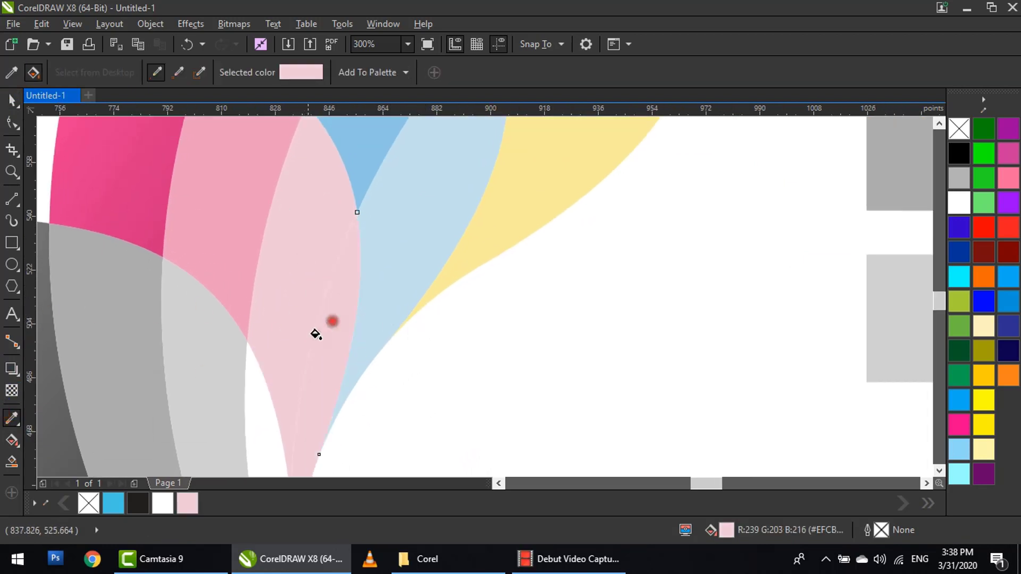
# - Lighten the newly filled pink sliver's uniform fill to RGB 255, 232, 240
pyautogui.click(10, 100)
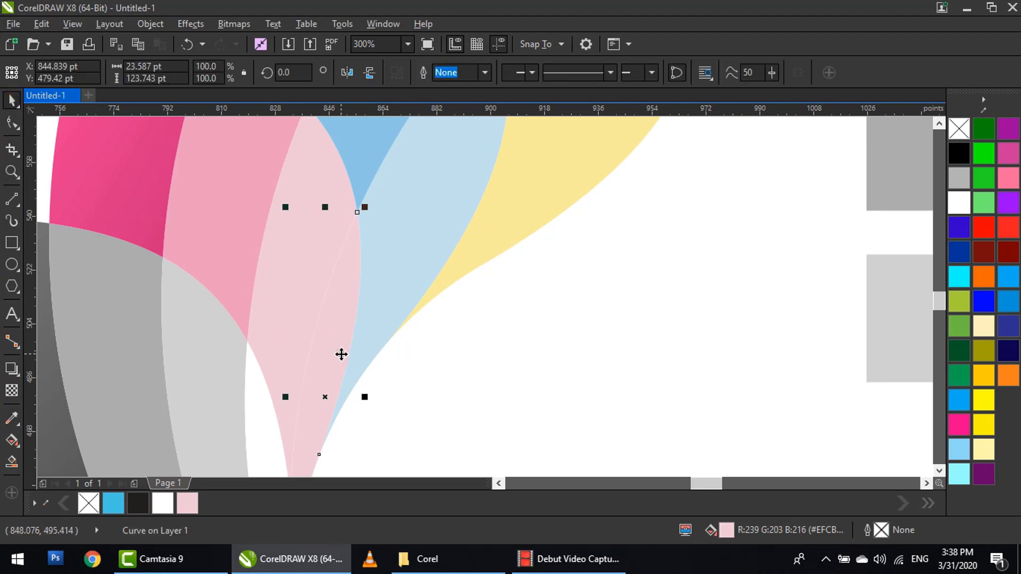
pyautogui.click(317, 344)
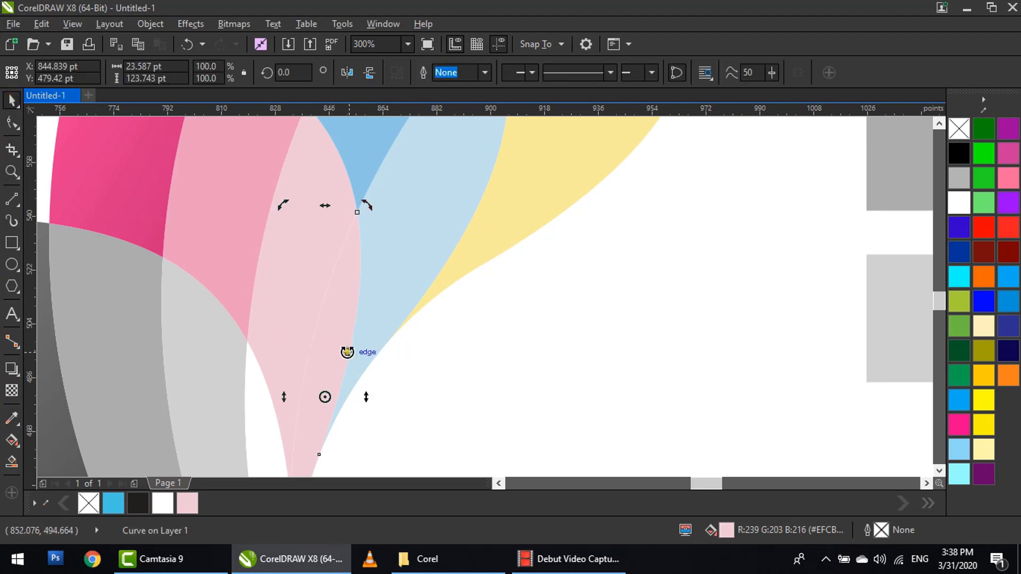
pyautogui.hotkey('shift', 'F11')
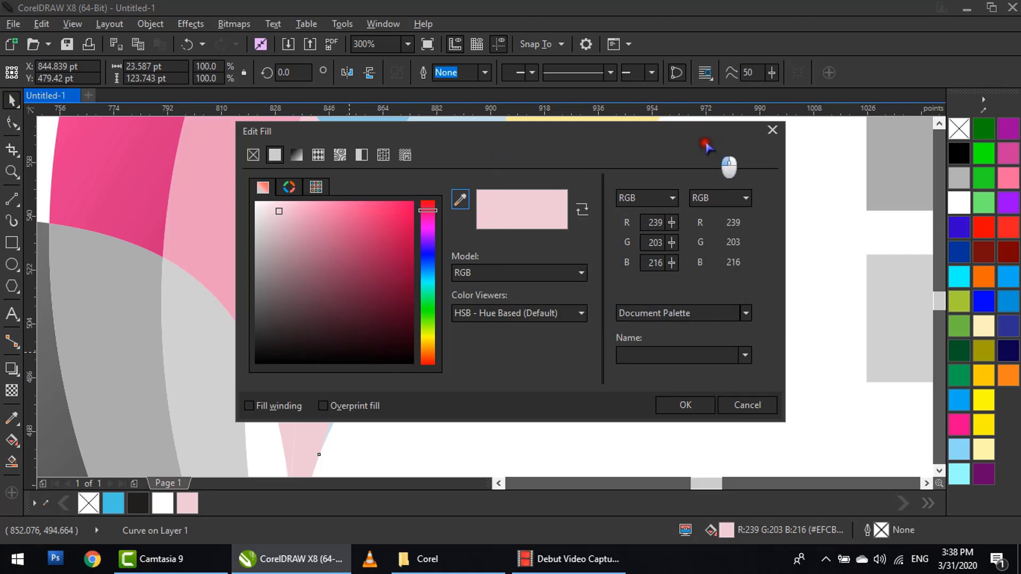
pyautogui.moveTo(596, 133); pyautogui.dragTo(810, 133)
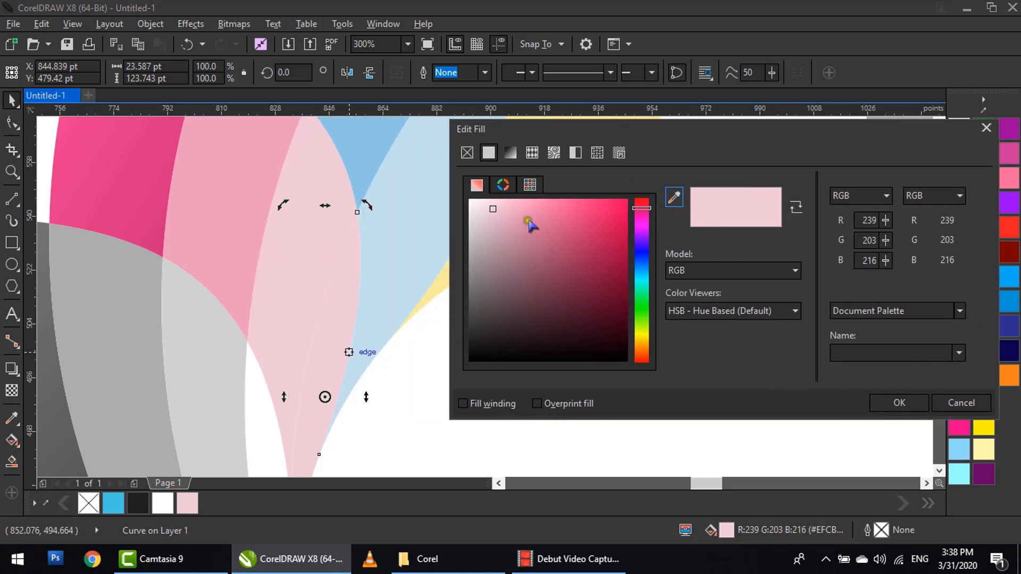
pyautogui.click(484, 201)
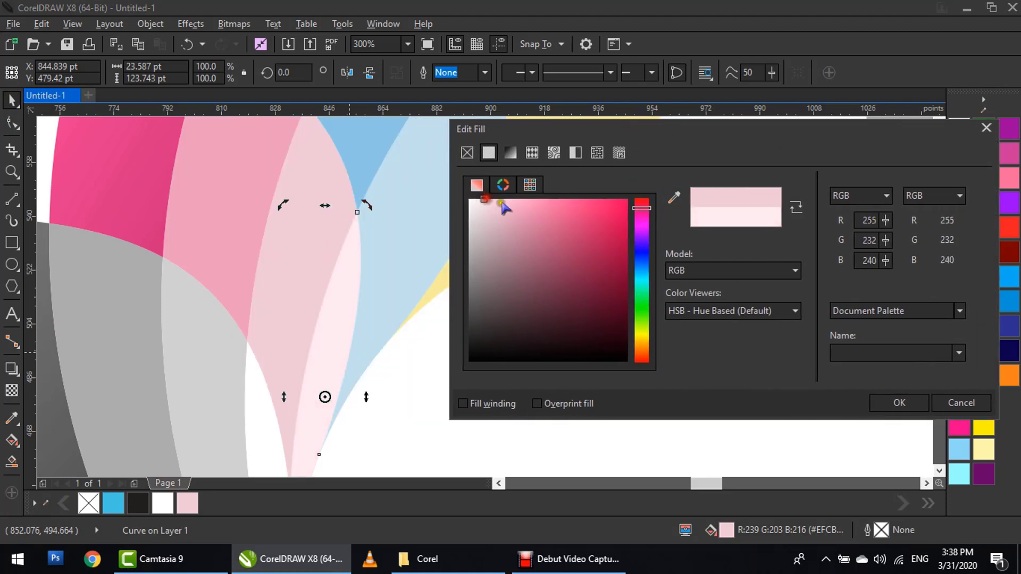
pyautogui.click(898, 402)
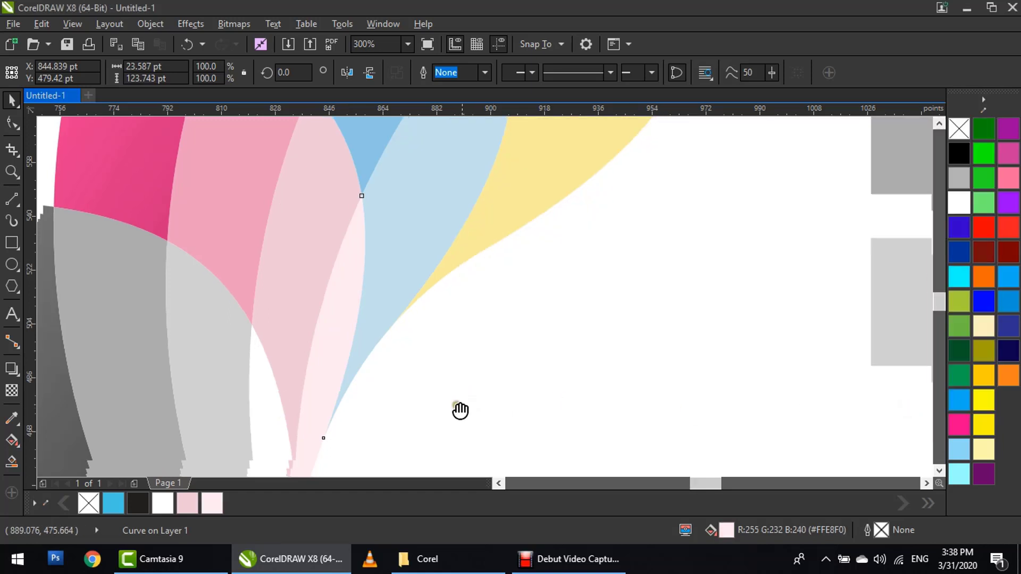
# - With the Color Eyedropper, sample the lightest gray region and apply it to the white sliver between it and the pink regions
pyautogui.moveTo(460, 411); pyautogui.dragTo(515, 247)
pyautogui.click(354, 280)
pyautogui.click(326, 292)
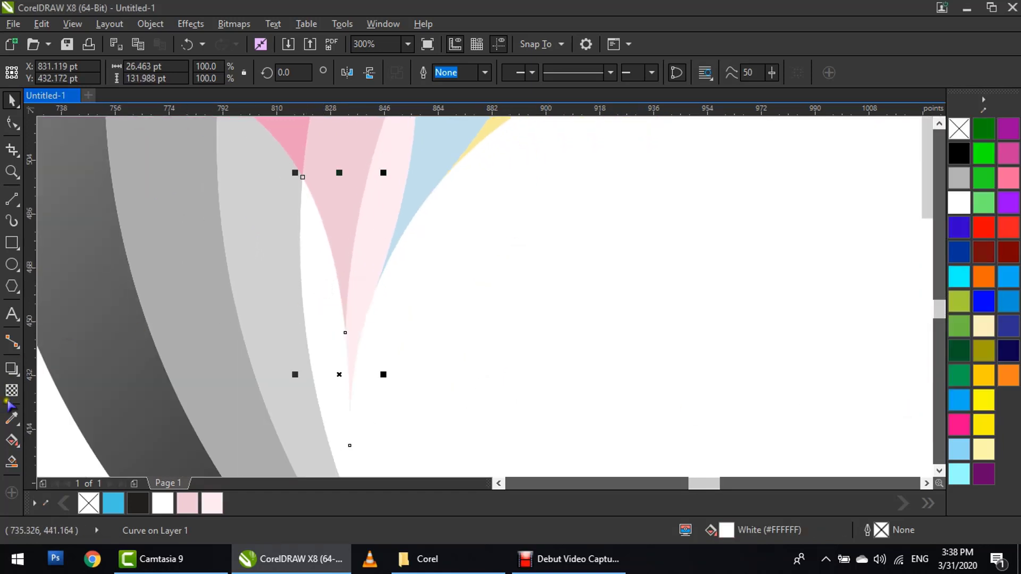
pyautogui.click(12, 419)
pyautogui.click(260, 299)
pyautogui.click(315, 294)
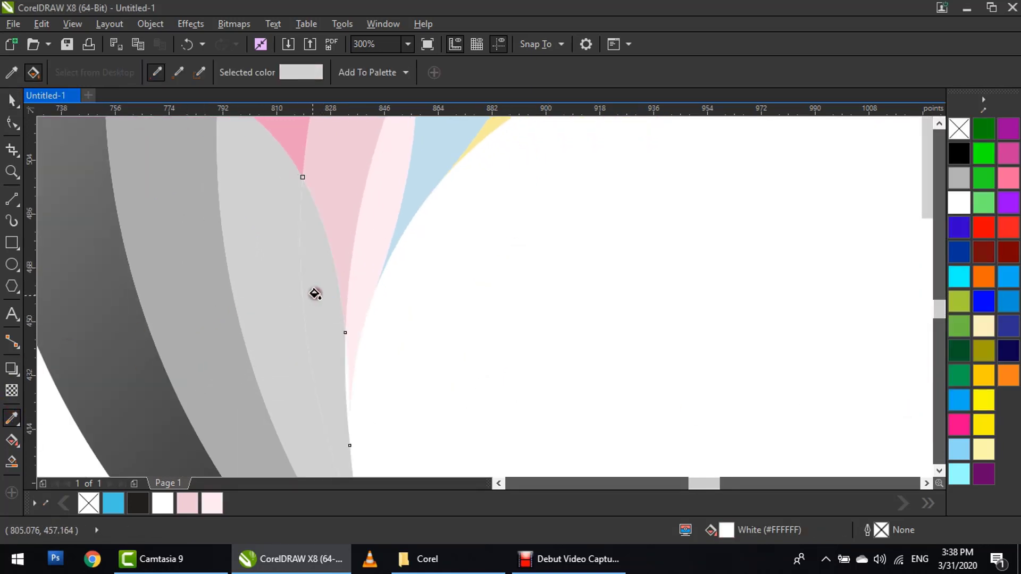
# - Lighten the newly filled gray sliver's uniform fill to RGB 240, 240, 240
pyautogui.press('space')
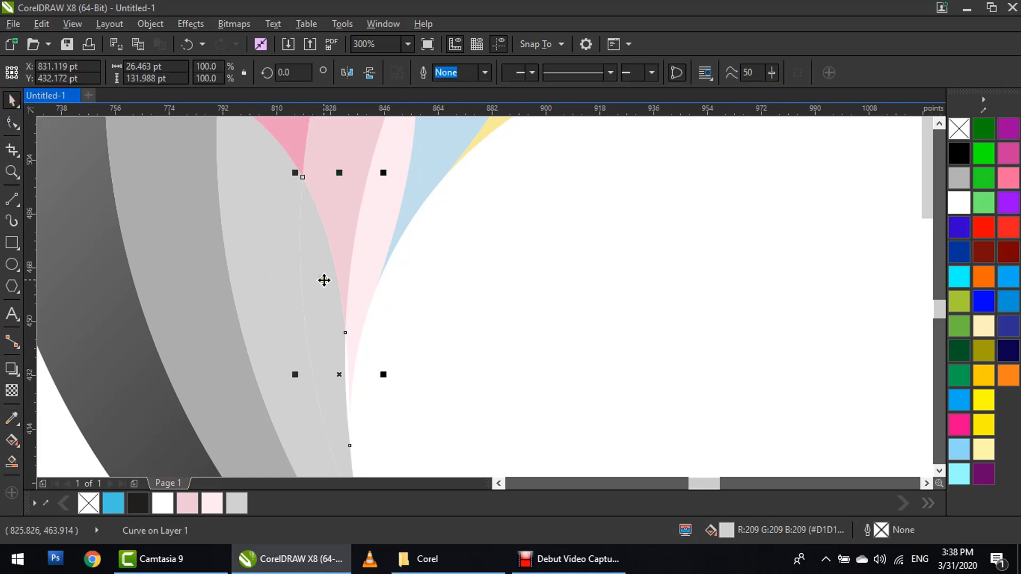
pyautogui.hotkey('shift', 'F11')
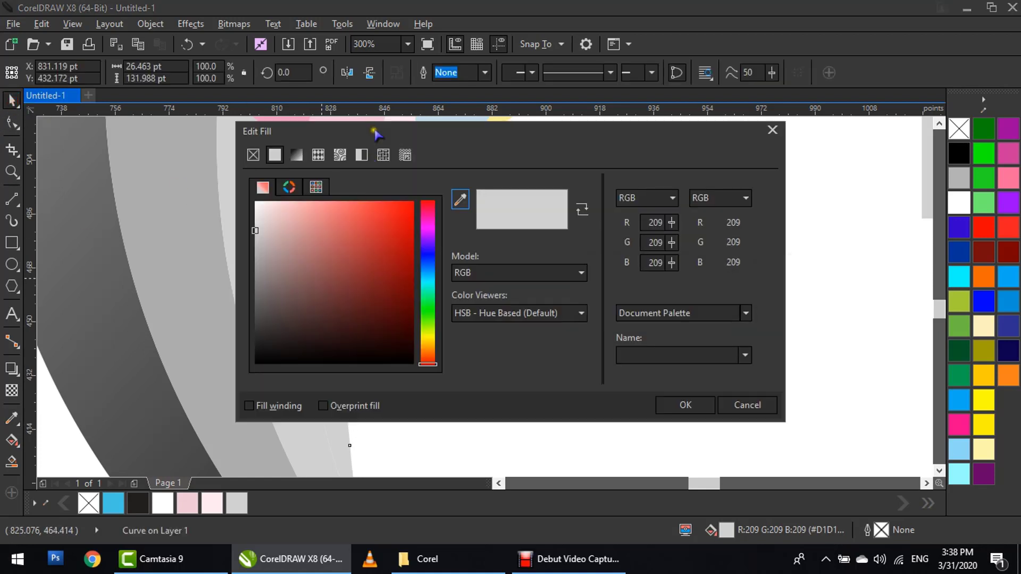
pyautogui.moveTo(448, 239); pyautogui.dragTo(446, 221)
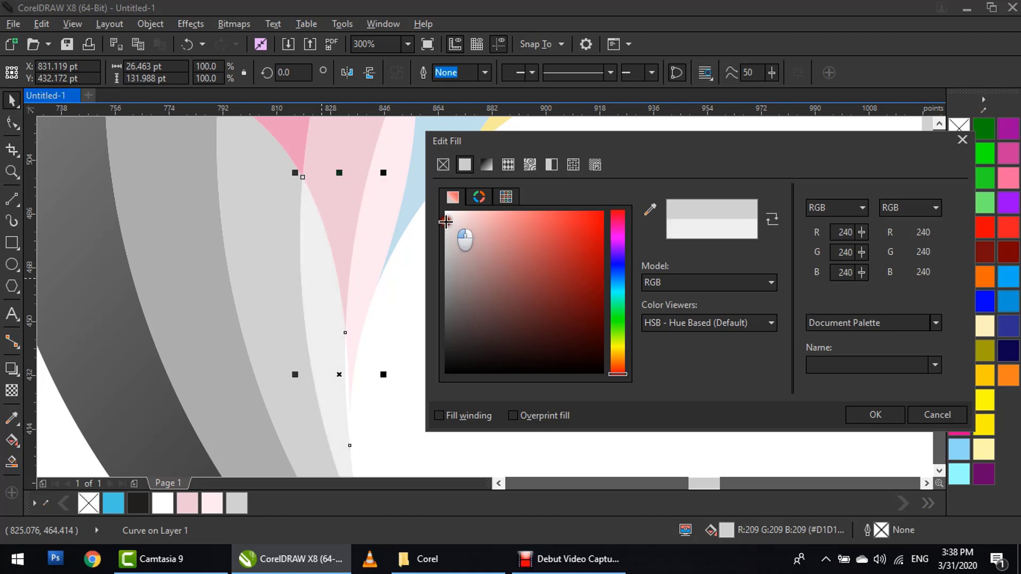
pyautogui.click(867, 416)
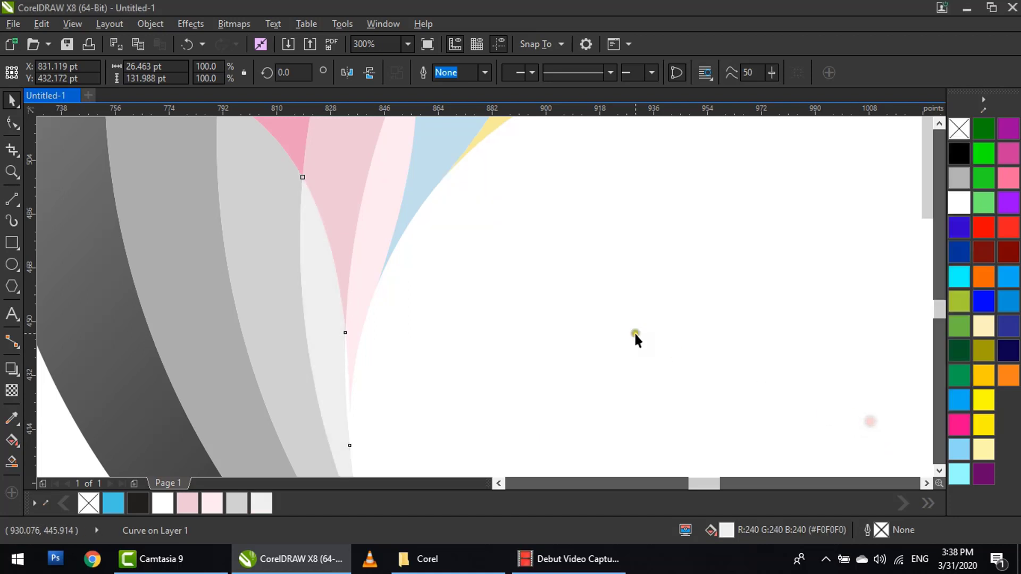
# - Delete the outlined leaf fan beside the colored logo
pyautogui.scroll(-5, 485, 296)
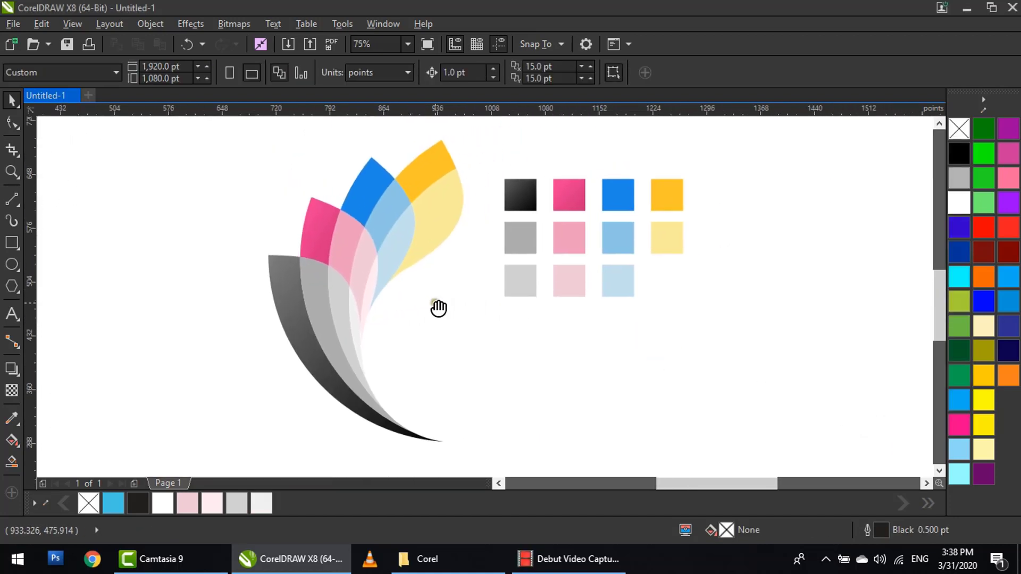
pyautogui.moveTo(442, 308); pyautogui.dragTo(433, 306)
pyautogui.moveTo(469, 154); pyautogui.dragTo(697, 333)
pyautogui.scroll(-2, 640, 286)
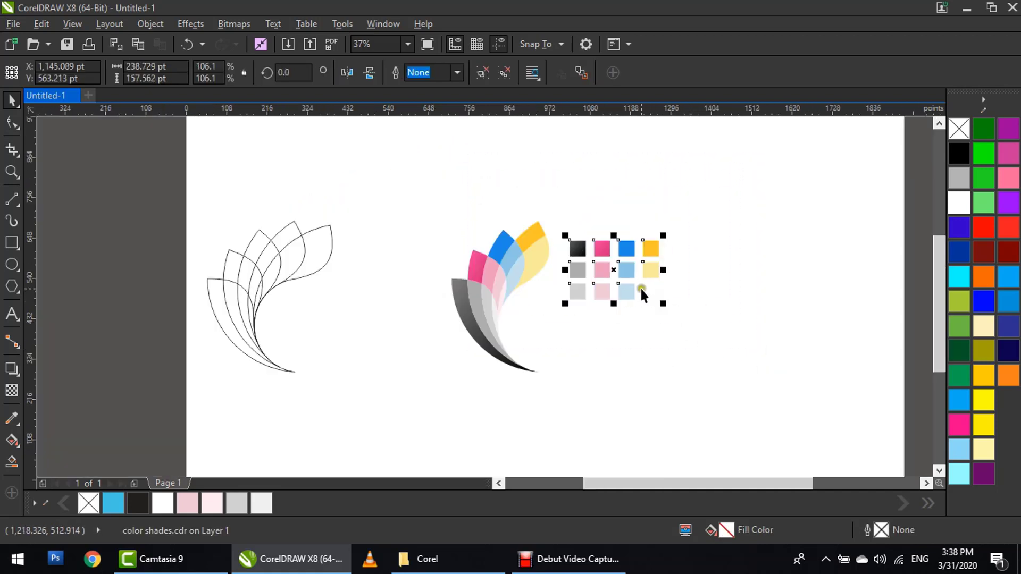
pyautogui.click(321, 272)
pyautogui.rightClick(305, 281)
pyautogui.click(340, 329)
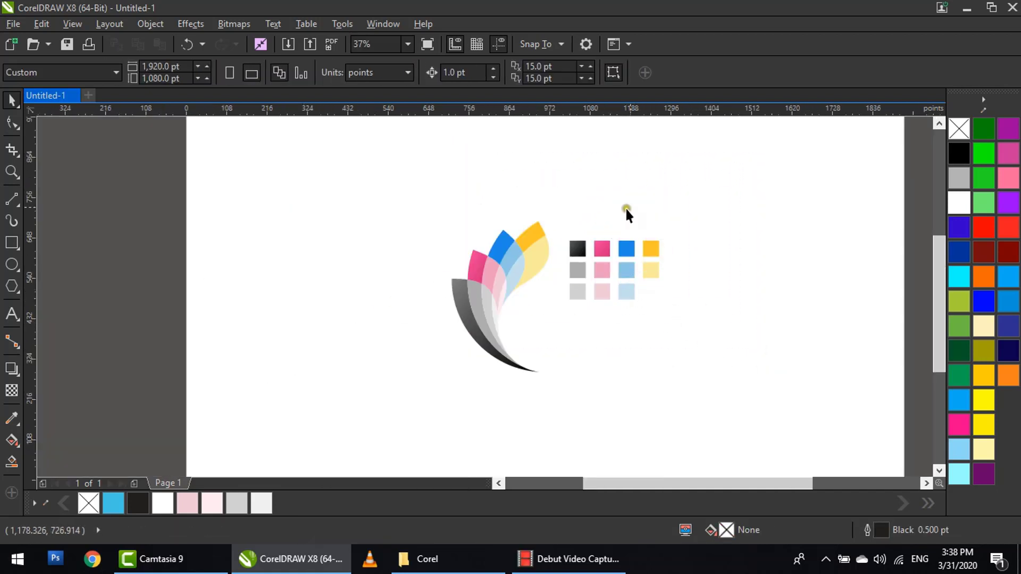
# - Move the color swatches to the page's bottom-left corner and enlarge them proportionally
pyautogui.moveTo(554, 184); pyautogui.dragTo(728, 333)
pyautogui.moveTo(627, 278); pyautogui.dragTo(256, 447)
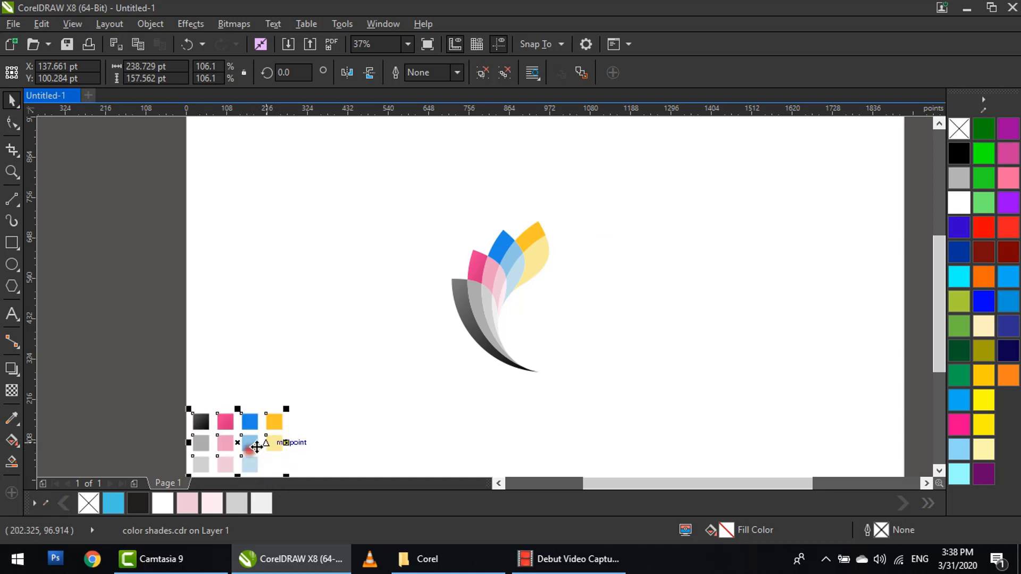
pyautogui.moveTo(286, 408); pyautogui.dragTo(340, 372)
pyautogui.click(446, 388)
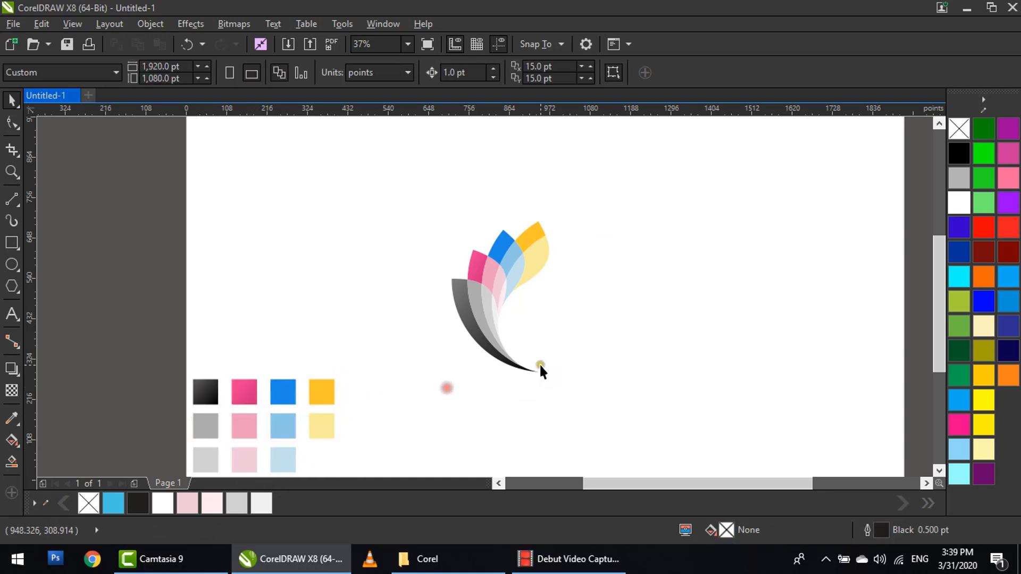
# - Select all pieces of the colored logo and scale them up to about 533 by 825 pt
pyautogui.scroll(-4, 539, 363)
pyautogui.moveTo(473, 423); pyautogui.dragTo(346, 221)
pyautogui.scroll(2, 437, 248)
pyautogui.moveTo(458, 251); pyautogui.dragTo(508, 176)
pyautogui.scroll(-2, 502, 217)
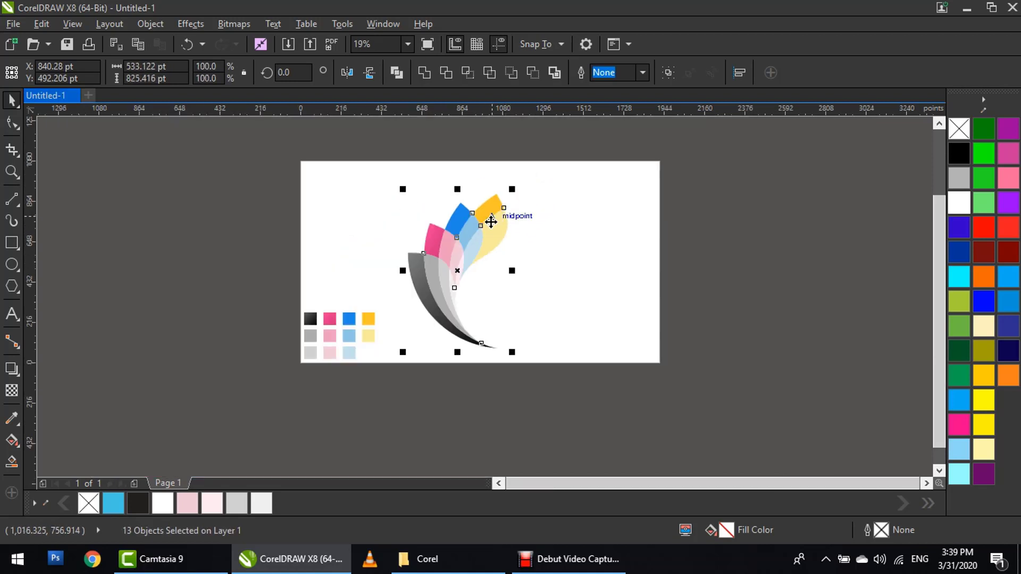
# - Group the 13 selected logo pieces and center the group on the page
pyautogui.click(668, 73)
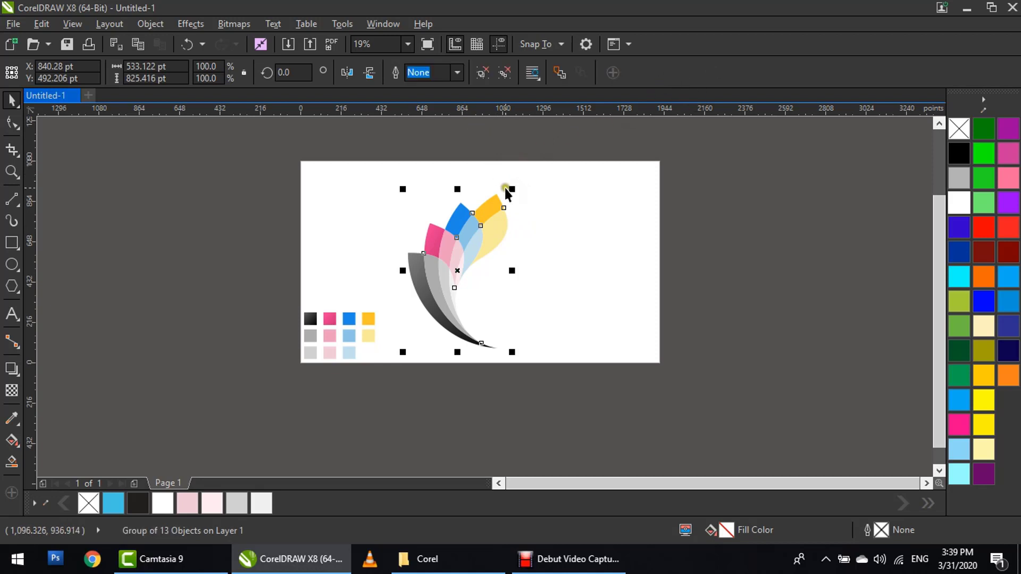
pyautogui.moveTo(500, 205); pyautogui.dragTo(521, 194)
pyautogui.scroll(2, 483, 190)
pyautogui.click(360, 196)
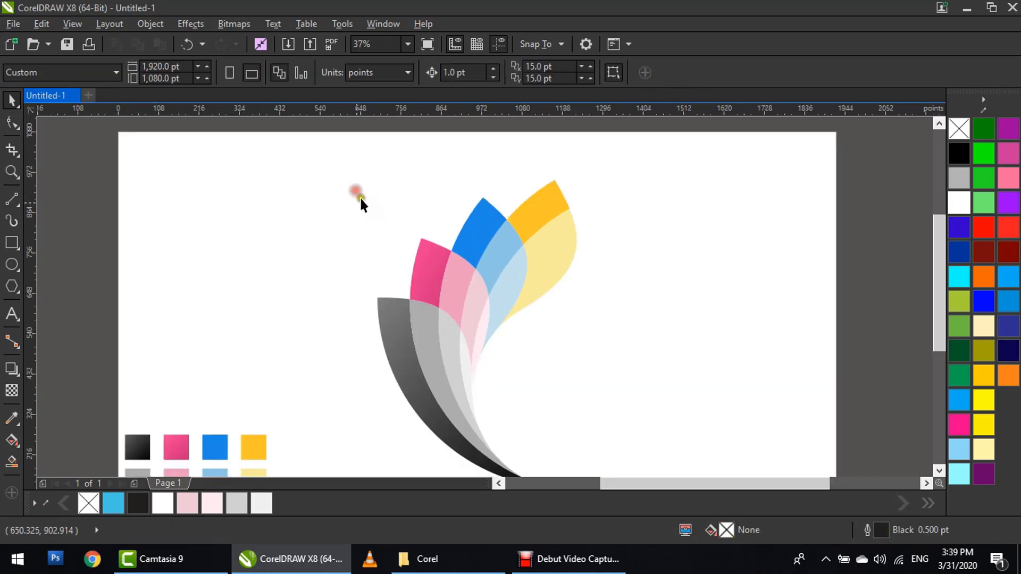
# - Create a 1920 by 1080 pt background rectangle covering the page, filled black with no outline
pyautogui.click(6, 241)
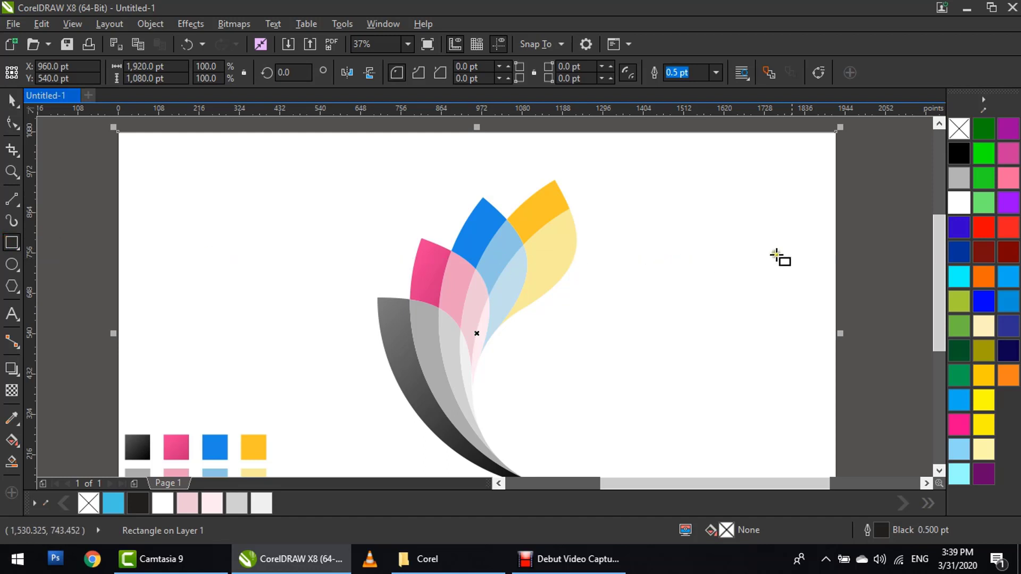
pyautogui.click(966, 151)
pyautogui.rightClick(959, 128)
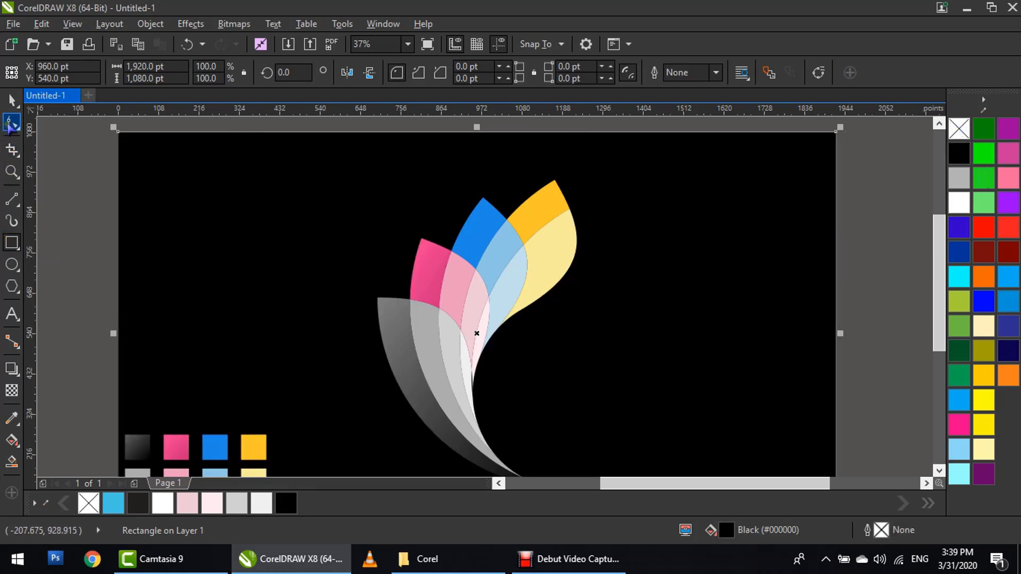
# - Copy the dark gradient swatch's fill to the background rectangle and redraw it vertically from the page's top edge downward
pyautogui.click(11, 440)
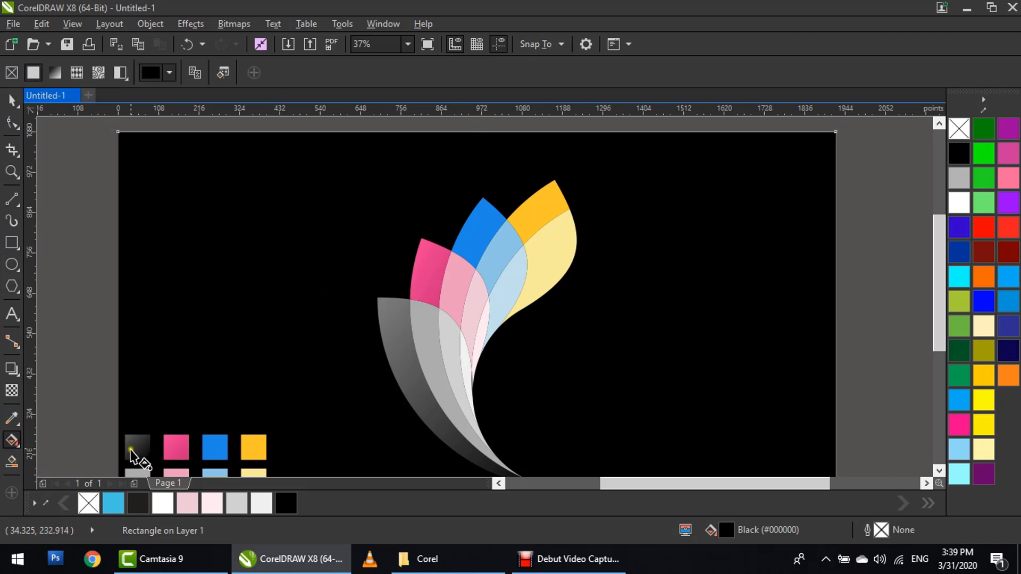
pyautogui.click(203, 74)
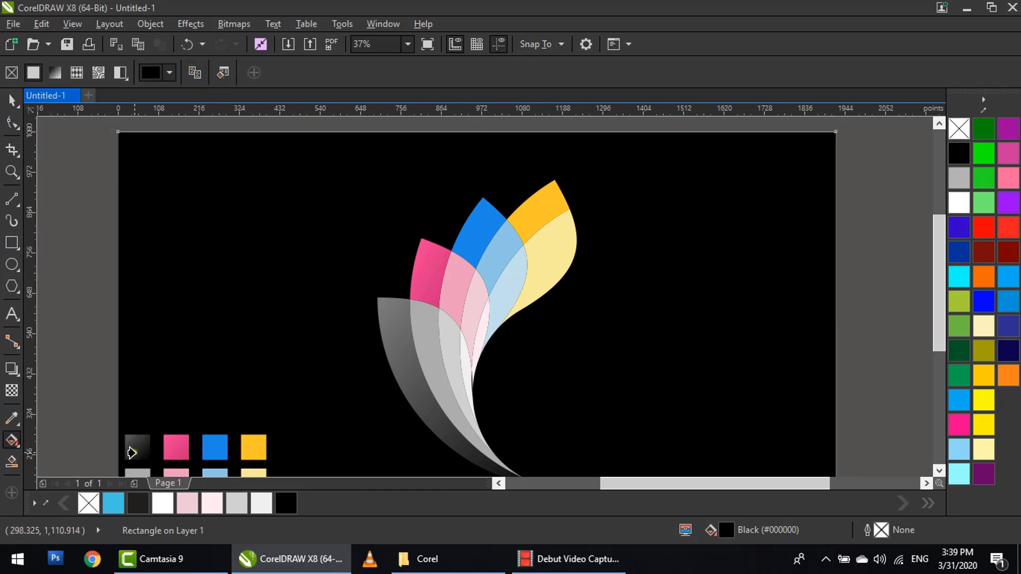
pyautogui.click(131, 452)
pyautogui.moveTo(485, 136); pyautogui.dragTo(469, 462)
# - Shift the background gradient's midpoint toward the page's bottom edge and extend its end node farther below the page
pyautogui.scroll(-1, 539, 228)
pyautogui.moveTo(512, 343); pyautogui.dragTo(519, 424)
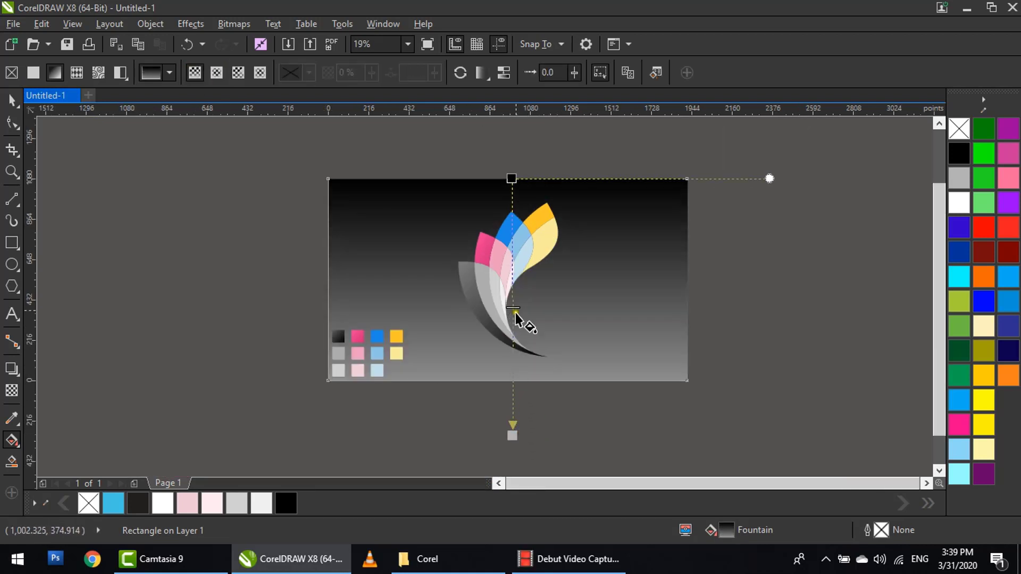
pyautogui.moveTo(514, 309); pyautogui.dragTo(543, 396)
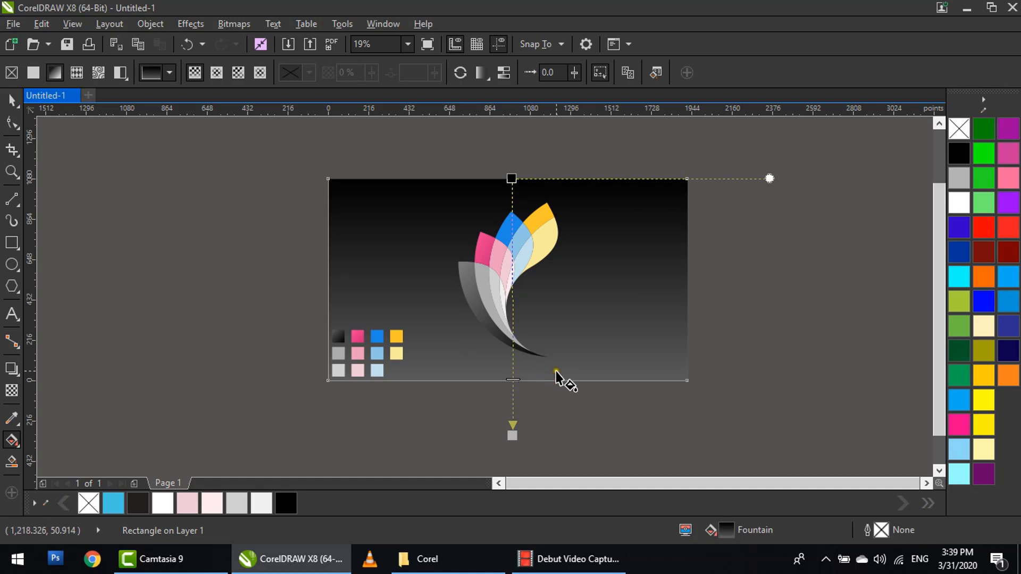
pyautogui.moveTo(513, 430); pyautogui.dragTo(512, 472)
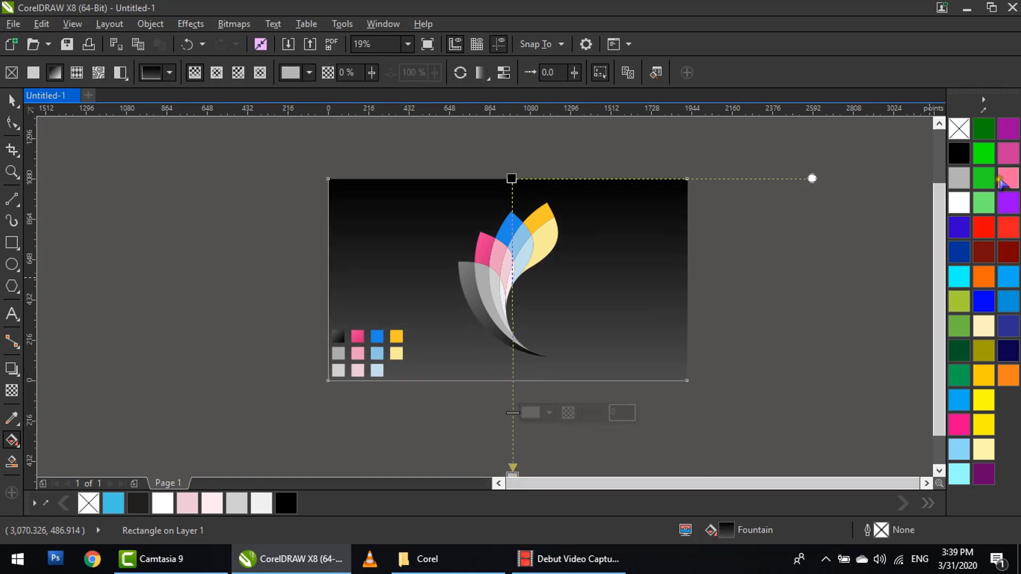
pyautogui.scroll(-1, 695, 312)
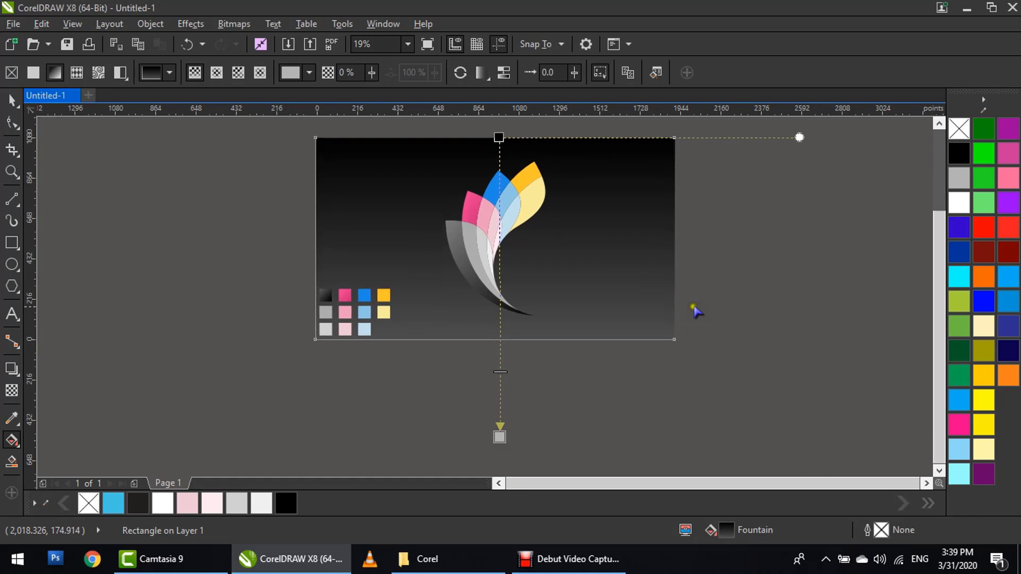
# - Change the background gradient's end color to dark gray, RGB 97, 92, 92
pyautogui.click(963, 155)
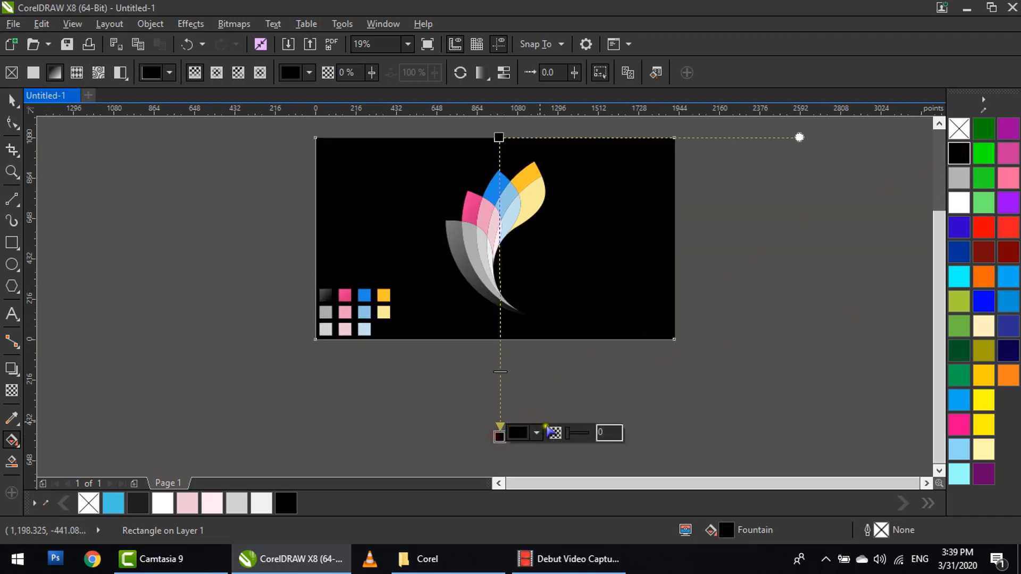
pyautogui.click(536, 433)
pyautogui.moveTo(523, 379); pyautogui.dragTo(526, 363)
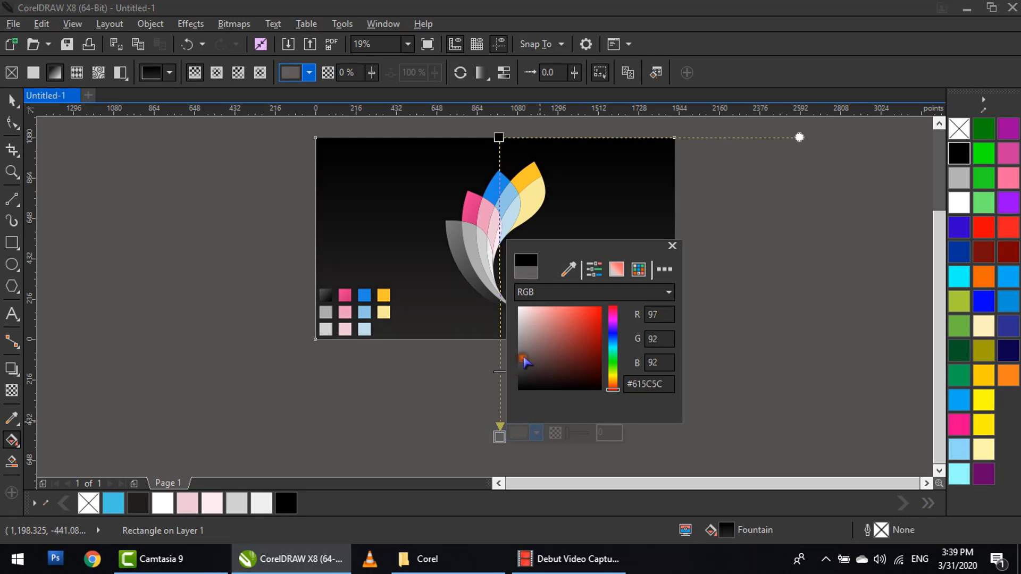
pyautogui.click(719, 288)
pyautogui.click(9, 100)
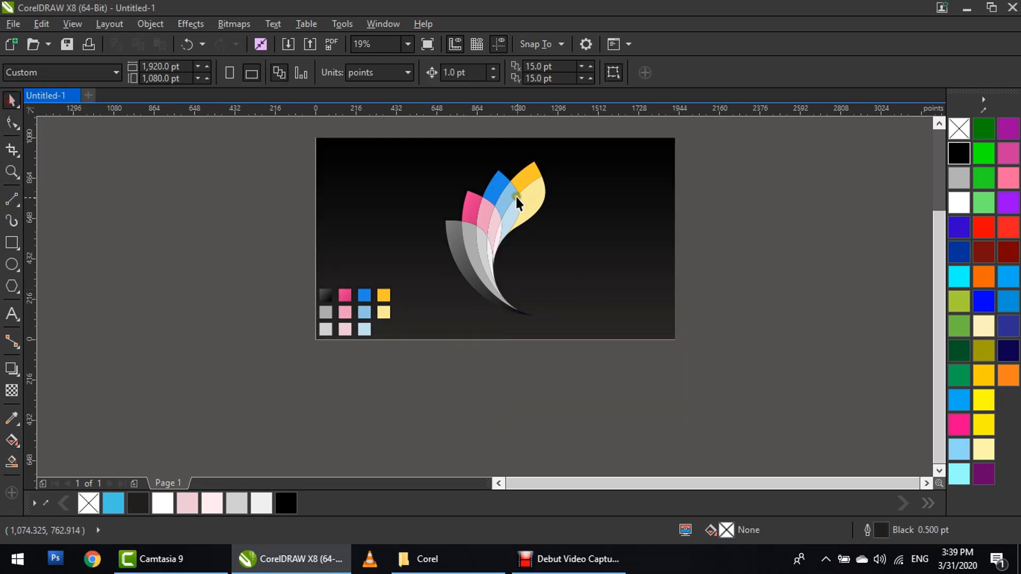
# - Add a drop shadow to the grouped logo with opacity 50 and feathering 15
pyautogui.scroll(2, 478, 228)
pyautogui.click(497, 271)
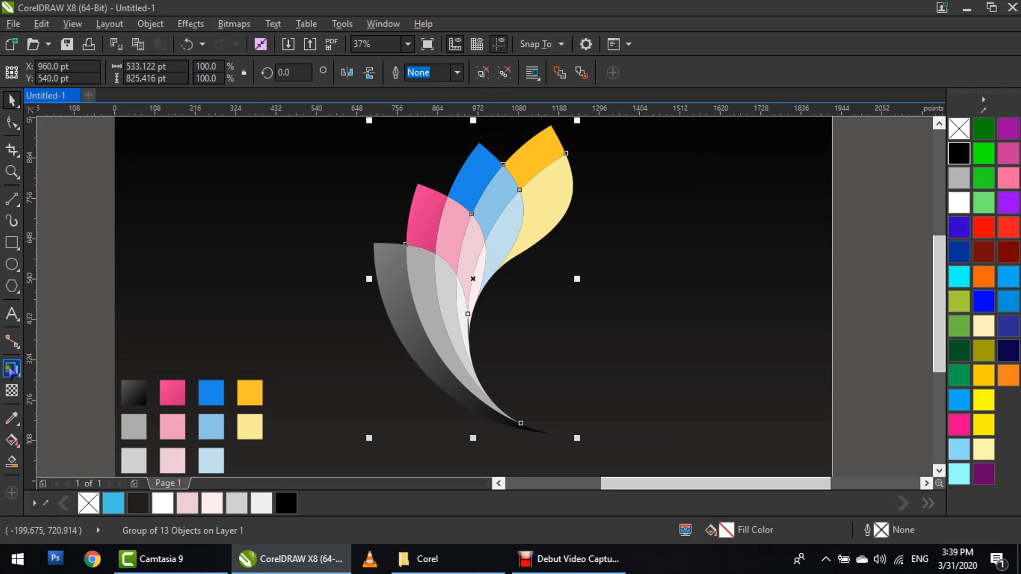
pyautogui.click(11, 369)
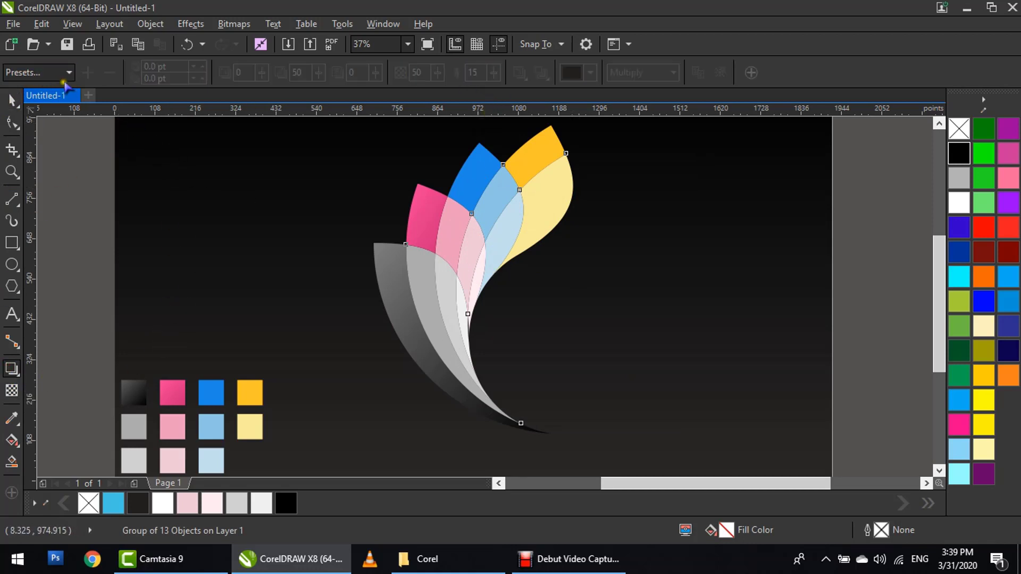
pyautogui.moveTo(428, 363); pyautogui.dragTo(399, 416)
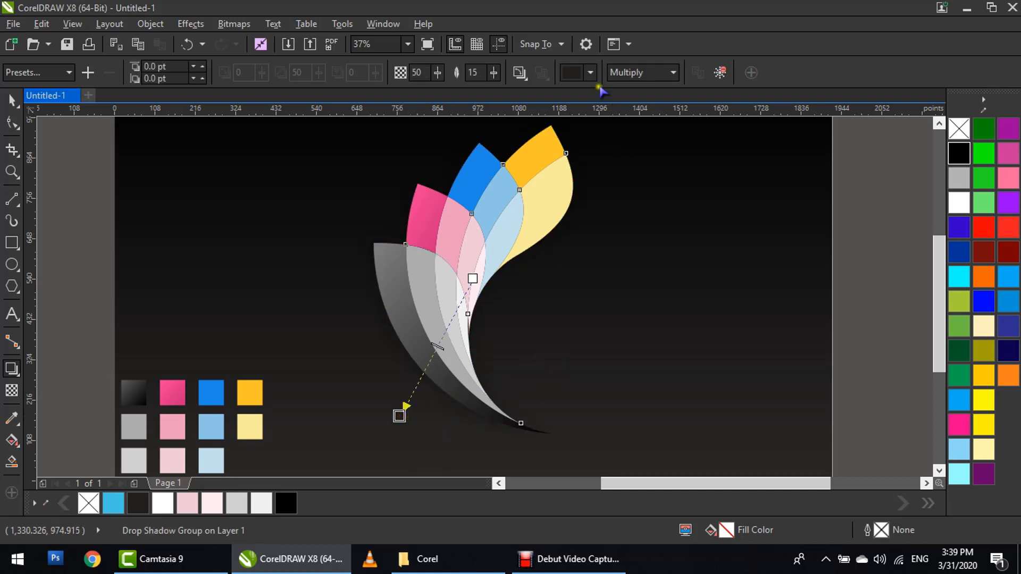
# - Set the logo's drop shadow color to the palette's pure black, RGB 0, 0, 0
pyautogui.click(590, 72)
pyautogui.click(622, 111)
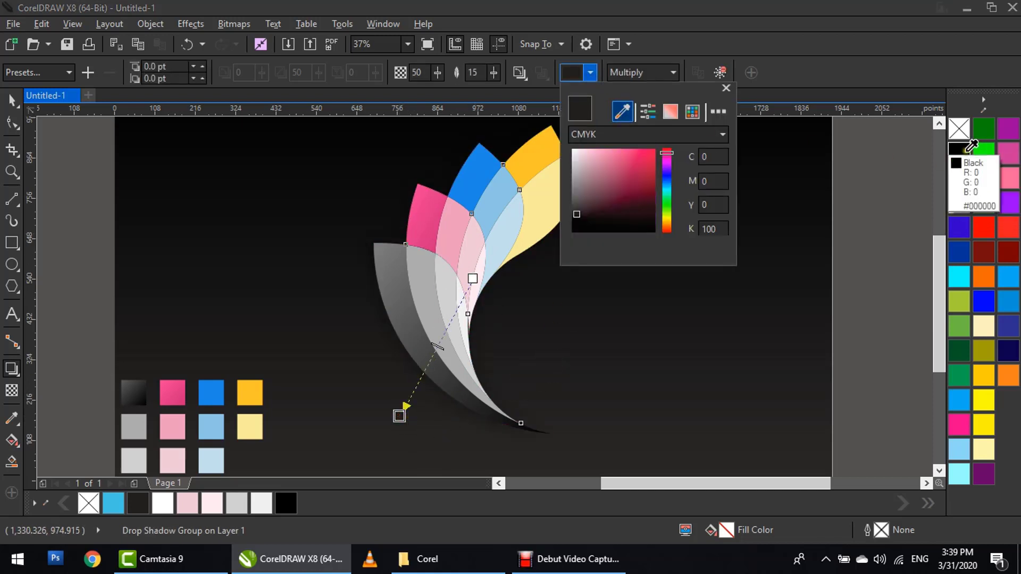
pyautogui.click(967, 150)
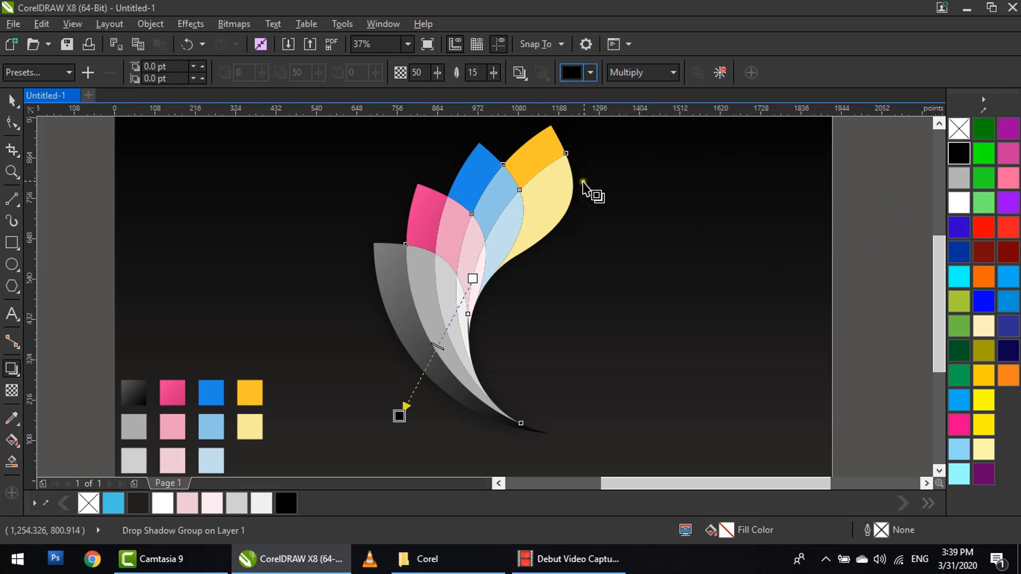
pyautogui.click(641, 203)
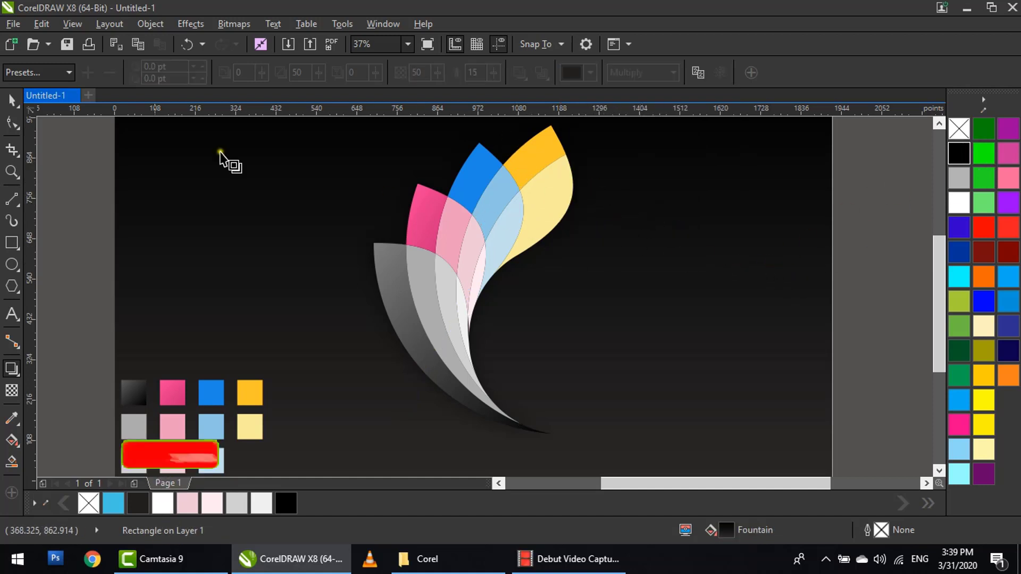
pyautogui.press('space')
pyautogui.click(256, 177)
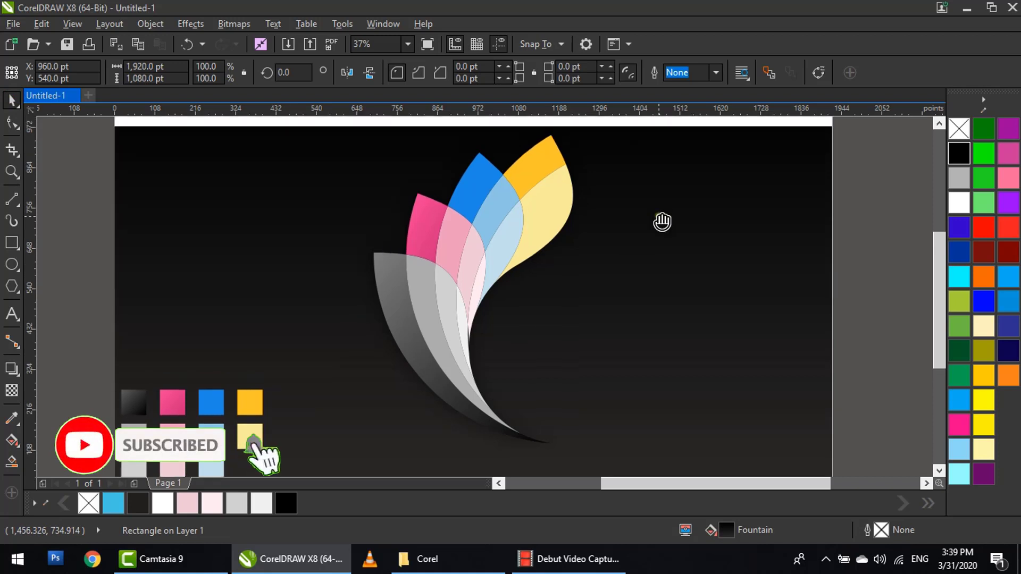
pyautogui.press('Escape')
# - Add the artistic text "COLOR" in Arial beside the logo, enlarge it to about 171 pt and fill it white
pyautogui.hscroll(2, 781, 273)
pyautogui.click(12, 314)
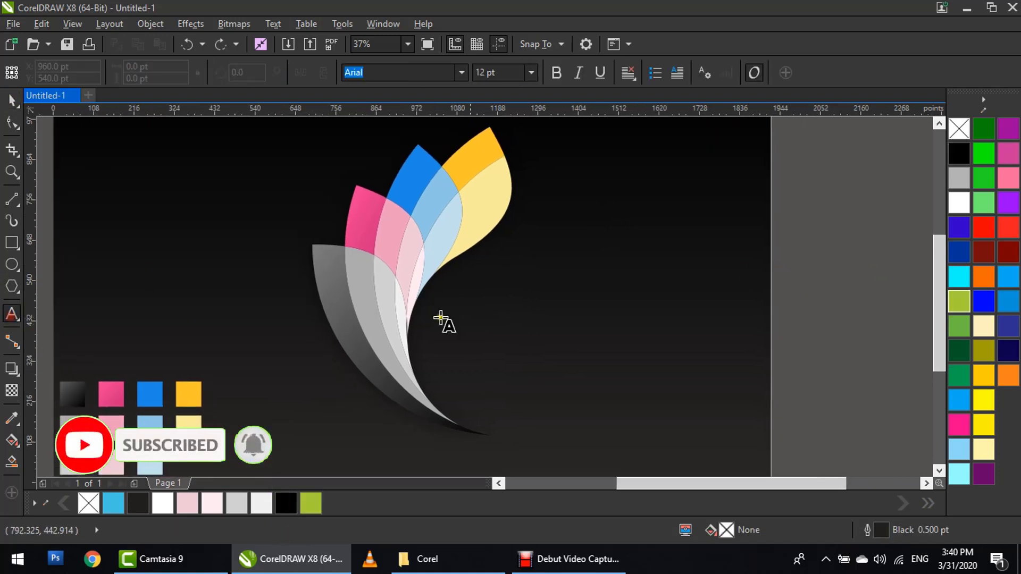
pyautogui.click(481, 316)
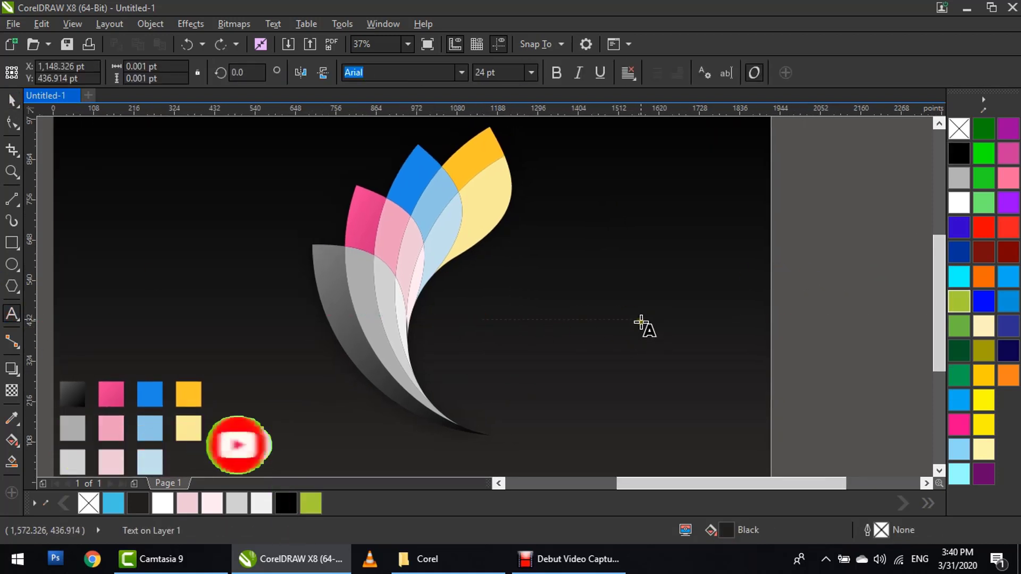
pyautogui.write('Logo')
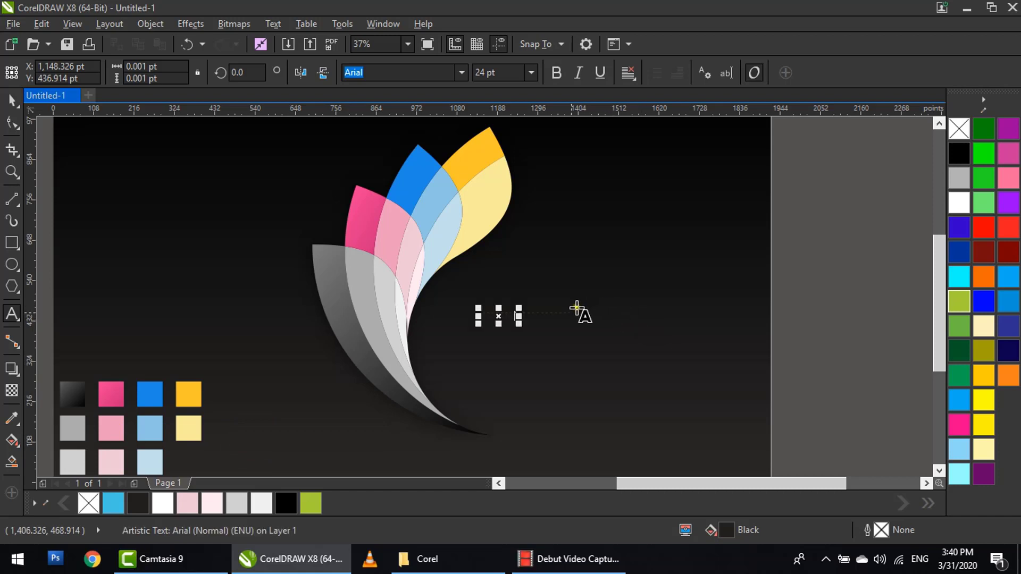
pyautogui.click(522, 308)
pyautogui.moveTo(705, 194); pyautogui.dragTo(709, 187)
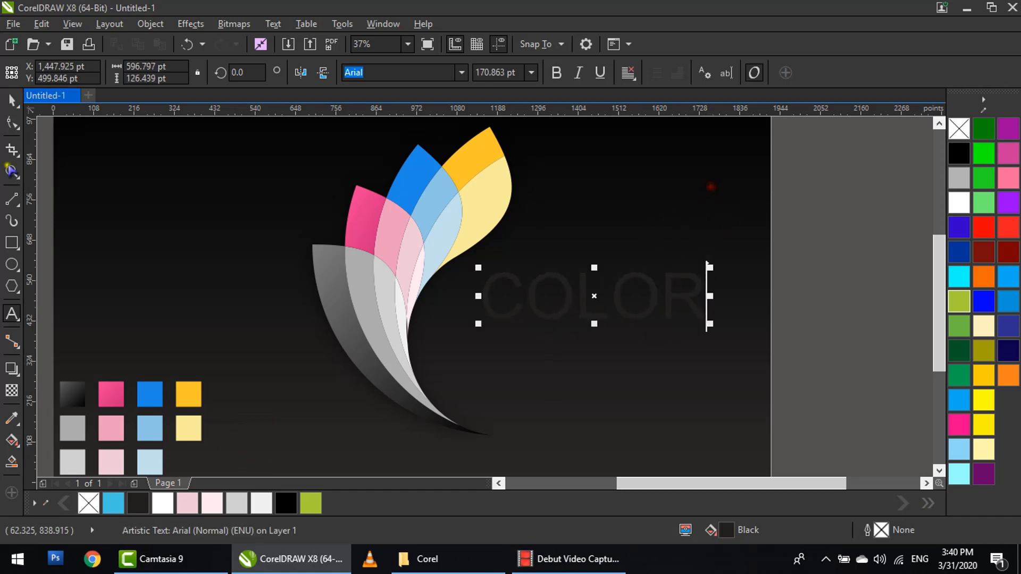
pyautogui.click(11, 99)
pyautogui.click(962, 202)
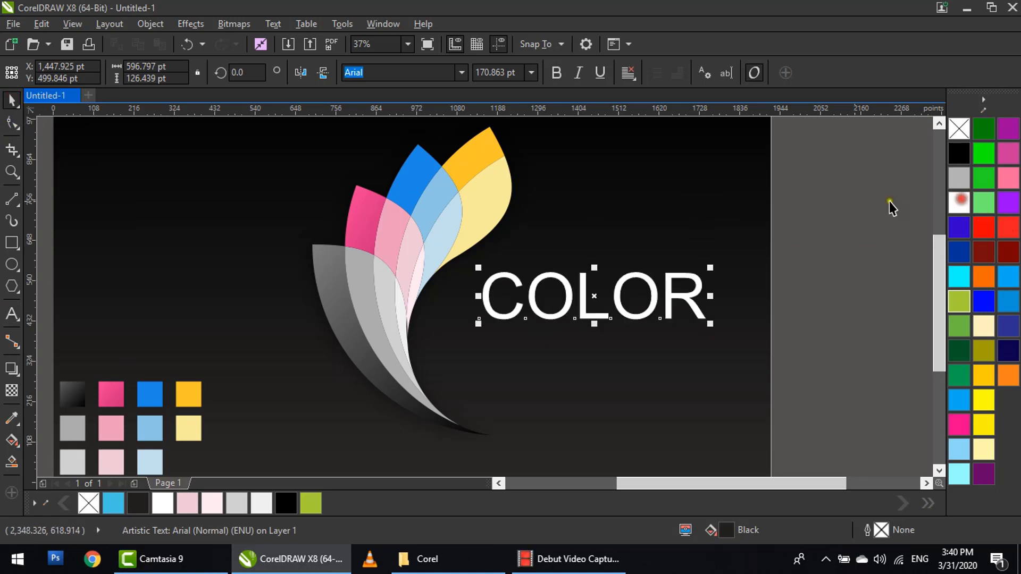
# - Change the "COLOR" text to Calibri Bold, enlarge it to about 208 pt and move it beside the logo's lower curve
pyautogui.click(461, 74)
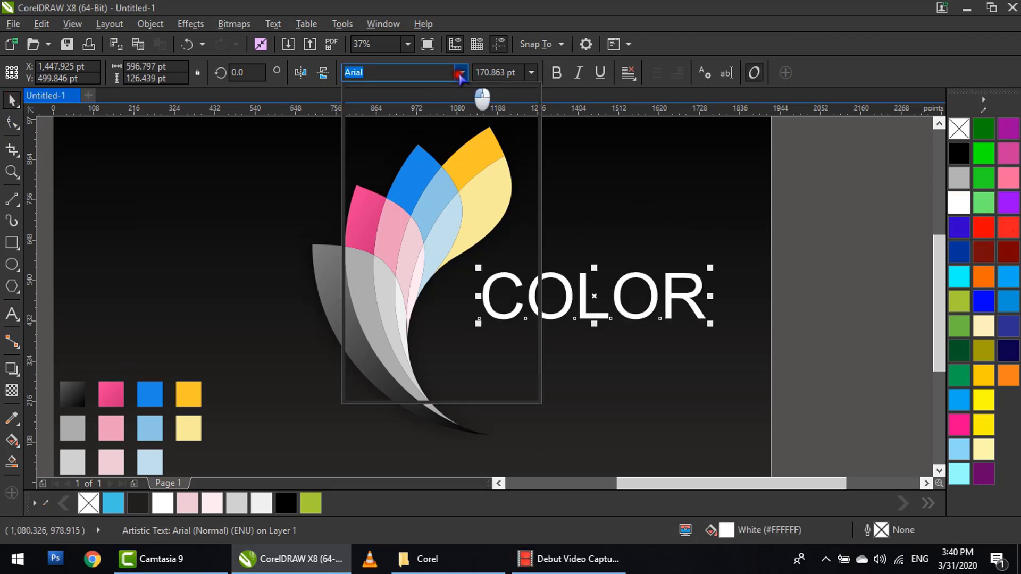
pyautogui.click(441, 120)
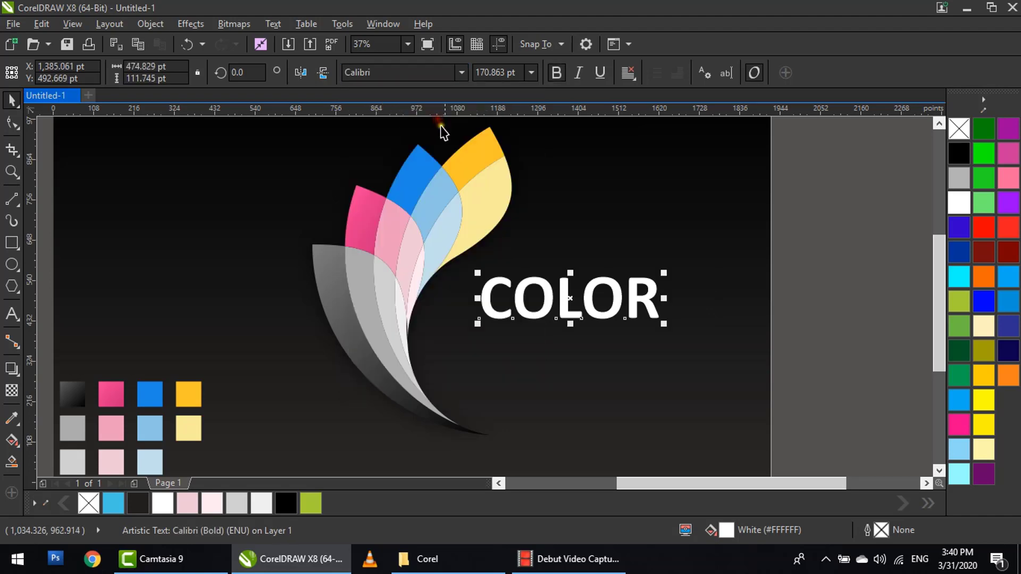
pyautogui.moveTo(662, 321); pyautogui.dragTo(701, 342)
pyautogui.moveTo(549, 326); pyautogui.dragTo(520, 358)
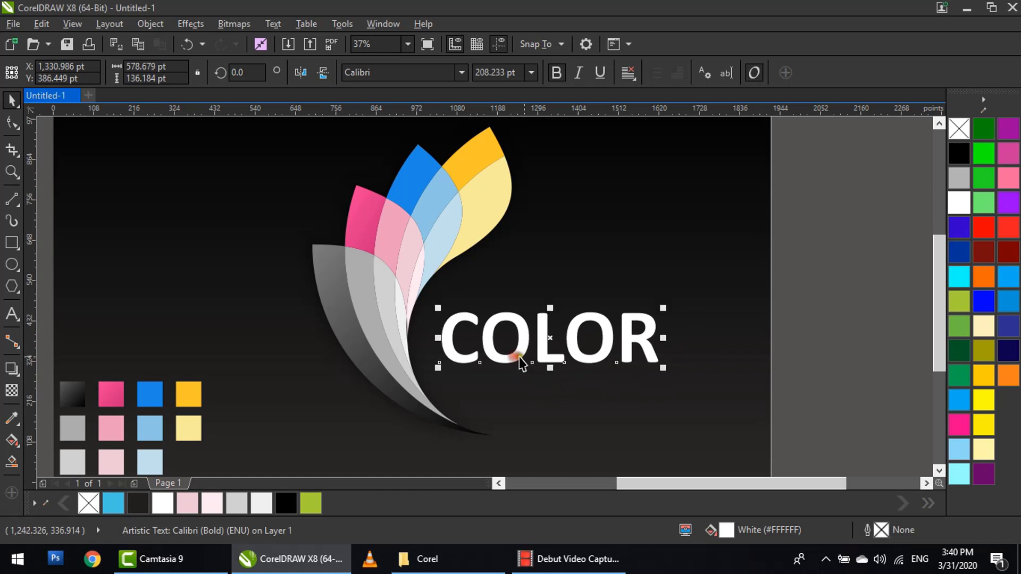
pyautogui.click(807, 337)
# - Copy the "COLOR" text to the logo's other side and replace its wording with "LOGO" and "DESIGN" on two lines
pyautogui.moveTo(223, 292); pyautogui.dragTo(377, 312)
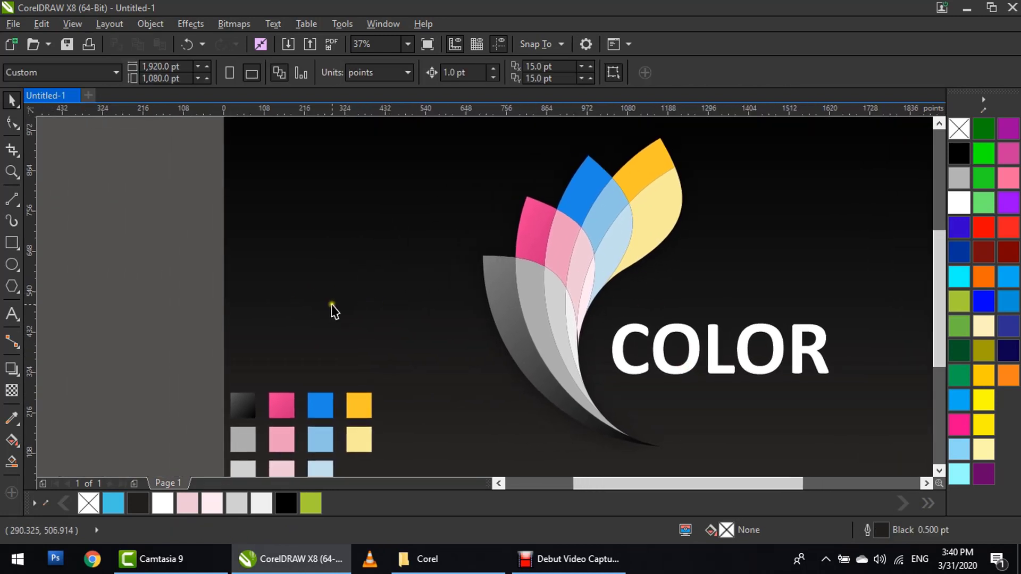
pyautogui.moveTo(718, 357); pyautogui.dragTo(346, 325)
pyautogui.rightClick(346, 325)
pyautogui.doubleClick(345, 326)
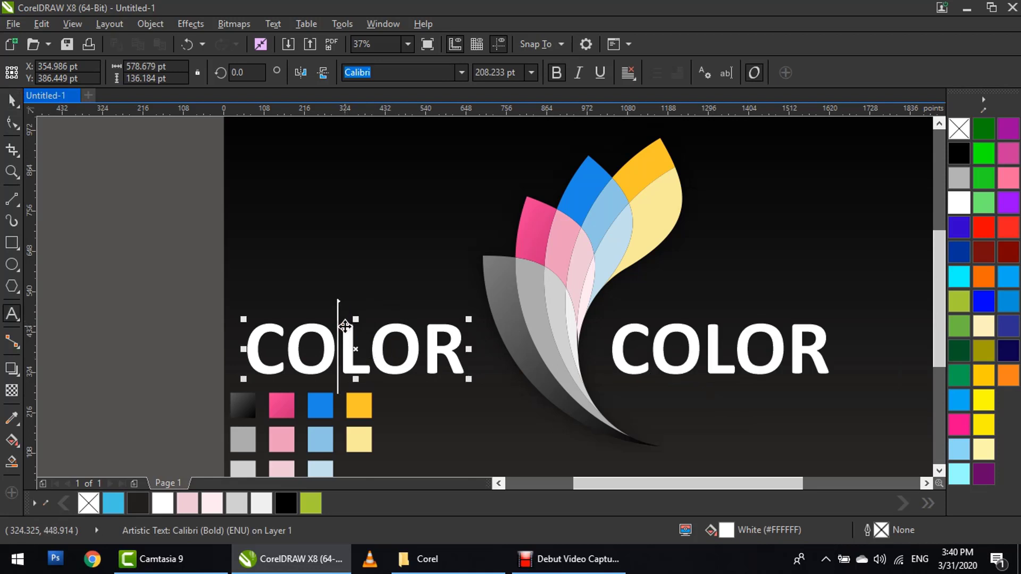
pyautogui.hotkey('ctrl', 'a')
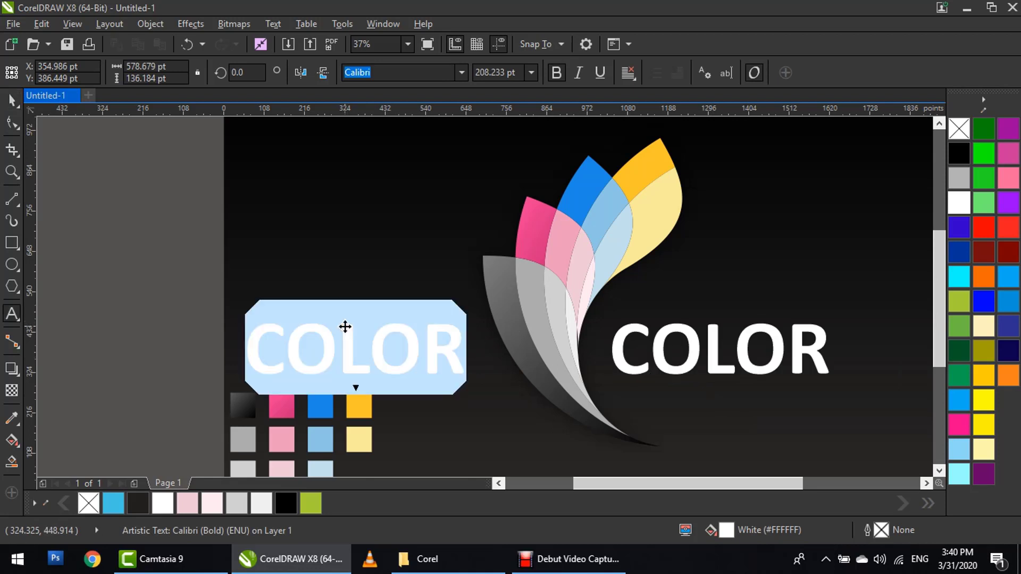
pyautogui.write('LOGO')
pyautogui.press('Return')
pyautogui.write('D')
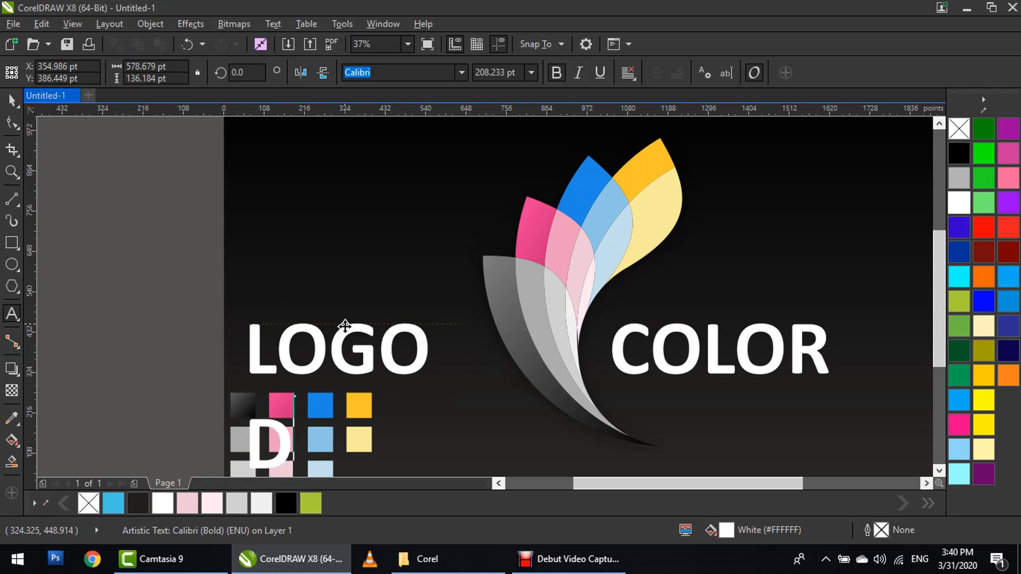
pyautogui.write('ESIGN')
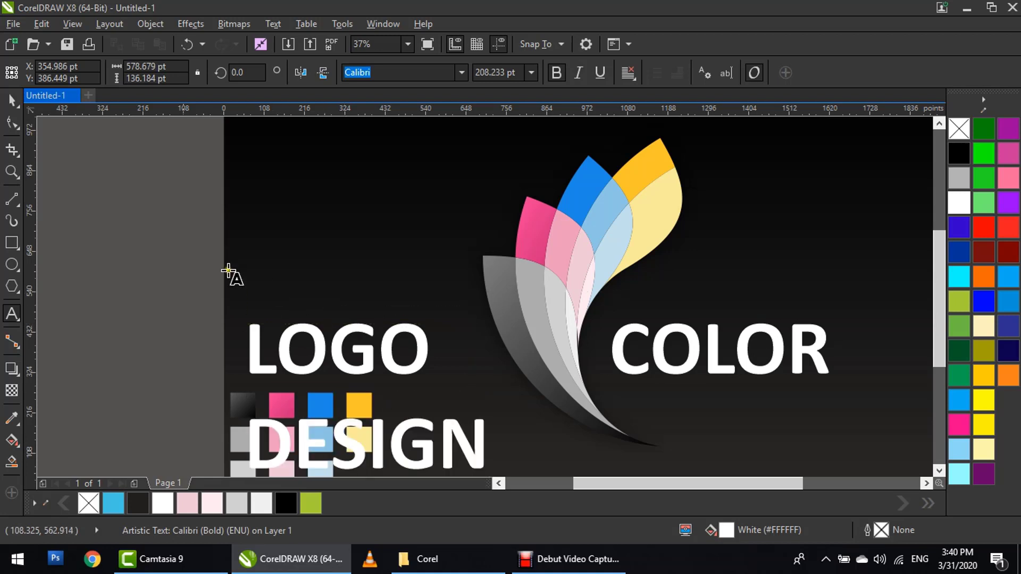
# - Tighten the line spacing of the "LOGO DESIGN" text and center-align its two lines
pyautogui.click(11, 122)
pyautogui.moveTo(244, 470); pyautogui.dragTo(244, 433)
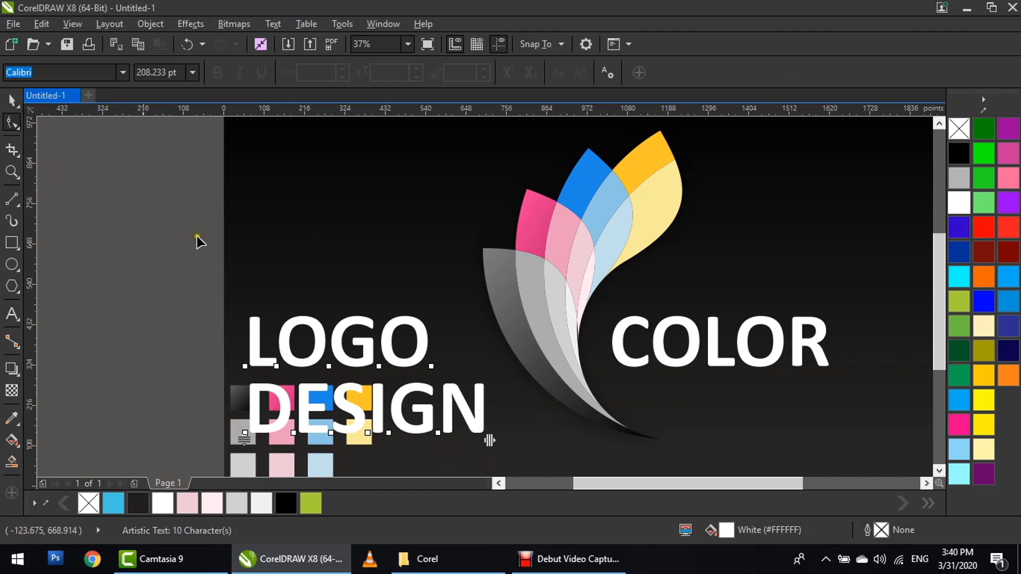
pyautogui.click(12, 99)
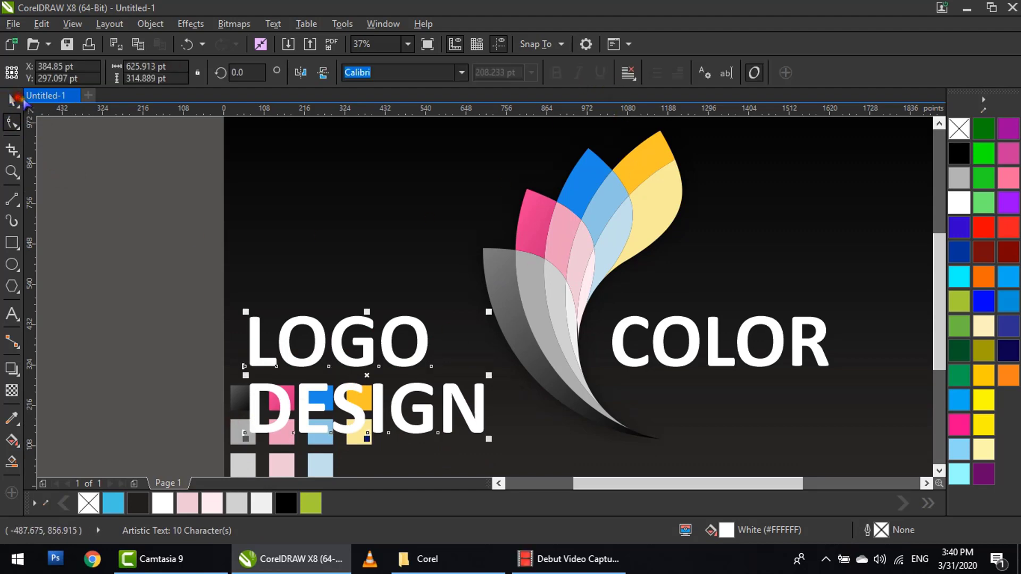
pyautogui.click(628, 72)
pyautogui.click(654, 126)
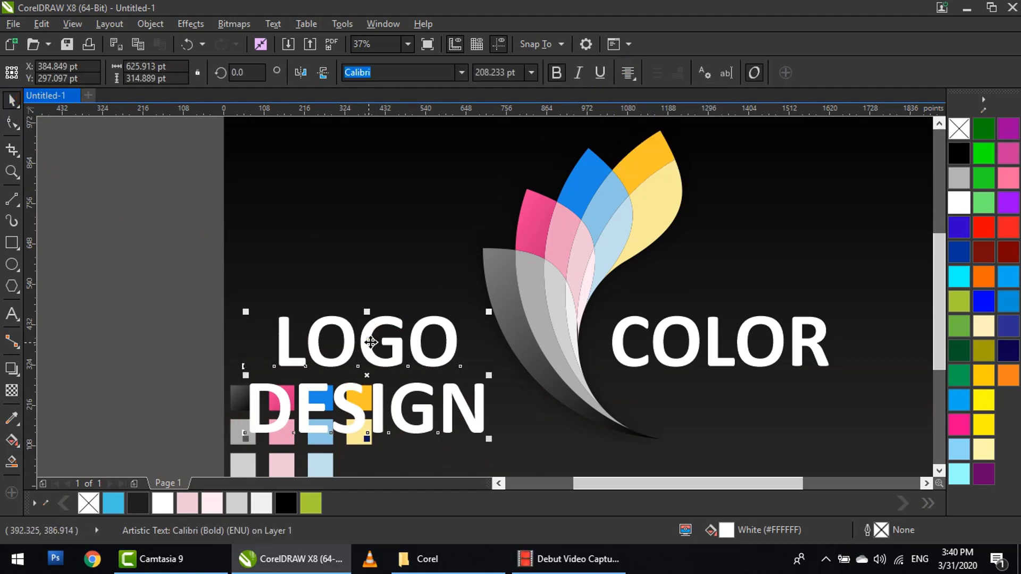
# - Move the "LOGO DESIGN" text above the color swatches and align it to the background's vertical middle
pyautogui.moveTo(370, 342); pyautogui.dragTo(358, 275)
pyautogui.keyDown('shift'); pyautogui.click(362, 192); pyautogui.keyUp('shift')
pyautogui.press('Up')
pyautogui.press('Up')
pyautogui.press('Up')
pyautogui.press('Up')
pyautogui.press('Up')
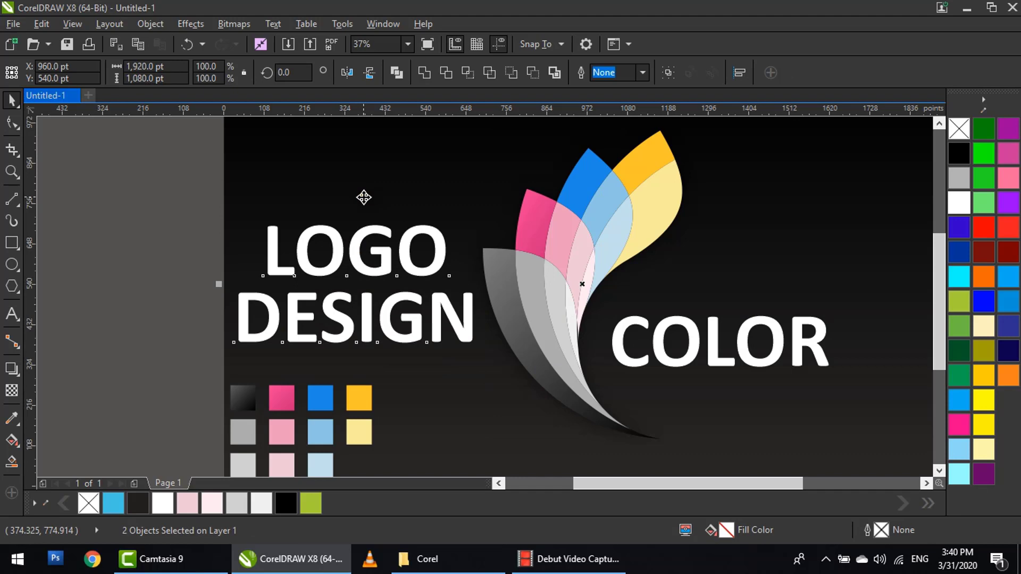
pyautogui.click(102, 275)
pyautogui.click(594, 387)
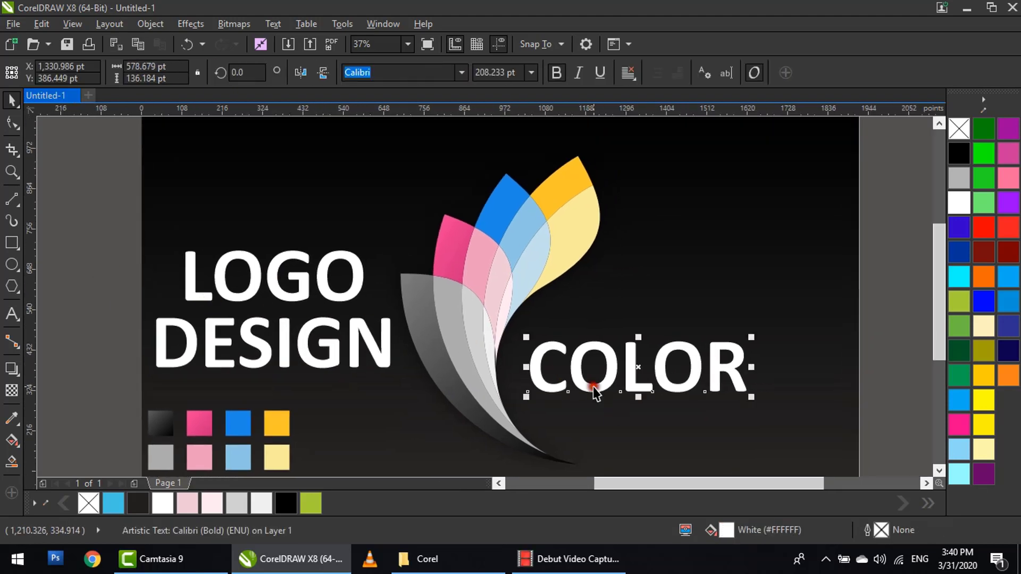
pyautogui.scroll(-2, 489, 355)
pyautogui.click(721, 274)
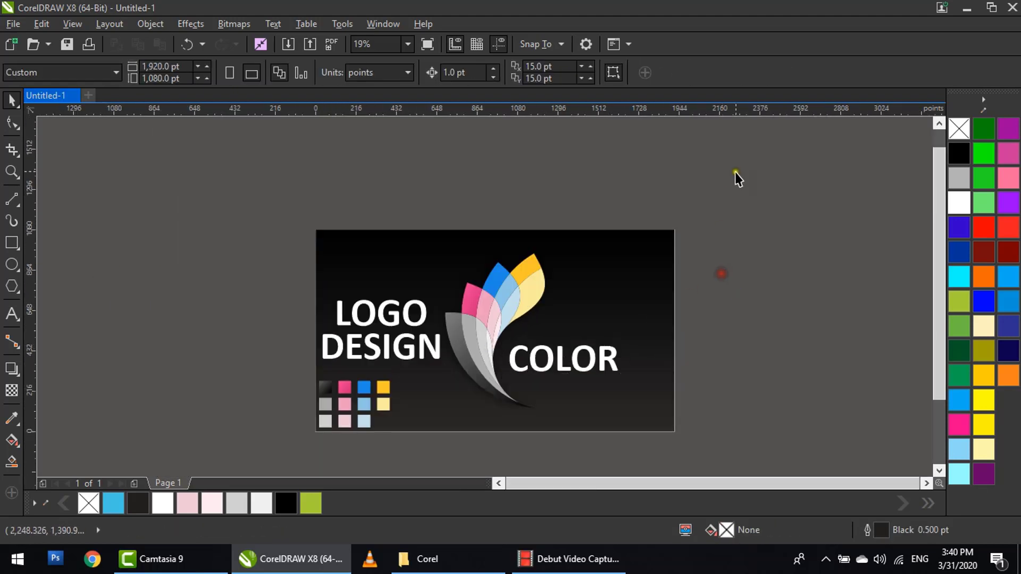
# - Change the "LOGO DESIGN" text to Calibri Regular and shrink it to about 152 pt
pyautogui.click(383, 324)
pyautogui.scroll(2, 381, 322)
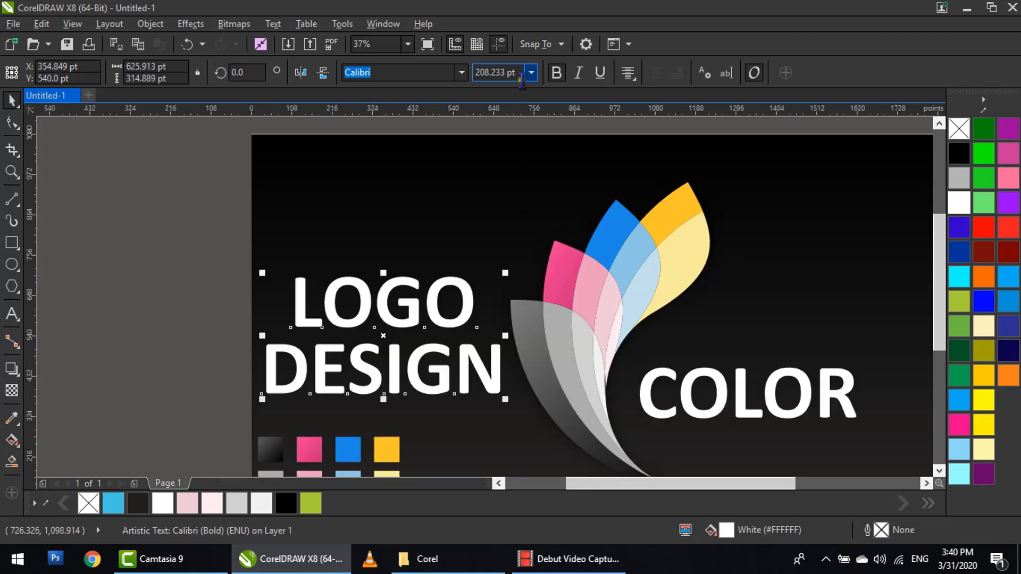
pyautogui.click(462, 73)
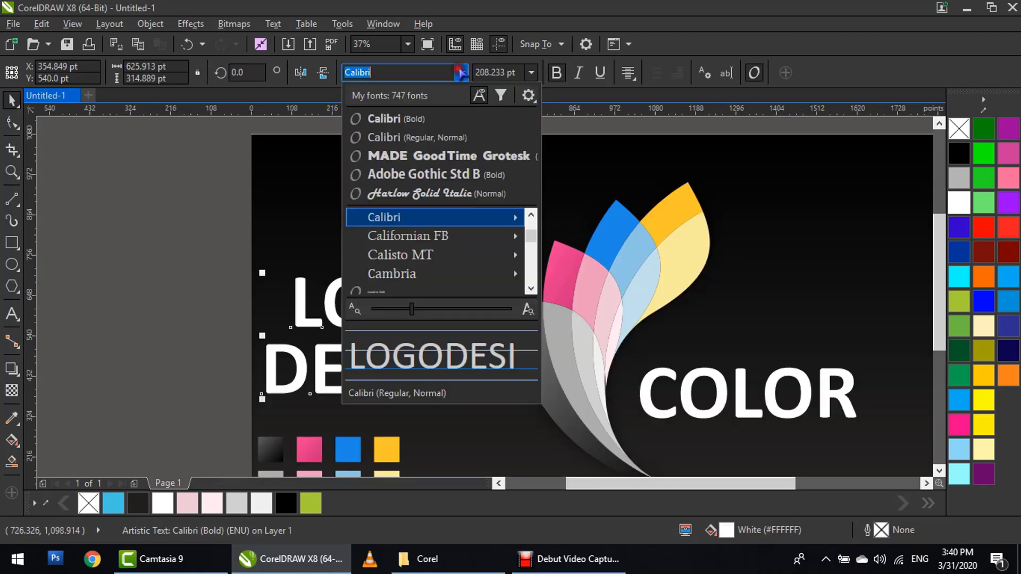
pyautogui.click(436, 138)
pyautogui.moveTo(502, 270); pyautogui.dragTo(471, 286)
# - Widen the character and line spacing of the "LOGO DESIGN" text and reduce it to about 127 pt
pyautogui.click(11, 122)
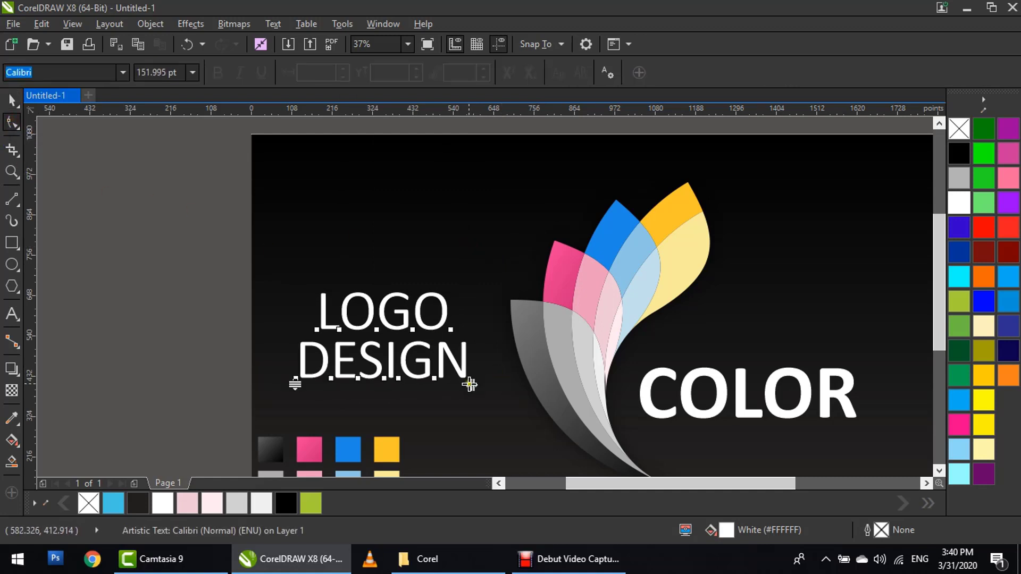
pyautogui.moveTo(468, 385)
pyautogui.mouseDown()
pyautogui.moveTo(529, 392)
pyautogui.moveTo(478, 391)
pyautogui.mouseUp()
pyautogui.press('space')
pyautogui.press('space')
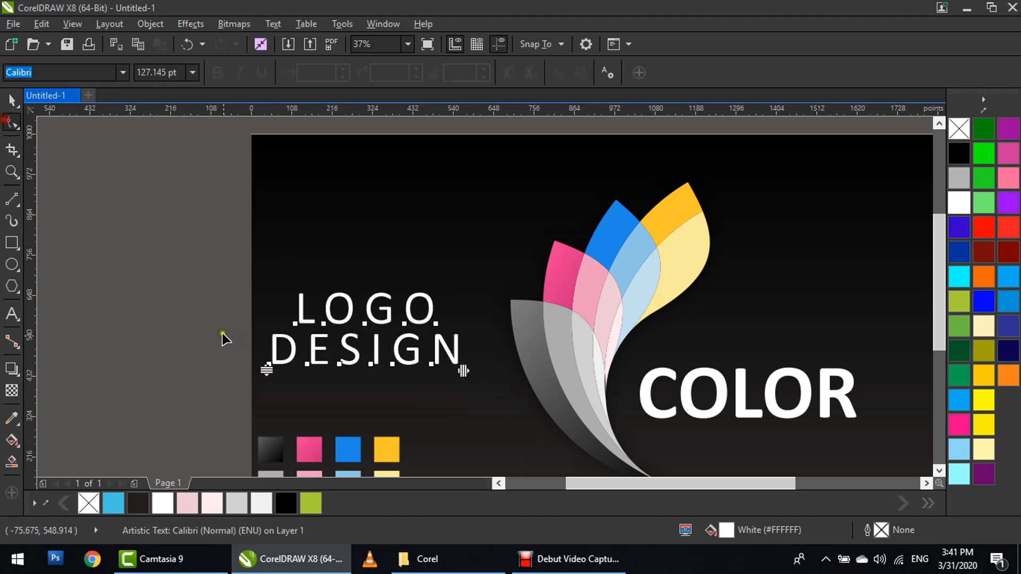
pyautogui.moveTo(266, 370); pyautogui.dragTo(271, 389)
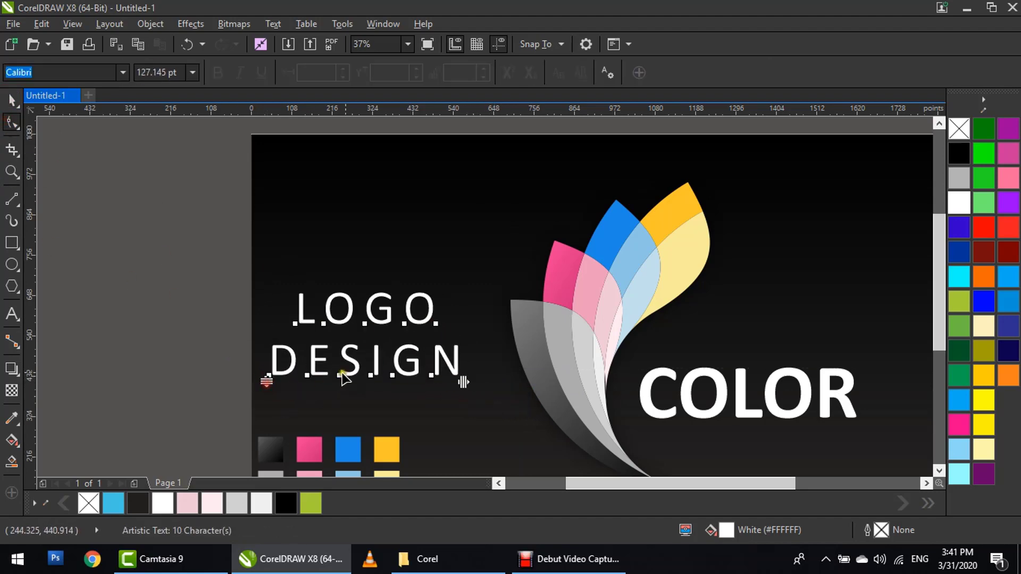
# - Enlarge the "LOGO DESIGN" text to about 133 pt, shift it slightly toward the logo and center it vertically on the background
pyautogui.press('space')
pyautogui.moveTo(460, 287); pyautogui.dragTo(472, 285)
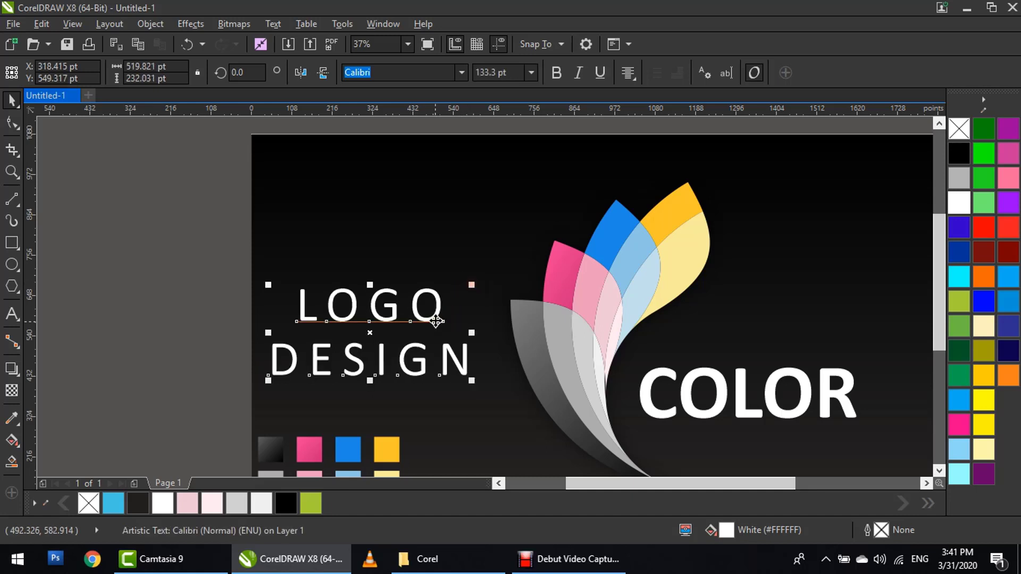
pyautogui.moveTo(433, 315); pyautogui.dragTo(442, 320)
pyautogui.click(414, 253)
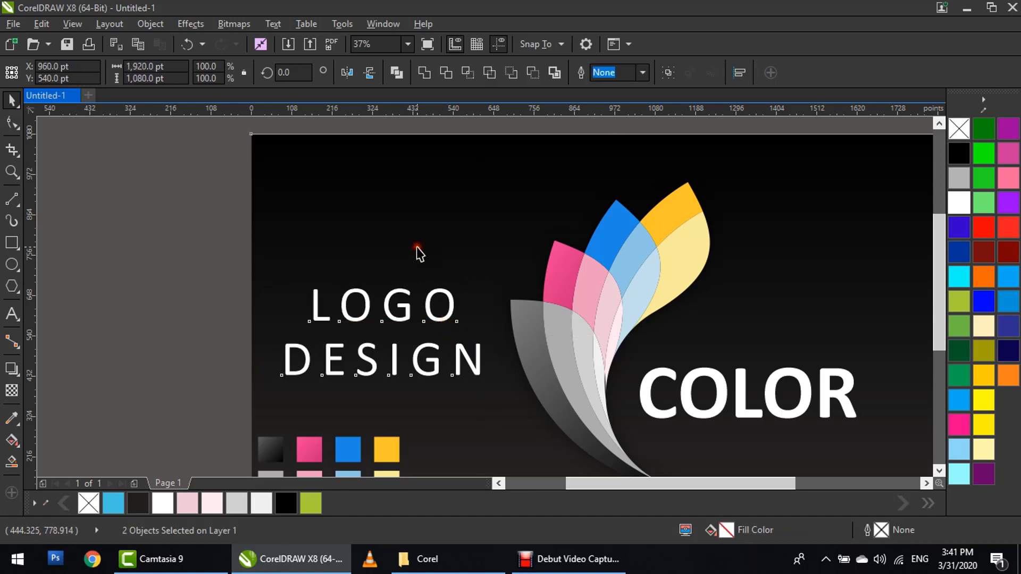
pyautogui.click(189, 276)
# - Change the "COLOR" text's font to Calibri Regular
pyautogui.moveTo(672, 383); pyautogui.dragTo(526, 332)
pyautogui.click(553, 356)
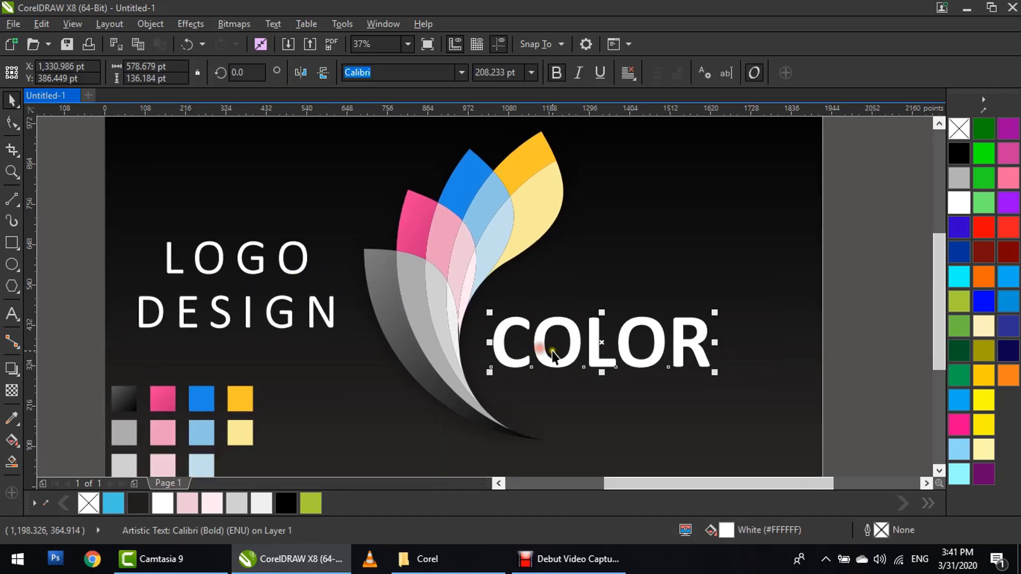
pyautogui.click(462, 72)
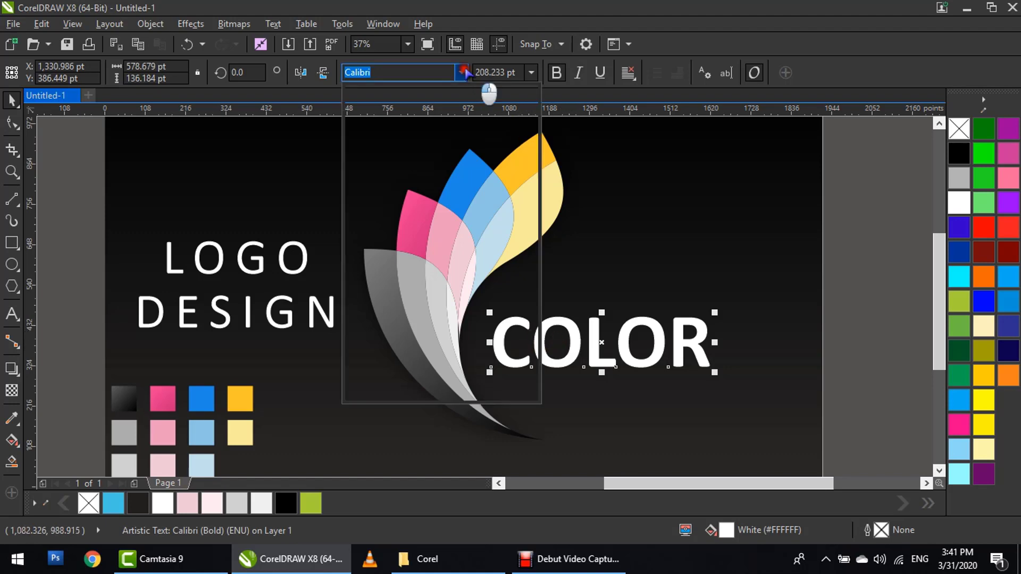
pyautogui.click(460, 118)
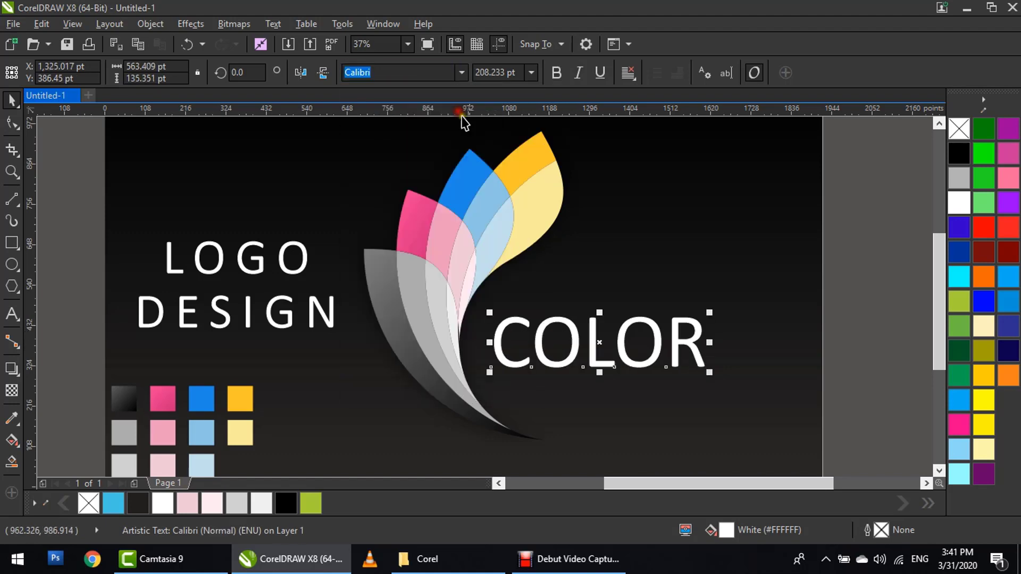
pyautogui.click(712, 293)
# - Fit all the objects in view and show the finished artwork in full-screen preview
pyautogui.scroll(-4, 652, 271)
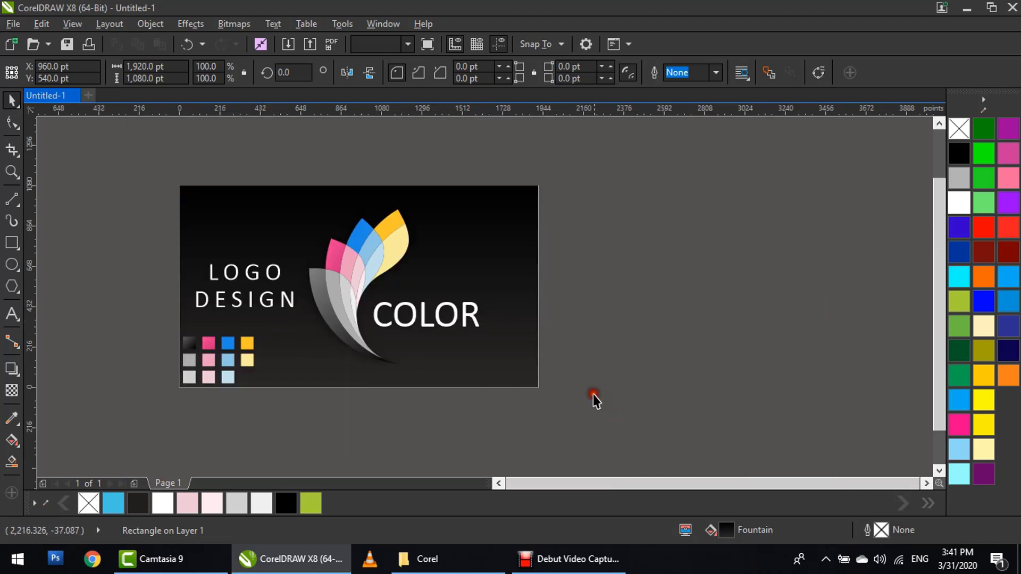
pyautogui.moveTo(592, 394); pyautogui.dragTo(116, 139)
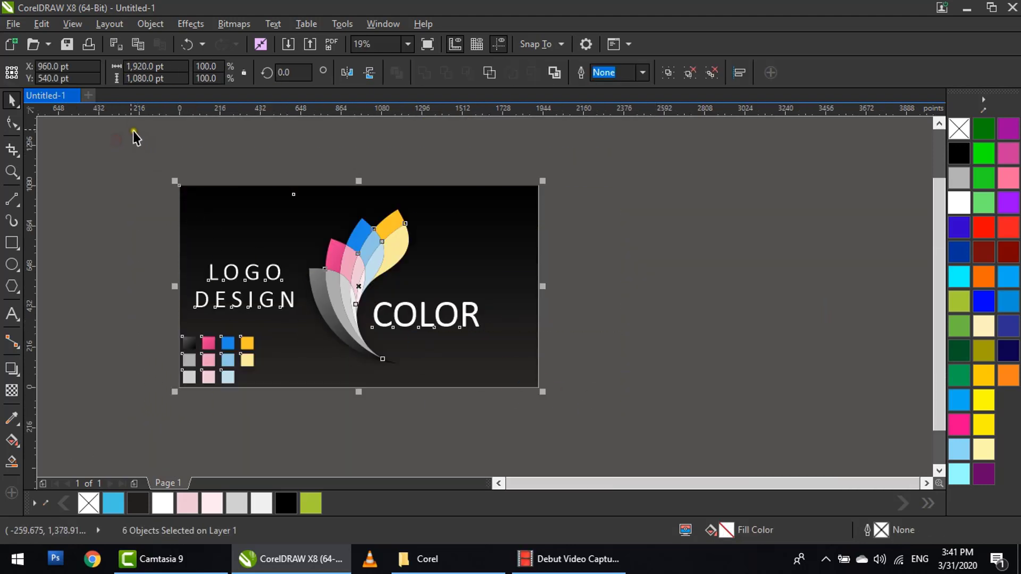
pyautogui.hotkey('shift', 'F2')
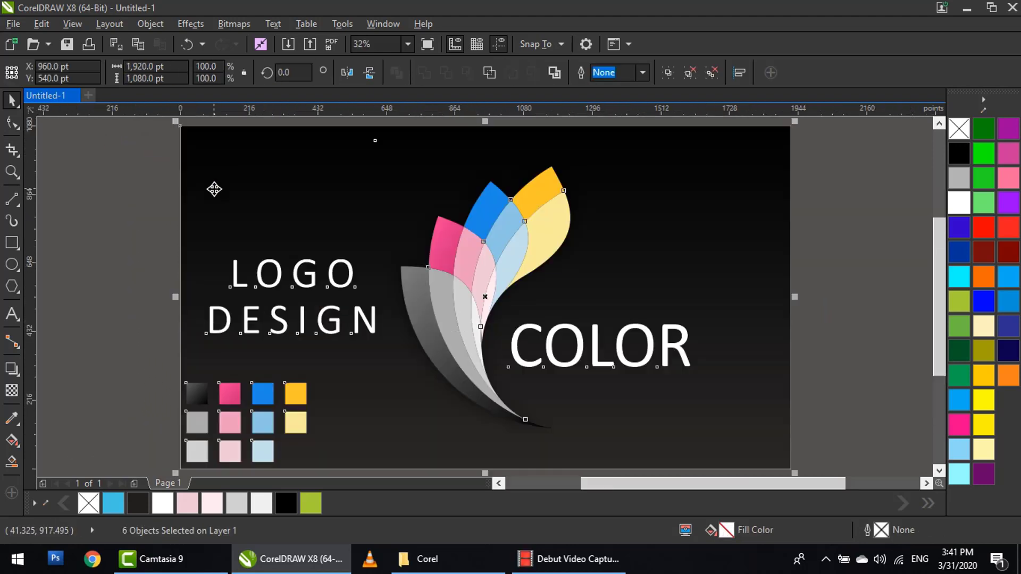
pyautogui.click(847, 286)
pyautogui.click(427, 45)
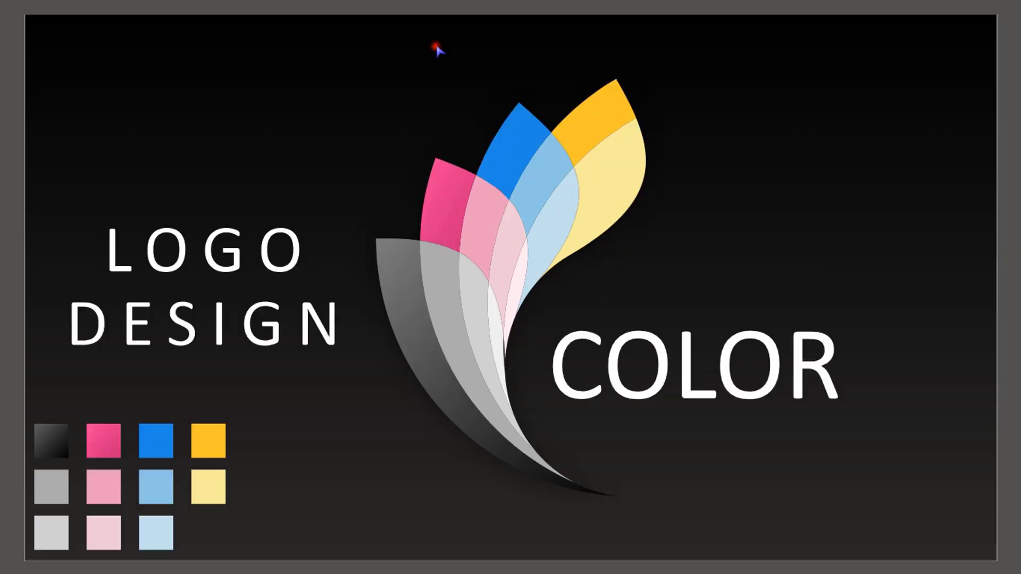